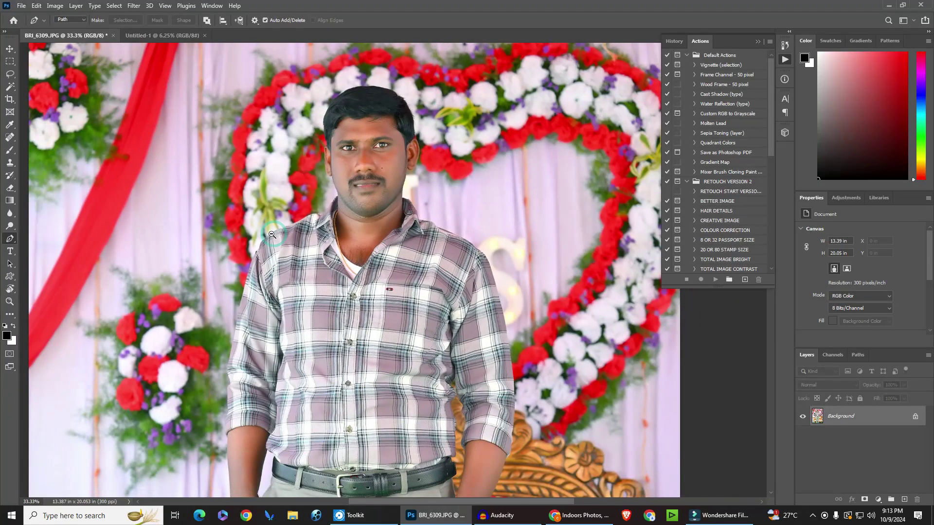
Step: Zoom out to see more of the BRI_6309.JPG portrait of the man
left_click(272, 235, "alt")
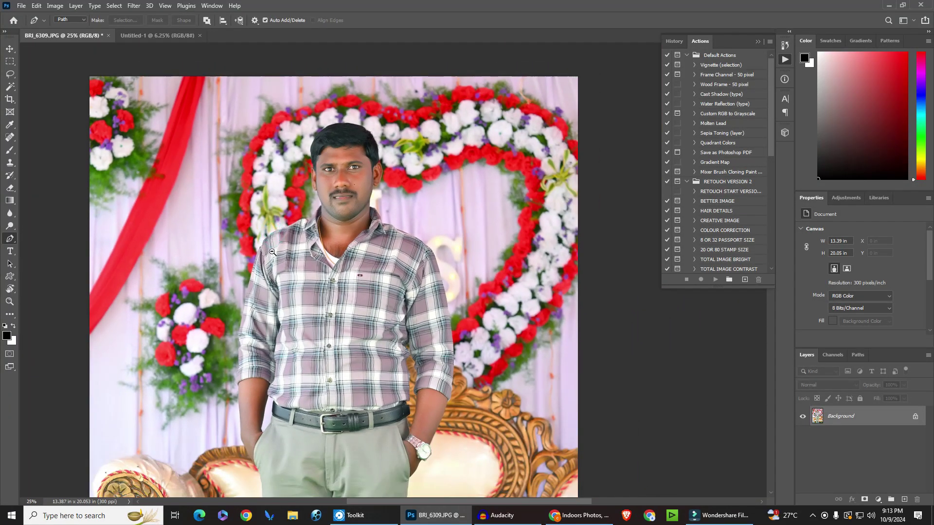
left_click(271, 247, "alt")
left_click_drag(346, 330, 386, 231)
left_click(387, 231, "alt")
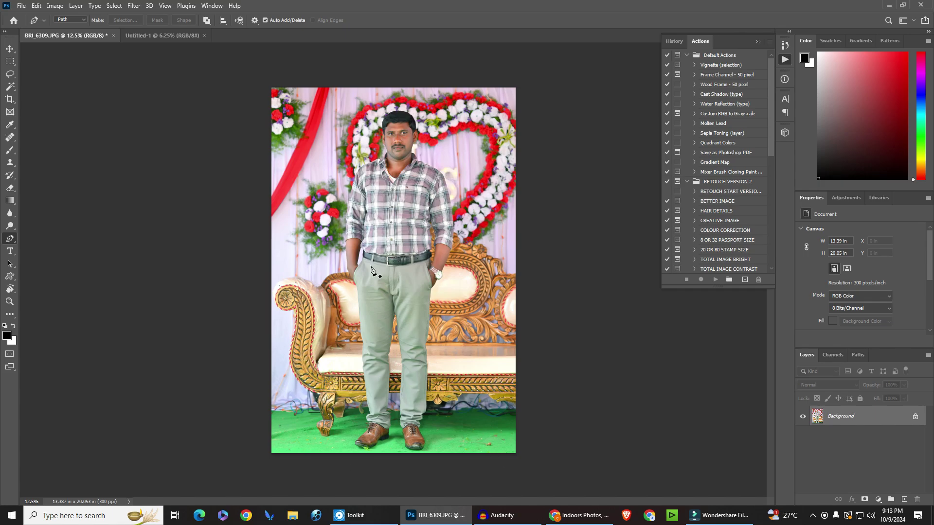
left_click(387, 212, "ctrl")
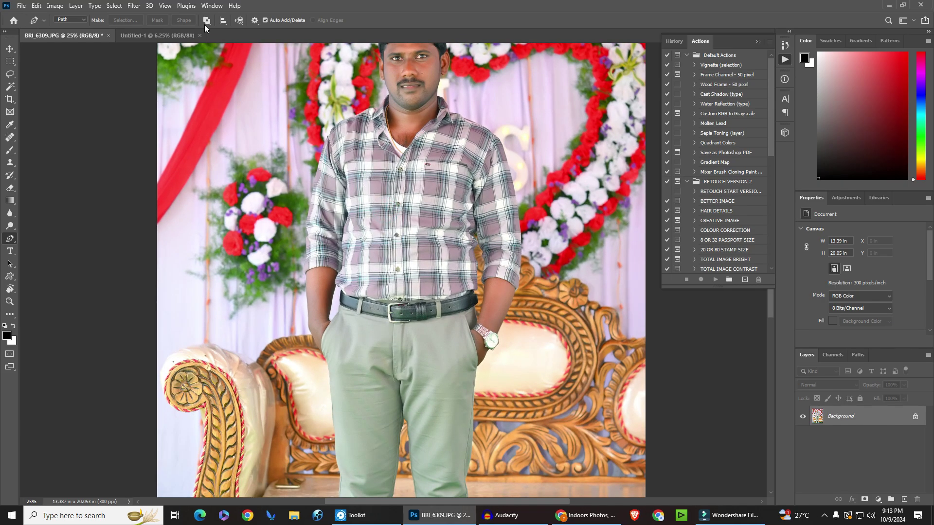
left_click(9, 49)
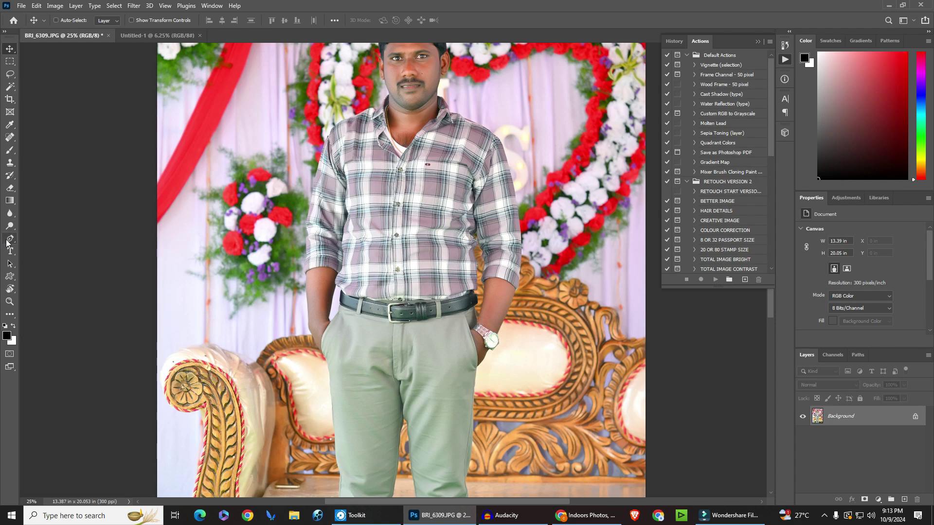
left_click(9, 239)
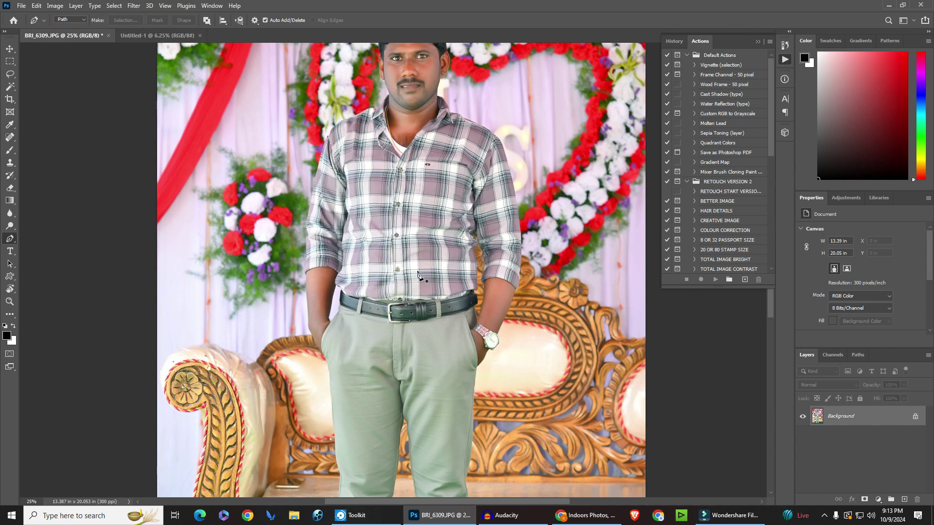
left_click(435, 267, "alt")
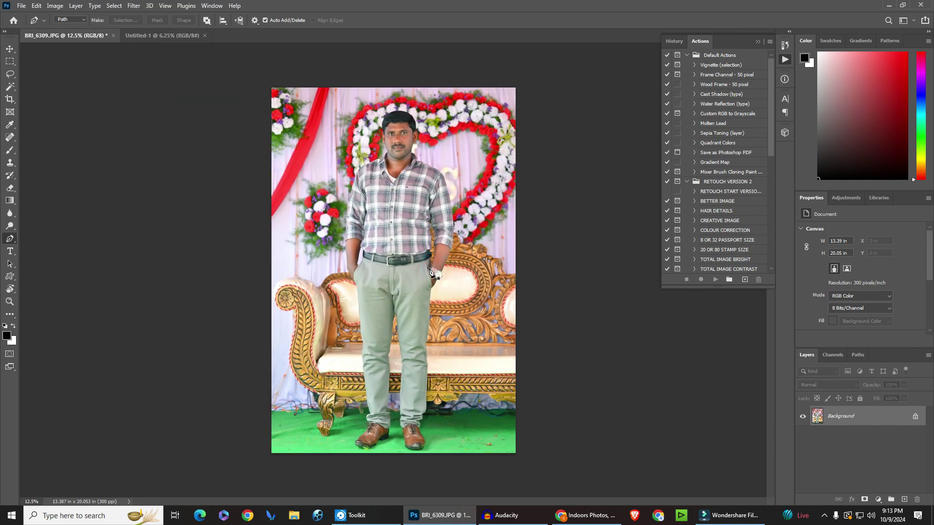
left_click(417, 156, "ctrl")
left_click(417, 156, "ctrl")
left_click(417, 156, "ctrl")
left_click(360, 114, "ctrl")
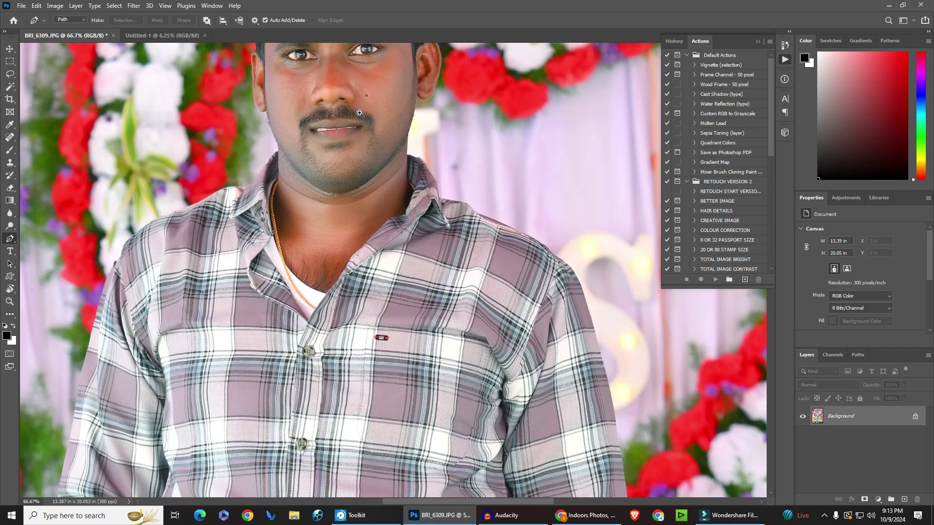
Step: Zoom in on the neck and place the first Pen anchors along the collar edge
left_click(509, 251, "ctrl")
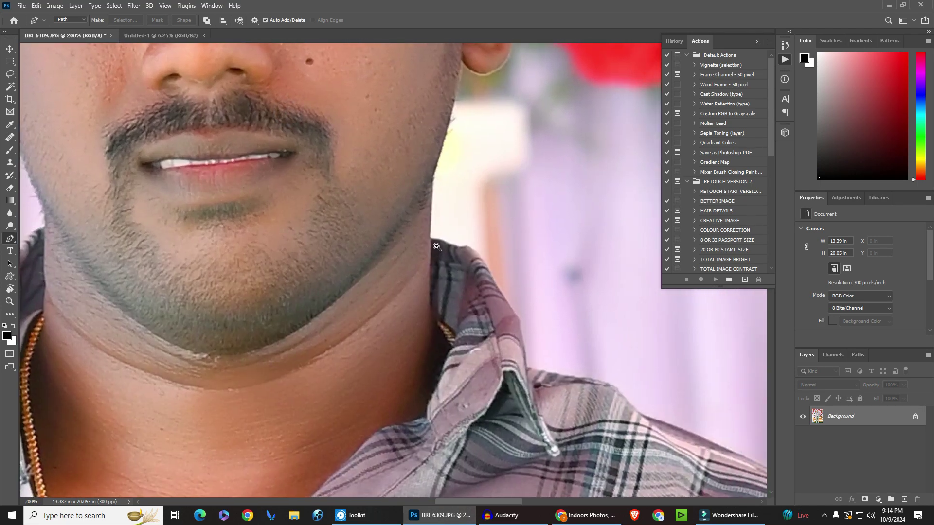
left_click(436, 247, "ctrl")
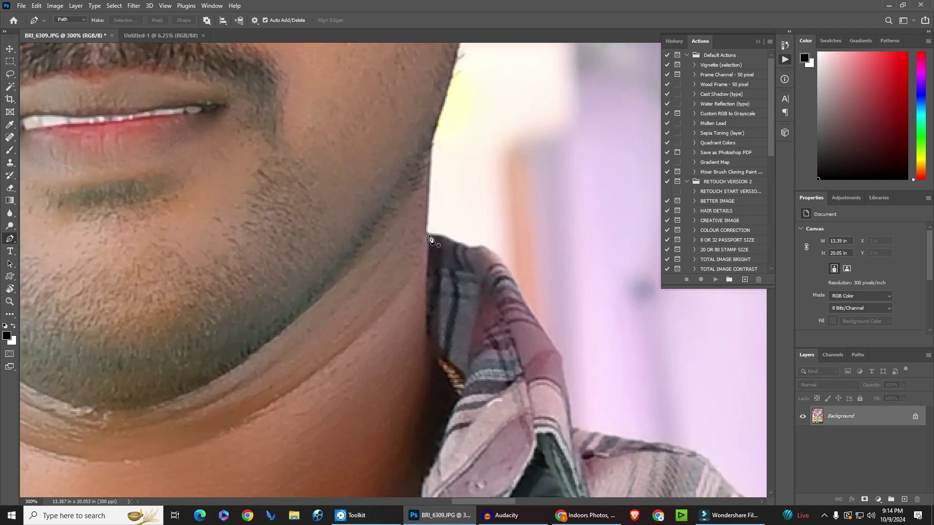
left_click(428, 236)
left_click(446, 239)
left_click(462, 244)
left_click_drag(486, 250, 496, 262)
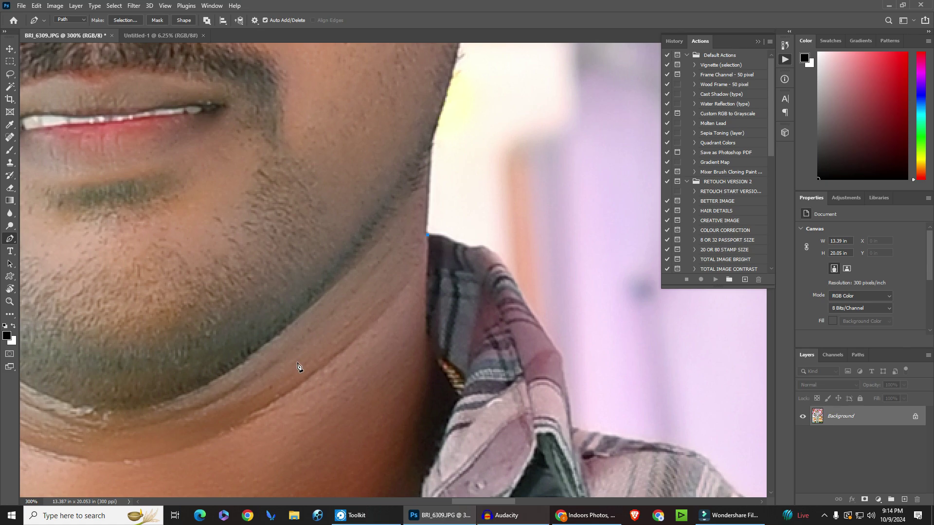
Step: Add anchors along the collar's top edge where it meets the neck
scroll(456, 256, "up", 1)
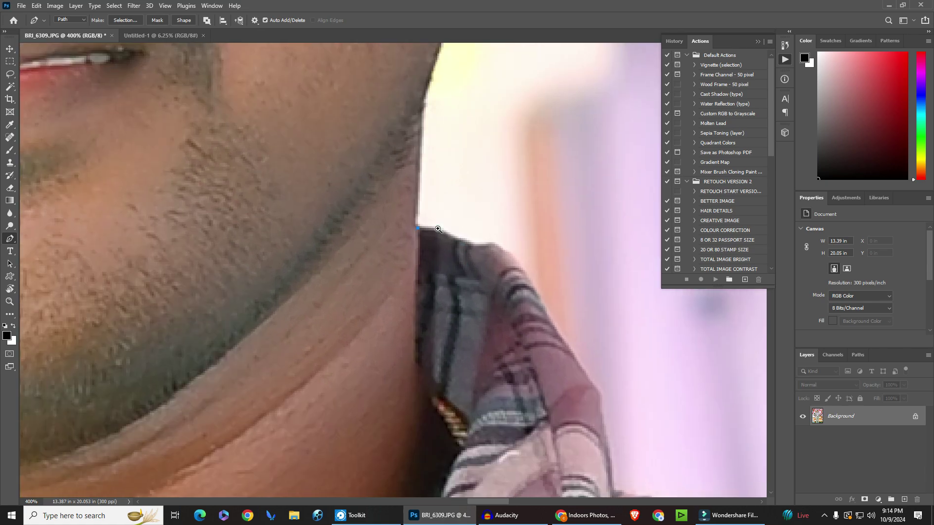
scroll(435, 245, "up", 2)
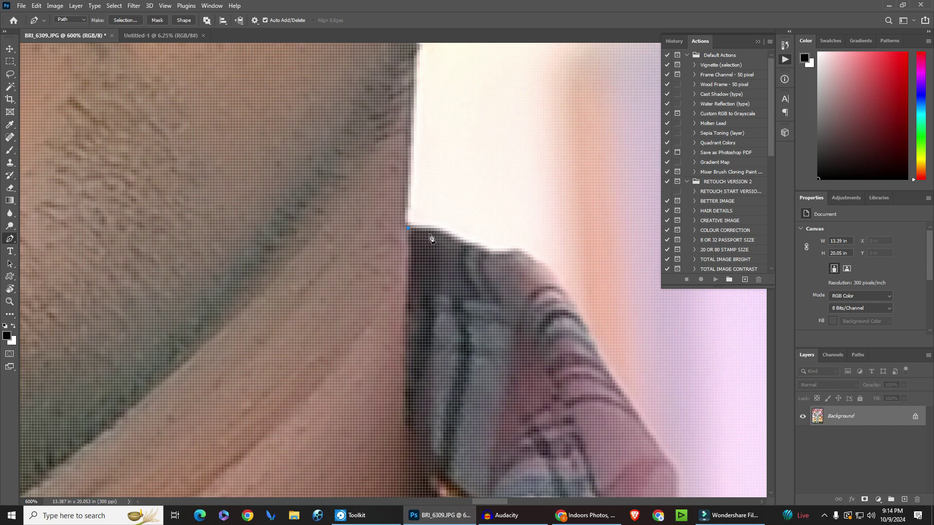
left_click(426, 228)
left_click(449, 236)
left_click(468, 245)
left_click(481, 251)
left_click(524, 255)
Step: Curve the path down the collar's outer edge, undoing the last two points
left_click_drag(554, 286, 562, 296)
left_click(554, 271)
left_click_drag(604, 333, 641, 389)
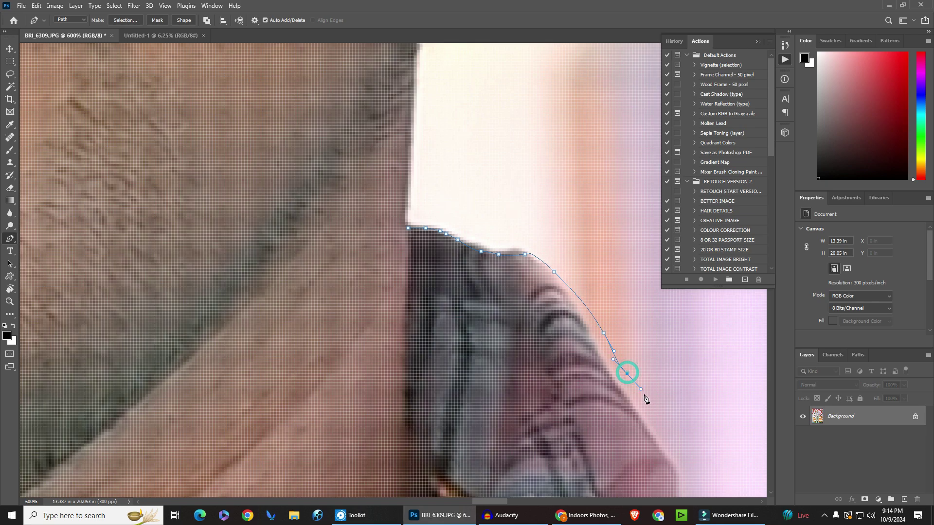
key("ctrl+z")
key("ctrl+z")
key("ctrl+z")
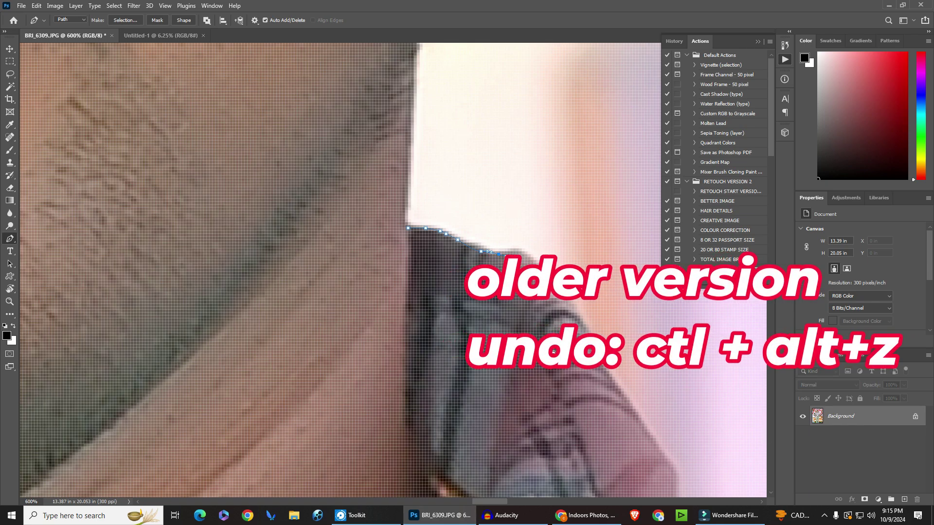
Step: Add another collar anchor, then undo the last several stray points
scroll(553, 351, "down", 2)
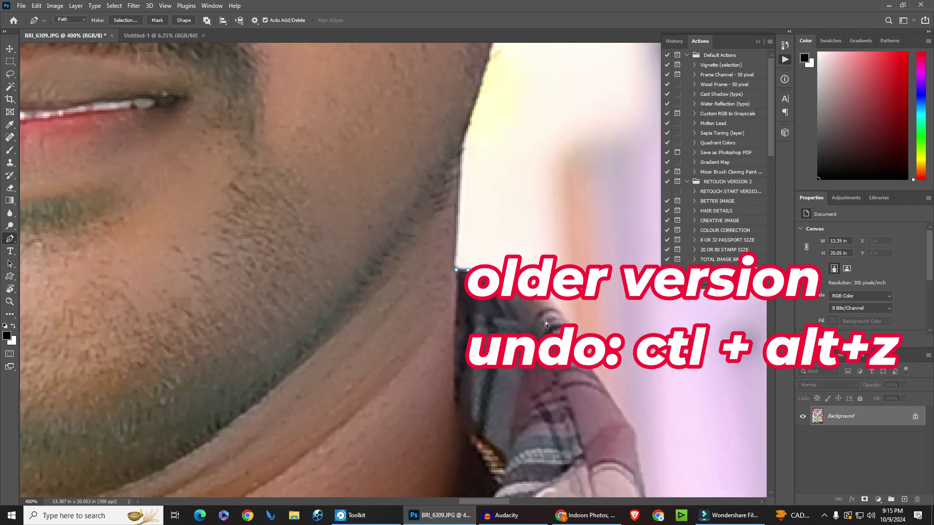
scroll(539, 305, "up", 1)
left_click(568, 319)
left_click_drag(514, 383, 432, 224)
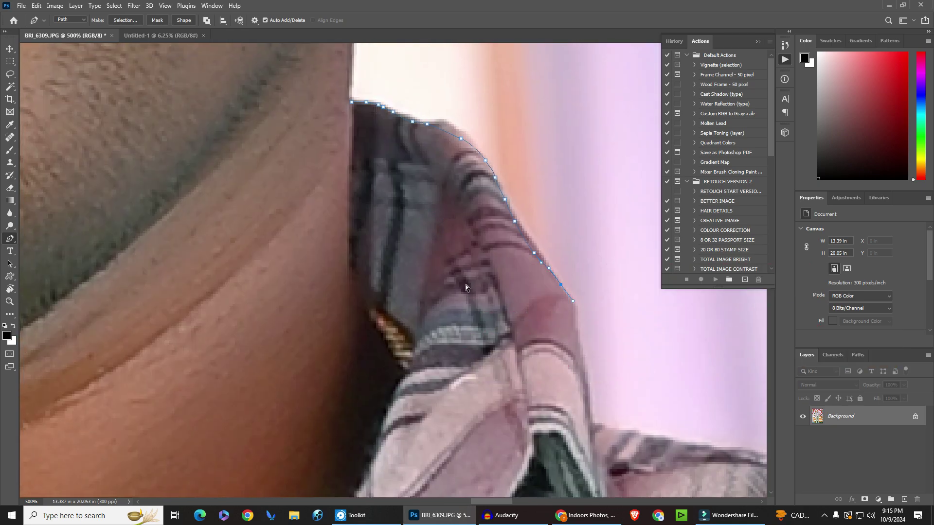
key("ctrl+z")
key("ctrl+z")
key("ctrl+z")
key("ctrl+z")
key("ctrl+z")
key("ctrl+z")
key("ctrl+z")
key("ctrl+z")
Step: Retrace the collar's top edge with anchors, ending on a smooth curved point
scroll(366, 96, "up", 2)
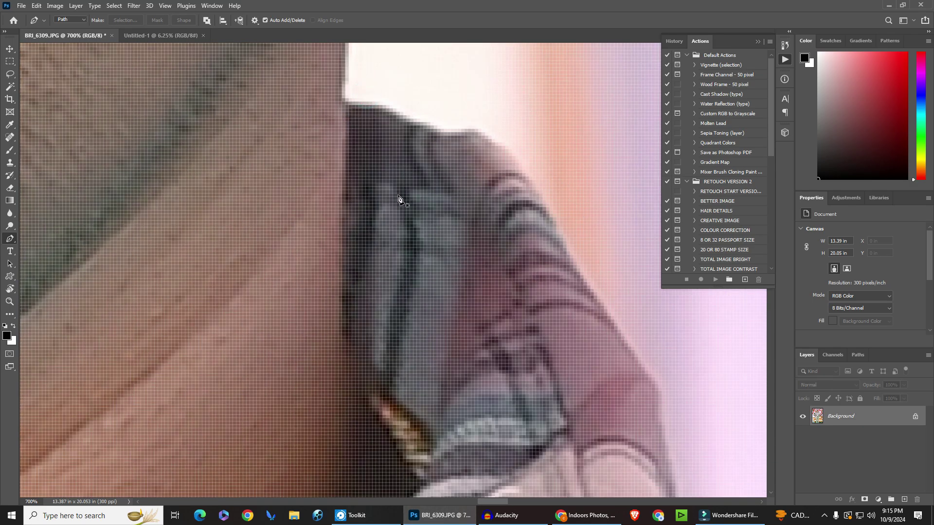
left_click(348, 108)
left_click(382, 111)
left_click(396, 115)
left_click(427, 128)
left_click(457, 135)
left_click_drag(494, 146, 505, 161)
Step: Extend the path down the collar's outer edge
left_click(526, 180)
left_click(549, 217)
left_click(563, 241)
left_click(577, 268)
left_click(604, 311)
Step: Continue placing anchors lower down toward the collar's bottom
left_click(582, 304, "ctrl+alt")
left_click(504, 214)
left_click(535, 256)
left_click(554, 317)
left_click(560, 354)
left_click(565, 398)
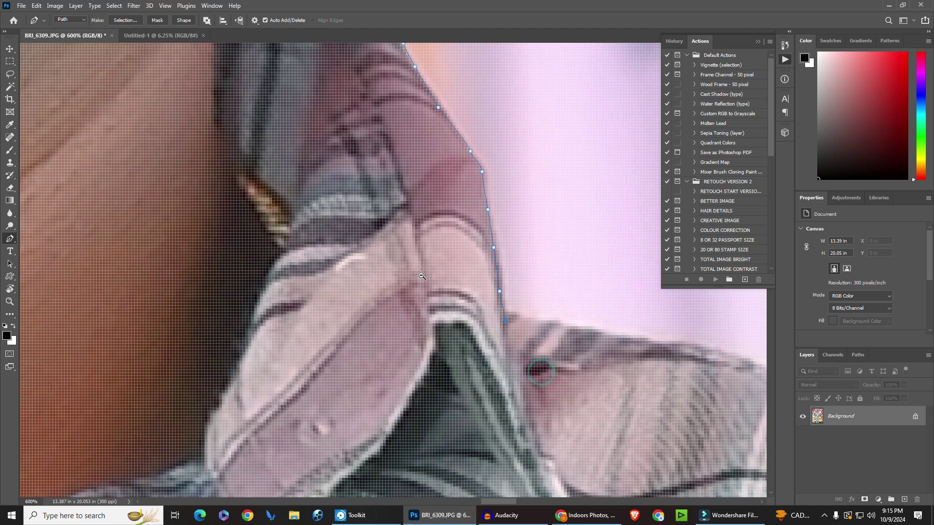
Step: Zoom out and pan along the collar to check the path against the whole man
left_click(493, 326, "alt")
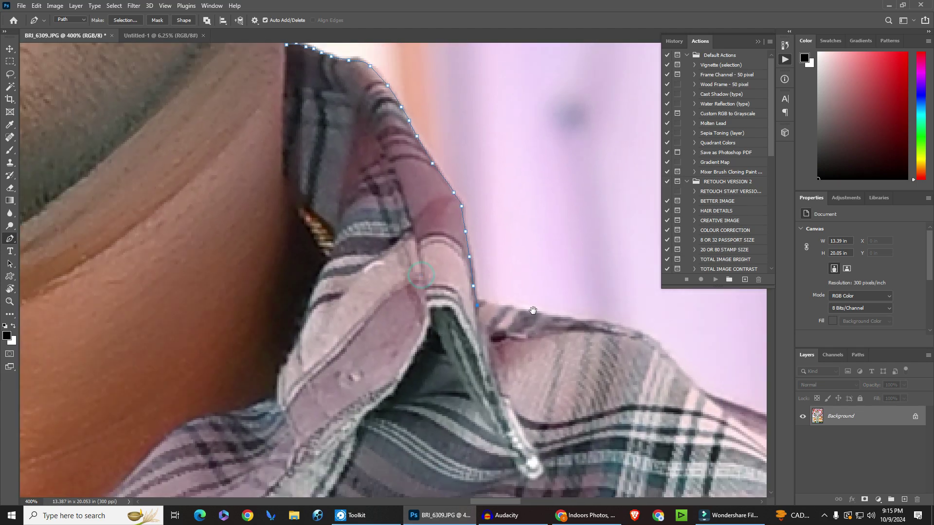
left_click(533, 311, "alt")
mouse_move(531, 309)
left_mouse_down()
mouse_move(316, 282)
mouse_move(359, 276)
left_mouse_up()
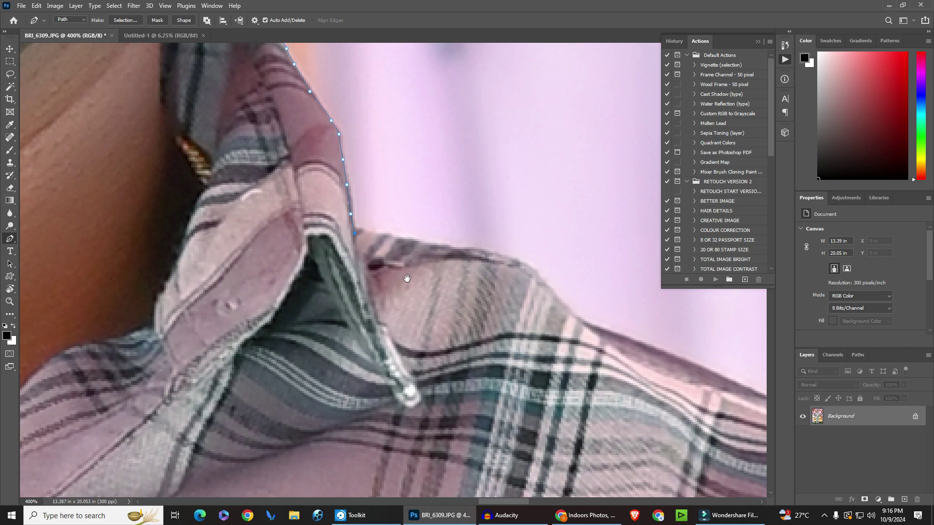
mouse_move(407, 278)
left_mouse_down()
mouse_move(630, 278)
mouse_move(589, 276)
left_mouse_up()
left_click_drag(320, 263, 390, 369)
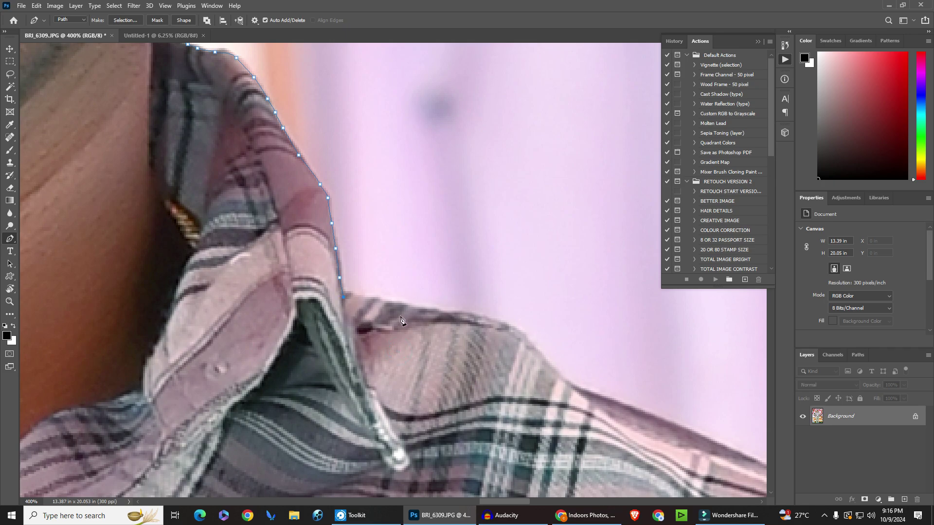
key("ctrl+minus")
key("ctrl+minus")
key("ctrl+minus")
key("ctrl+minus")
key("ctrl+minus")
key("ctrl+minus")
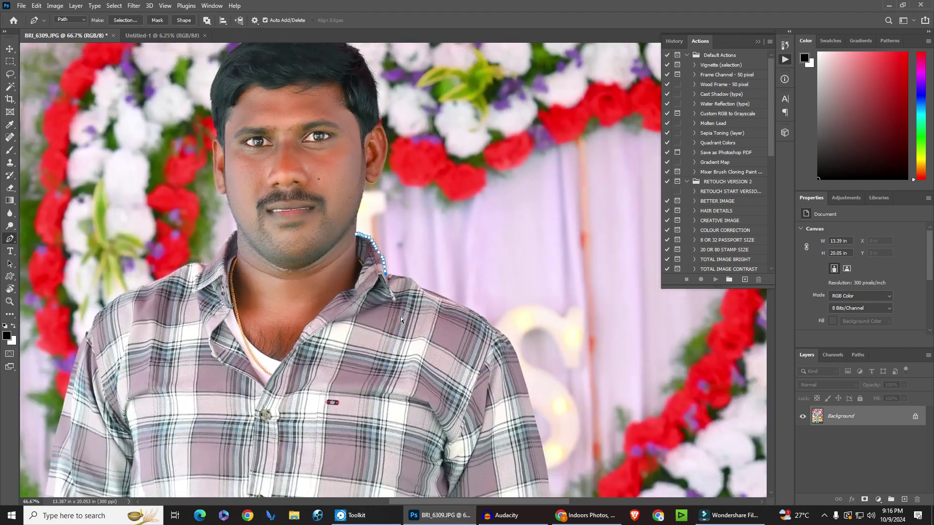
Step: Zoom in and out to recheck the collar path against the face
key("ctrl+plus")
key("ctrl+plus")
key("ctrl+plus")
key("ctrl+plus")
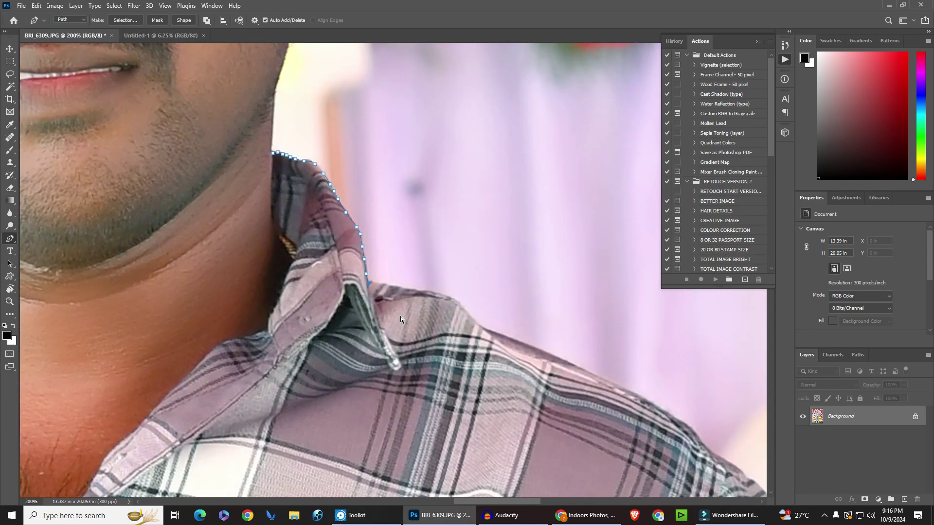
key("ctrl+plus")
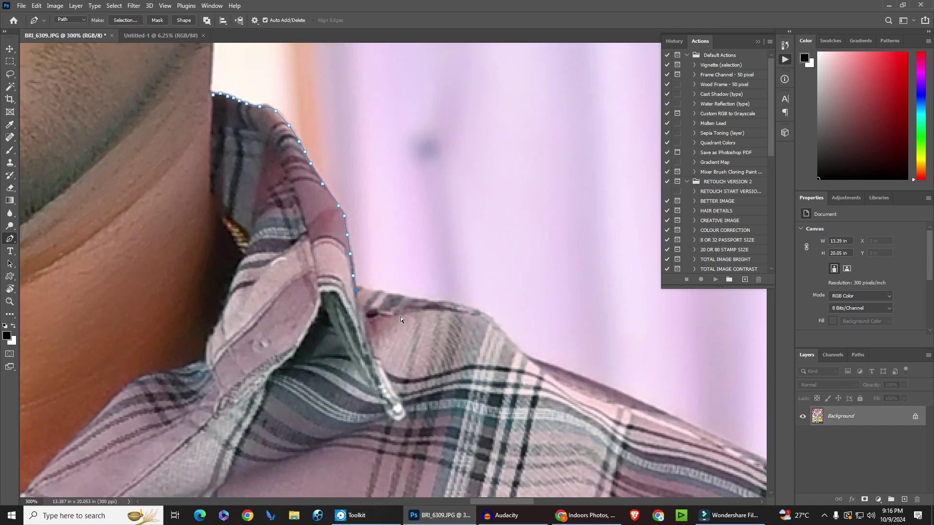
key("ctrl+minus")
key("ctrl+minus")
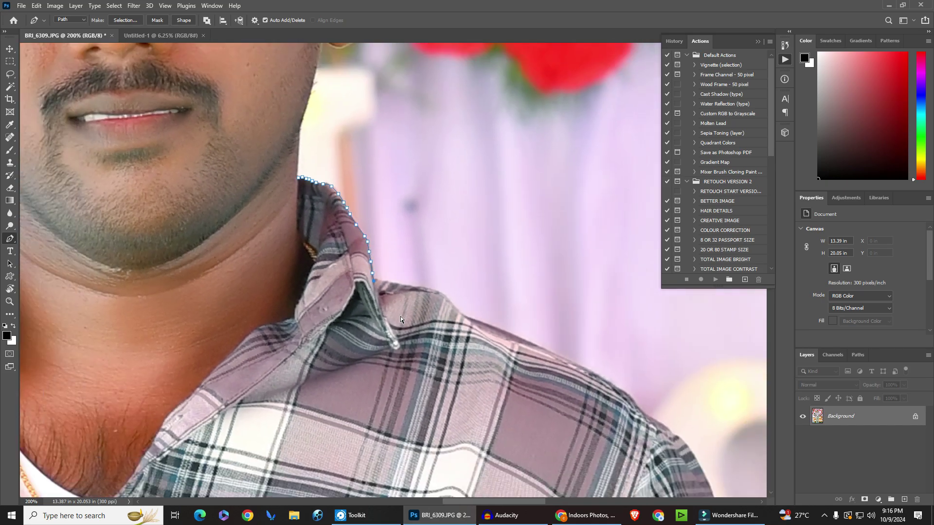
key("ctrl+minus")
key("ctrl+plus")
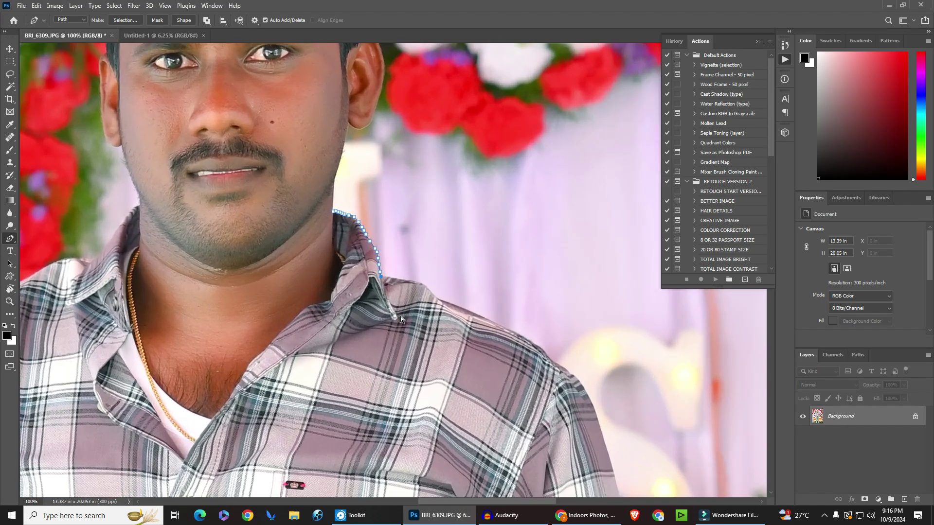
key("ctrl+plus")
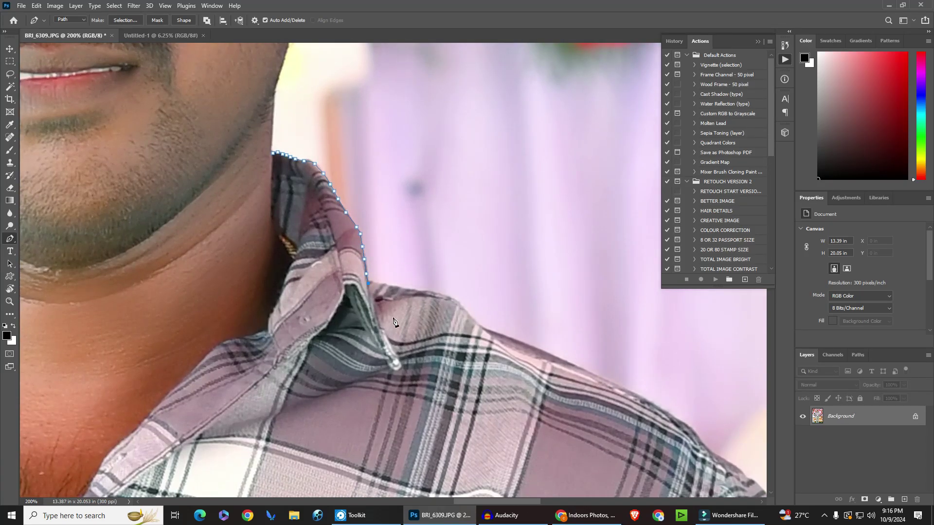
Step: Bring the shoulder into view and curve the path along the shoulder line
left_click_drag(464, 312, 417, 296)
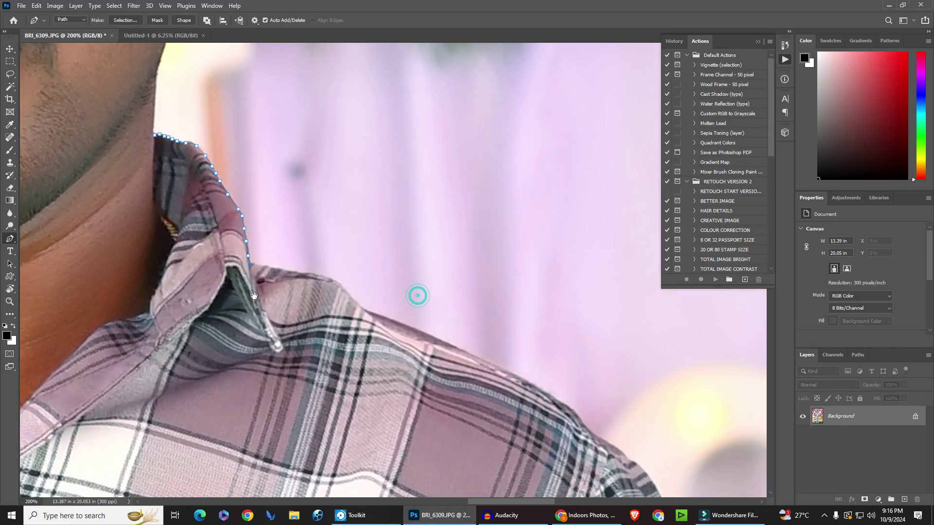
left_click_drag(255, 297, 317, 328)
scroll(285, 315, "up", 2)
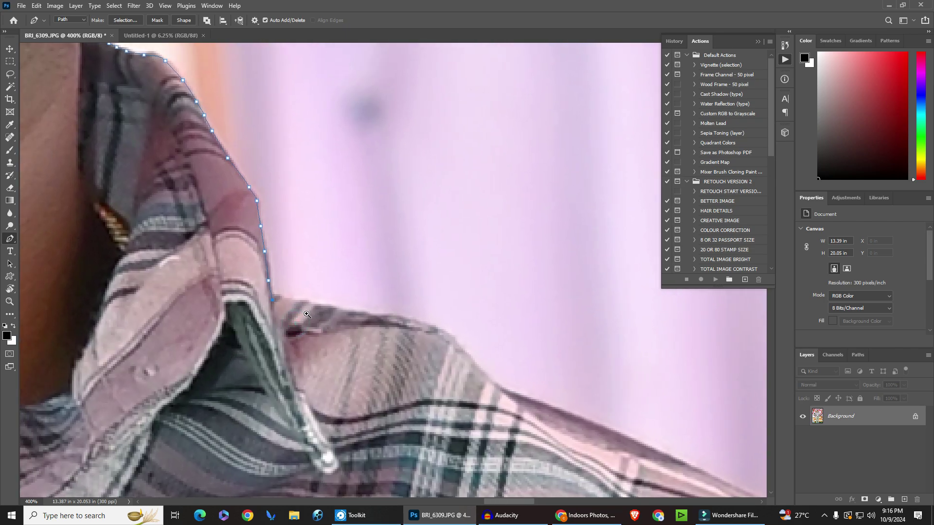
scroll(316, 322, "up", 1)
left_click(378, 316)
left_click_drag(466, 336, 478, 348)
Step: Add anchors and a shaped curve down the shoulder edge
left_click(512, 377)
left_click_drag(543, 408, 550, 411)
left_click(592, 425)
left_click(675, 456)
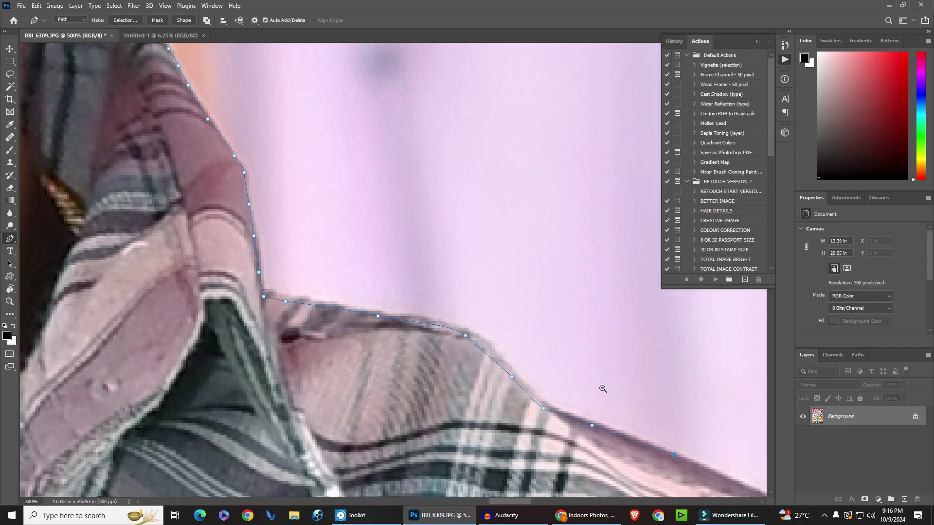
scroll(600, 387, "down", 2)
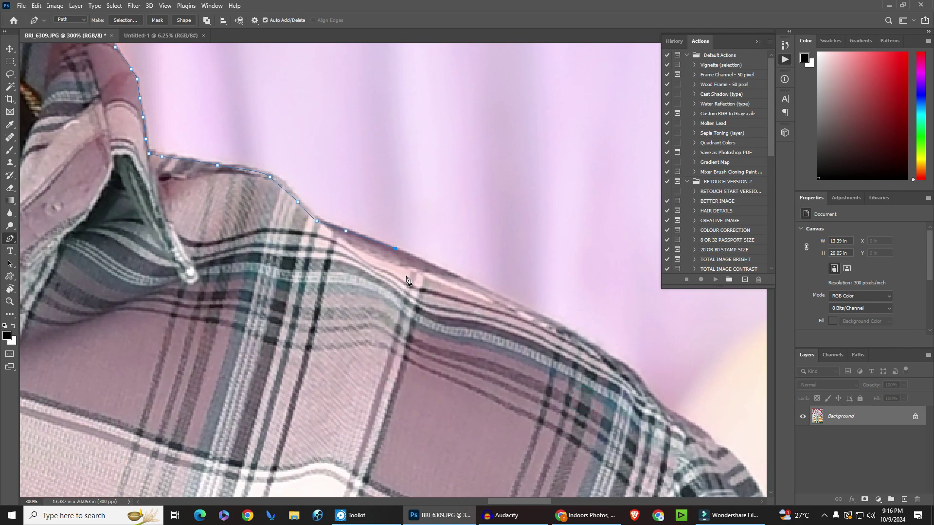
Step: Anchor the next stretch of the shoulder edge toward the sleeve
left_click_drag(406, 279, 383, 258)
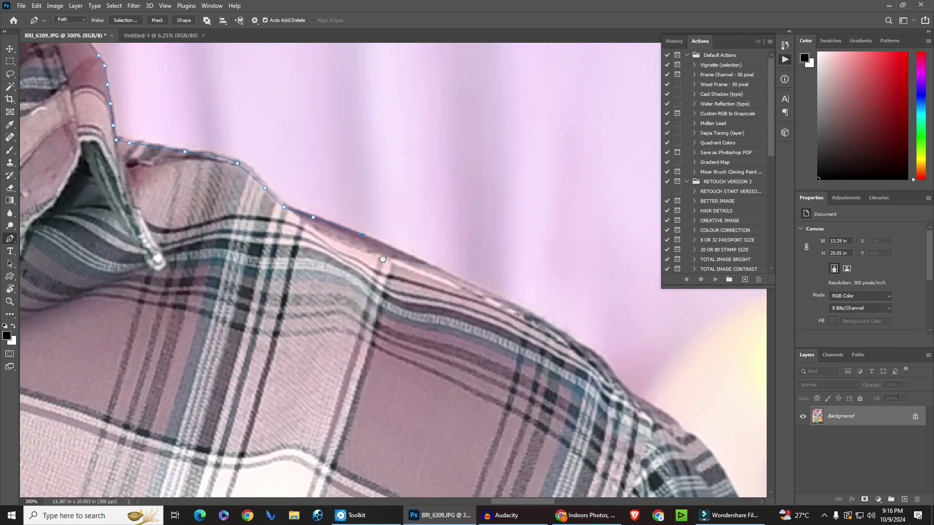
left_click(411, 258)
left_click(472, 286)
left_click(490, 296)
left_click(518, 309)
left_click(540, 320)
left_click(552, 327)
left_click(582, 348)
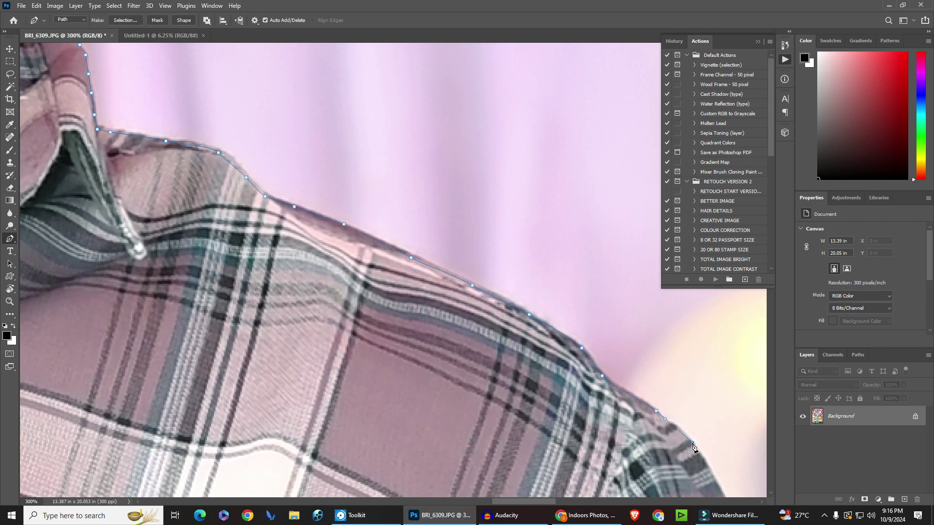
Step: Replace a badly curved sleeve segment with a smooth anchor further down the edge
scroll(575, 293, "down", 3)
left_click_drag(362, 168, 292, 119)
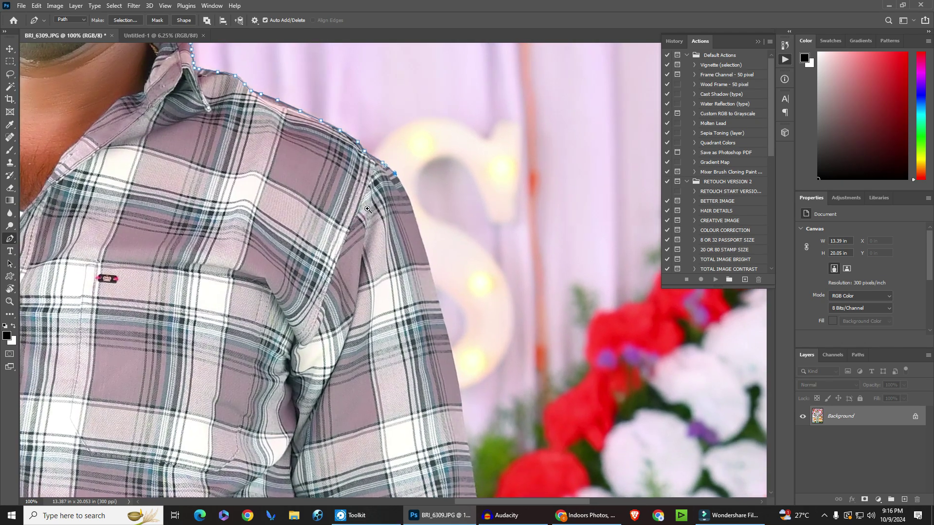
scroll(373, 213, "up", 1)
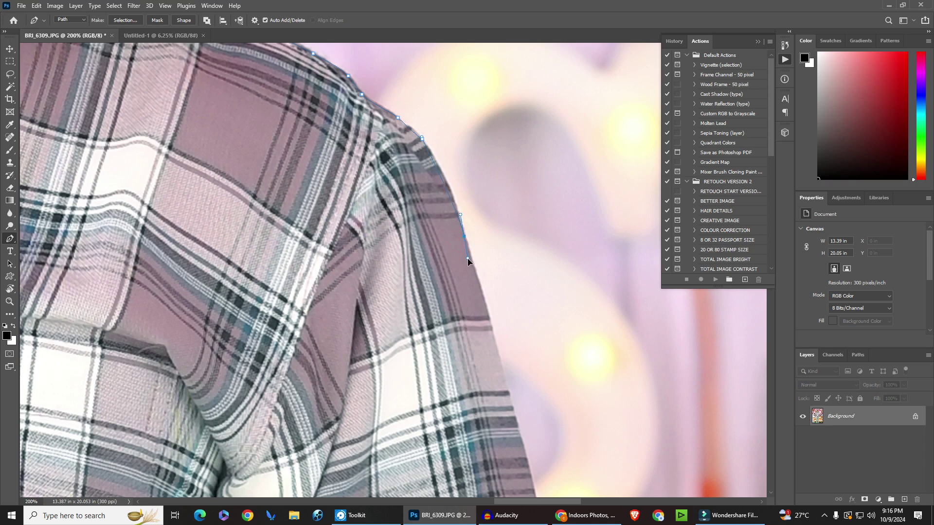
left_click_drag(464, 237, 507, 208)
key("ctrl+z")
key("ctrl+z")
key("ctrl+z")
left_click_drag(468, 259, 477, 306)
Step: Zoom to pixel level on the sleeve edge and remove the last anchor's outgoing handle
left_click(470, 271, "ctrl")
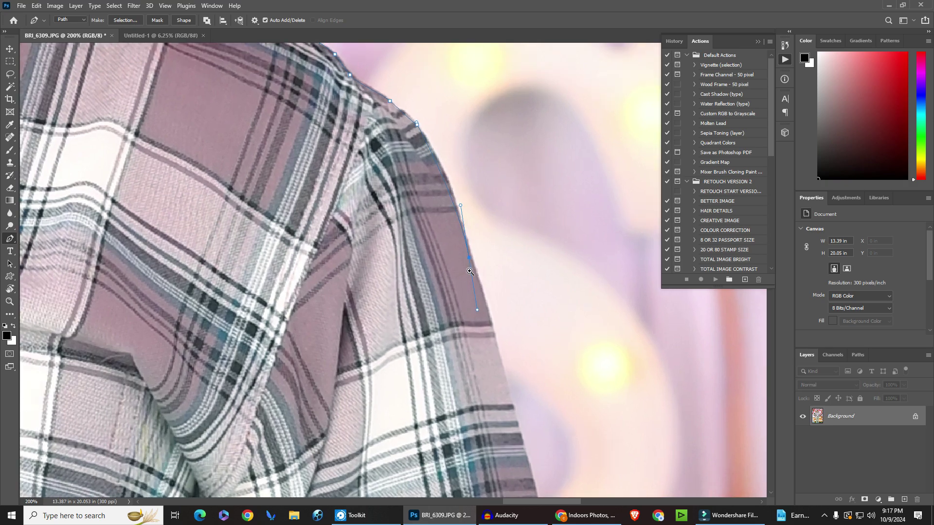
left_click(468, 247, "ctrl")
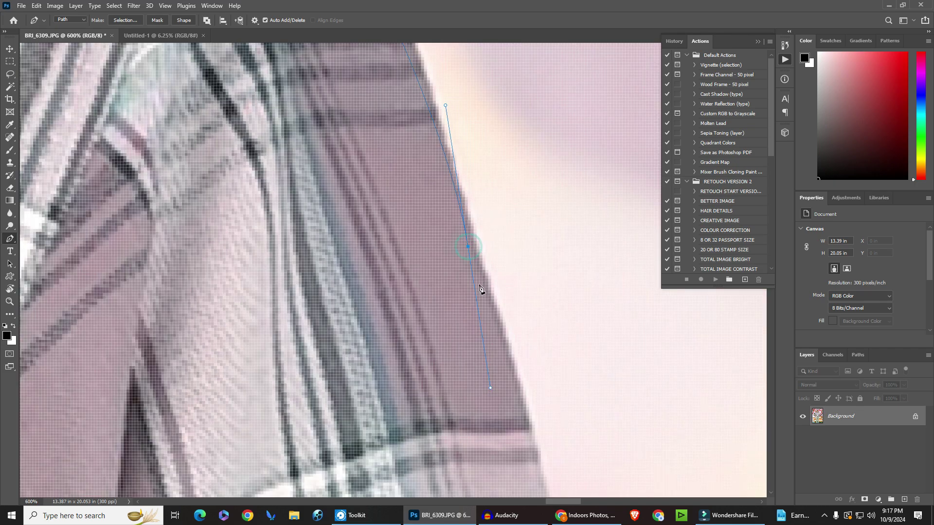
left_click(469, 247, "ctrl")
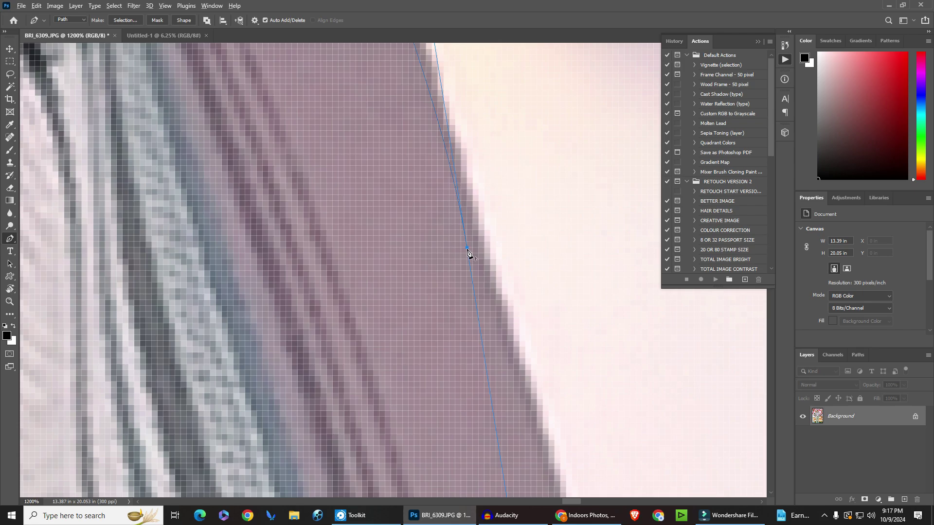
left_click(467, 248)
left_click(481, 285, "alt")
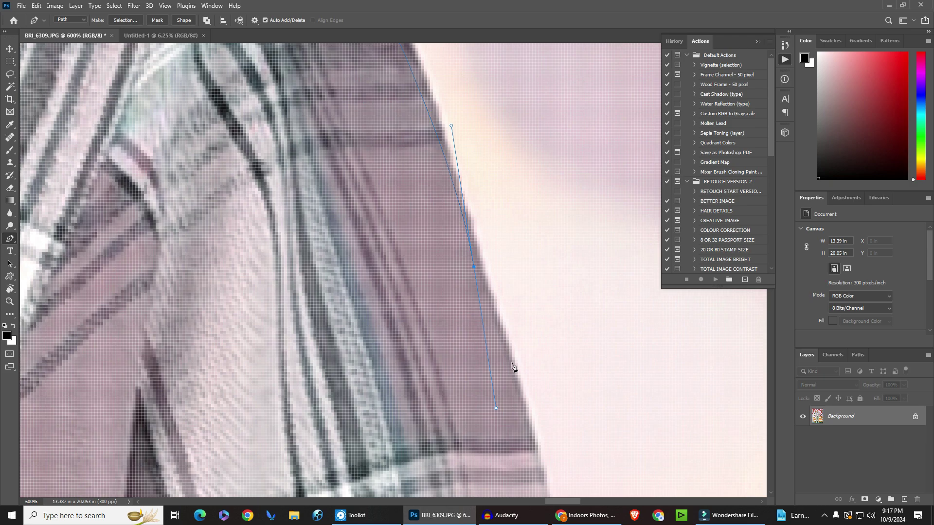
Step: Undo a misplaced curved segment and make the last anchor a corner point
left_click_drag(517, 381, 497, 357)
key("ctrl+z")
left_click(480, 297)
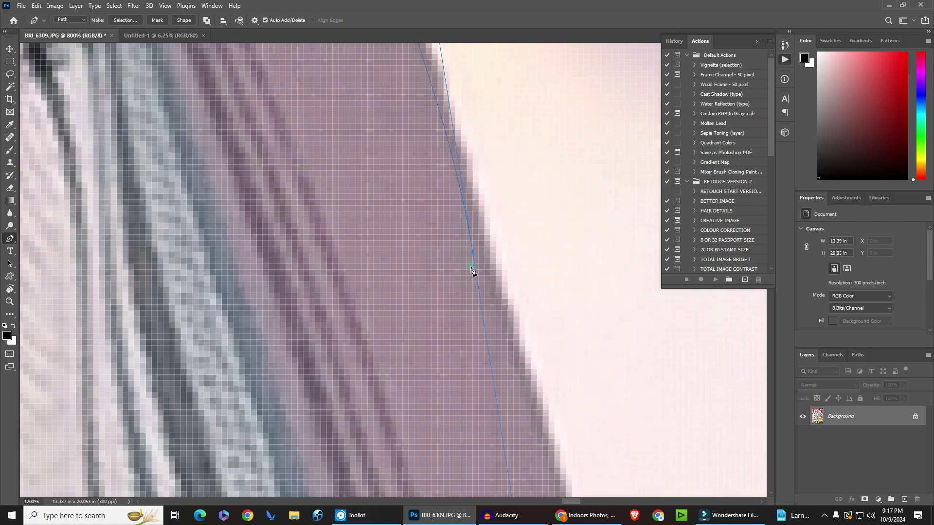
left_click(472, 269)
left_click(473, 254)
Step: Add anchors down the sleeve's outer edge
left_click(507, 323)
left_click(529, 387)
left_click(536, 403)
scroll(526, 369, "down", 3)
scroll(501, 315, "down", 1)
left_click(515, 359)
left_click(528, 409)
Step: Pan down and keep anchoring the lower part of the sleeve edge
scroll(528, 418, "down", 1)
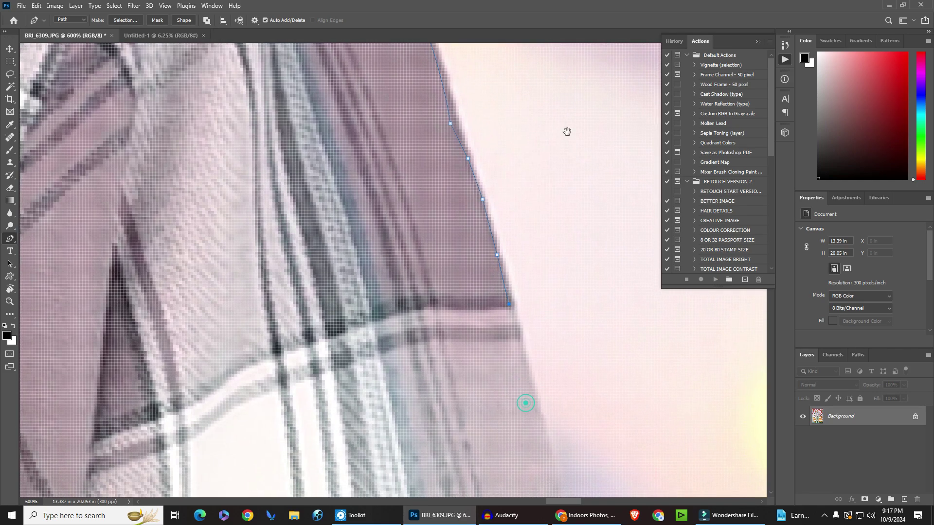
left_click_drag(527, 418, 496, 311)
left_click(496, 312)
left_click(518, 399)
scroll(518, 398, "down", 2)
left_click_drag(495, 404, 470, 323)
left_click(499, 351)
left_click(518, 414)
scroll(485, 377, "down", 1)
scroll(485, 376, "down", 5)
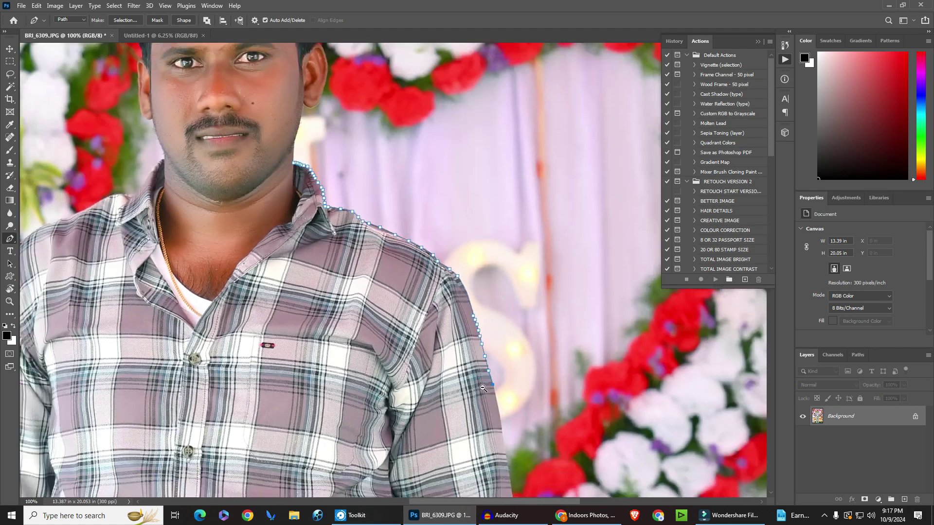
Step: Add anchors down the sleeve edge, including a smooth lower point
scroll(484, 392, "up", 2)
scroll(483, 392, "up", 1)
left_click(461, 334)
left_click(468, 376)
left_click(473, 412)
scroll(476, 414, "down", 1)
scroll(468, 407, "down", 3)
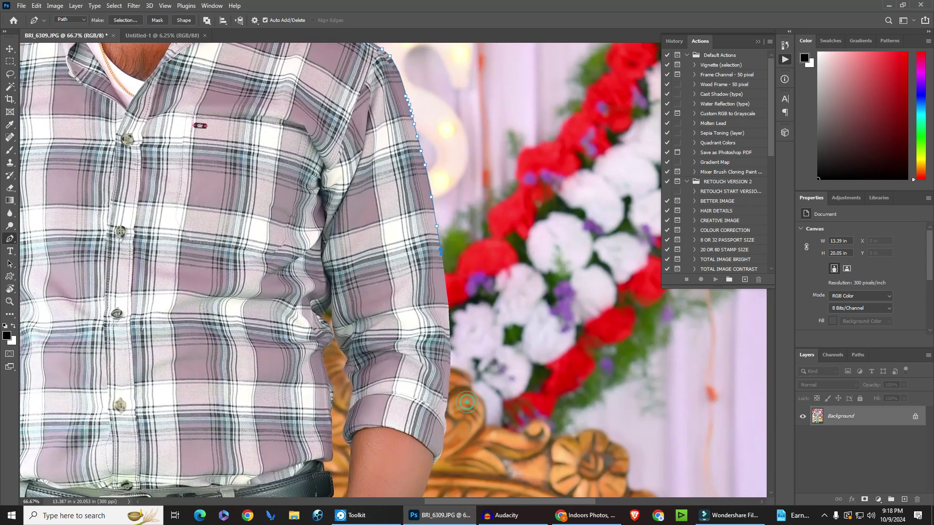
scroll(440, 340, "up", 3)
left_click_drag(438, 349, 438, 363)
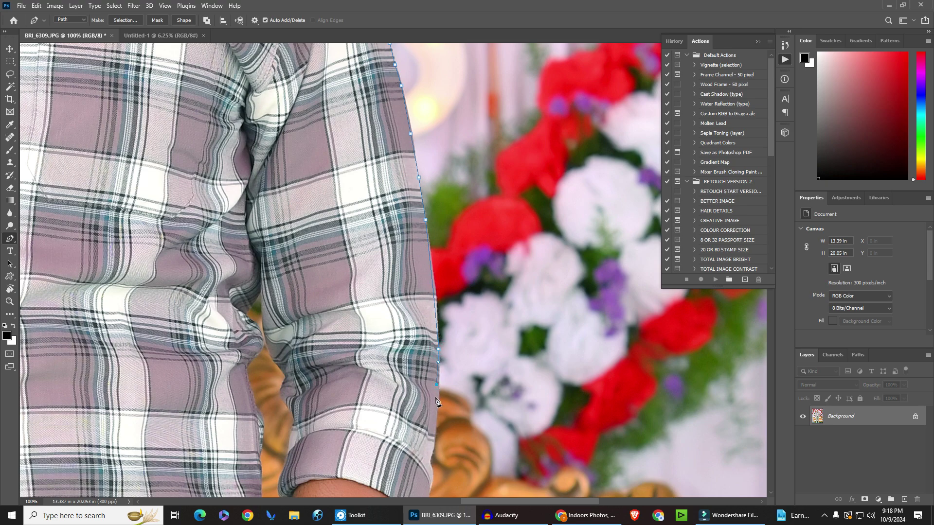
Step: Trace the sleeve toward the cuff and curve around the rolled cuff
scroll(443, 379, "down", 1)
scroll(424, 378, "up", 1)
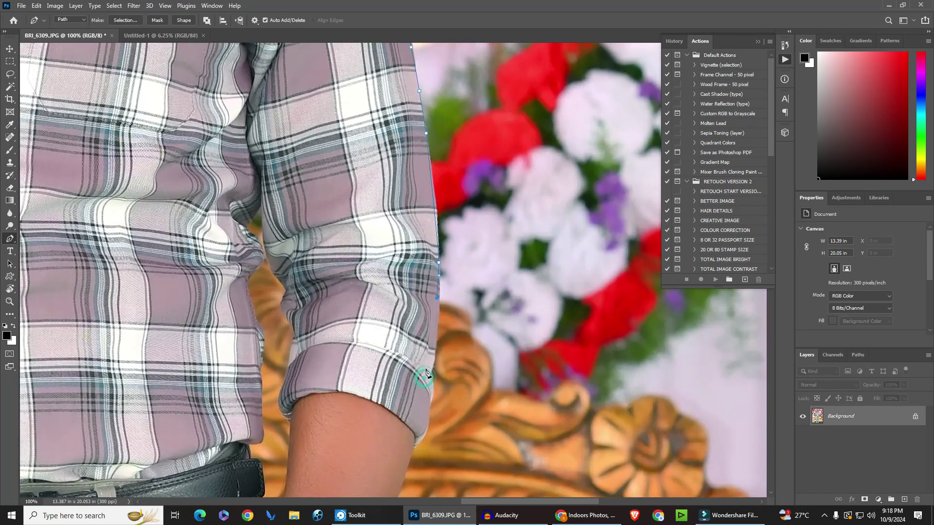
left_click(433, 358)
left_click(430, 377)
left_click(431, 399)
left_click(430, 418)
scroll(425, 424, "up", 2)
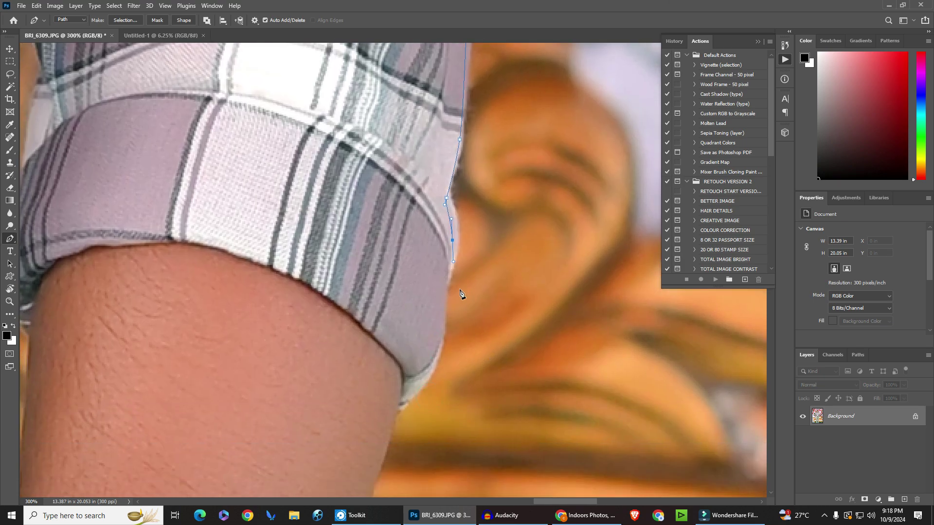
left_click_drag(443, 295, 440, 317)
Step: Continue the outline down the forearm to where it meets the watch
left_click(400, 408)
left_click(394, 426)
left_click(379, 470)
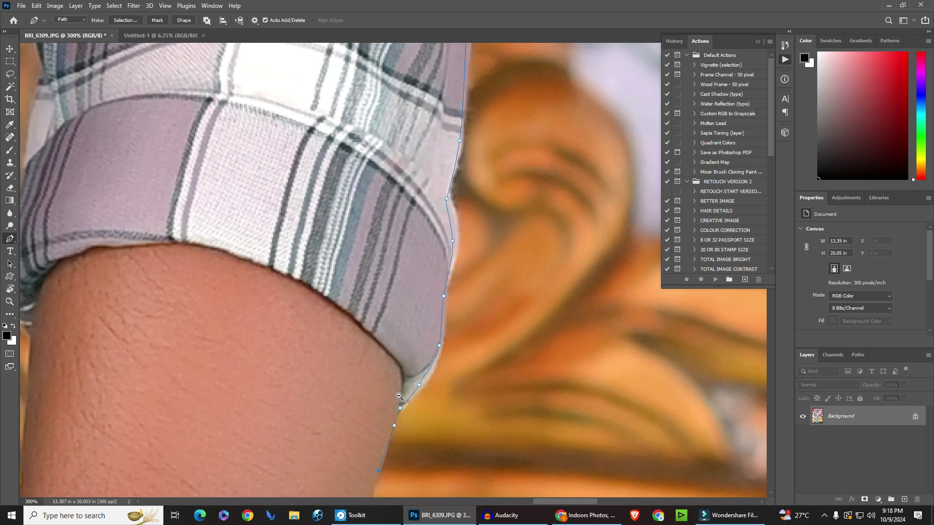
left_click(399, 397, "alt")
left_click(399, 397, "alt")
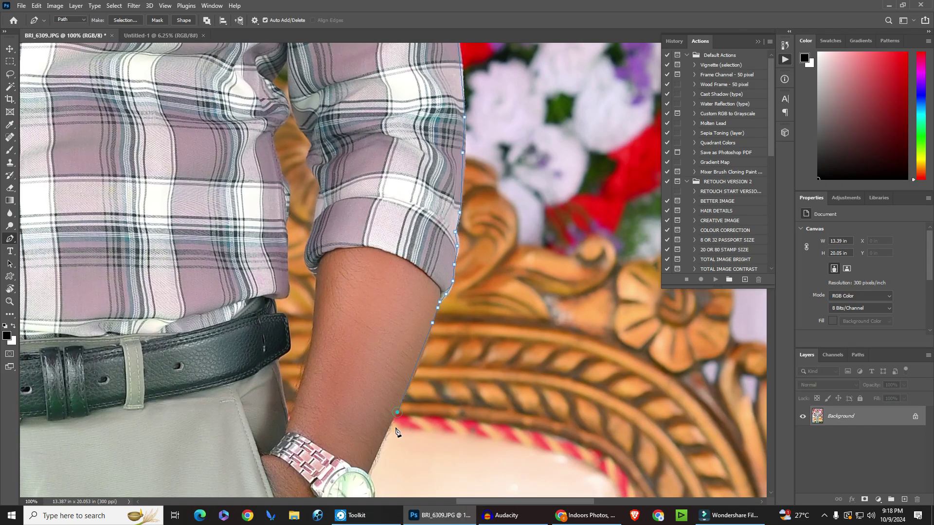
left_click(369, 460, "ctrl")
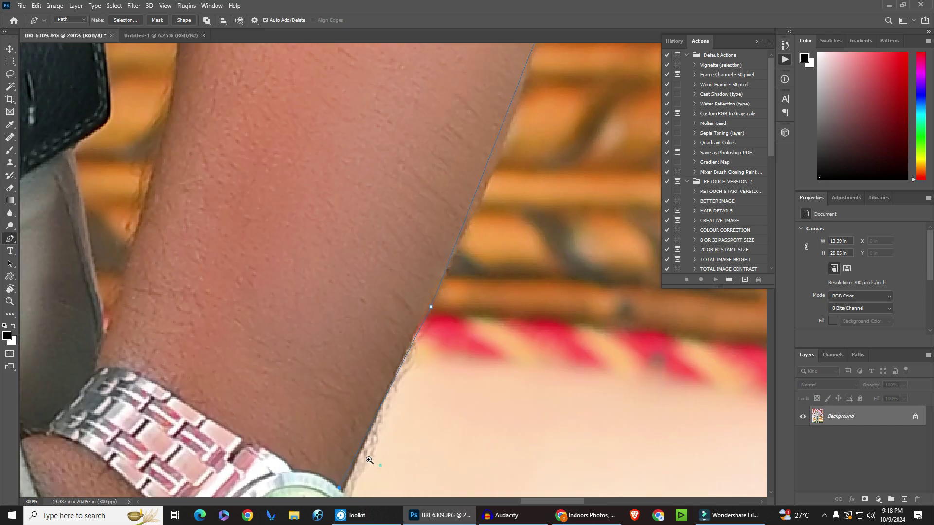
left_click(439, 239)
left_click(369, 395)
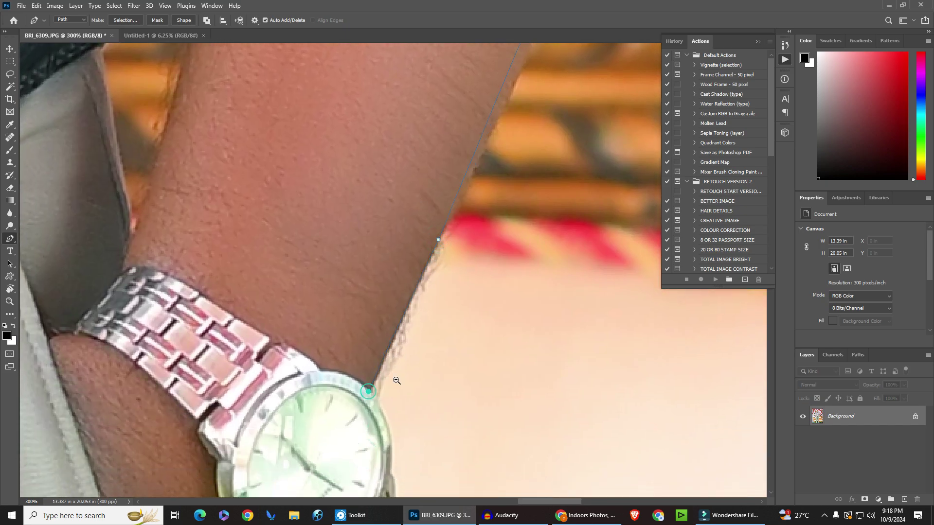
Step: Zoom in on the watch and trace anchors around its outer rim
key("ctrl+minus")
key("ctrl+minus")
key("ctrl+plus")
key("ctrl+plus")
key("ctrl+plus")
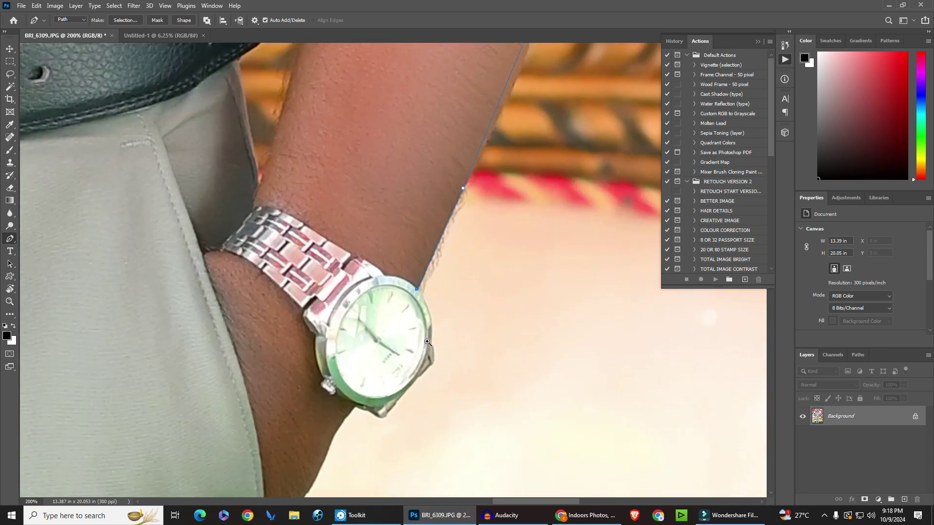
left_click(417, 252)
left_click_drag(423, 259, 425, 263)
left_click(428, 266)
left_click(429, 274)
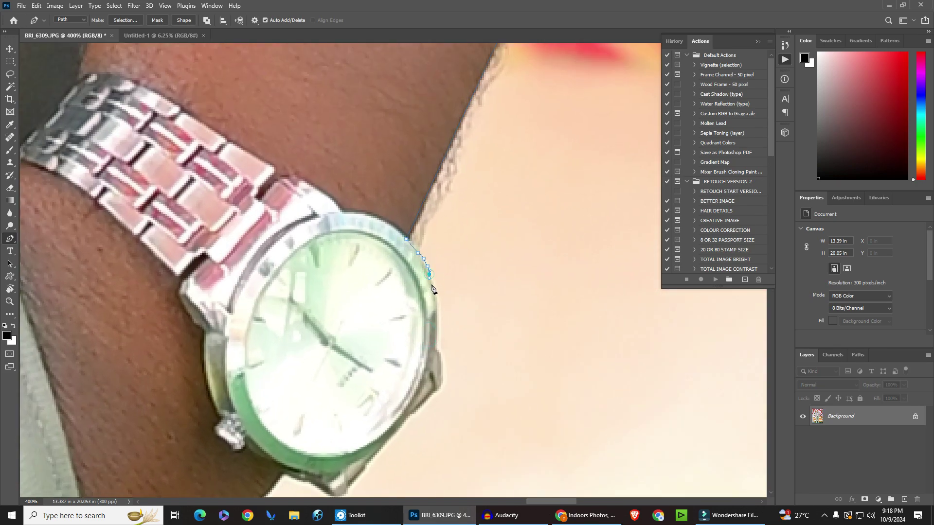
left_click(433, 296)
left_click(435, 305)
left_click(438, 329)
Step: Curve the outline around the watch case, undoing misplaced anchors on its edge
key("ctrl+z")
key("ctrl+z")
key("ctrl+z")
key("ctrl+z")
key("ctrl+z")
key("ctrl+z")
mouse_move(435, 348)
left_mouse_down()
mouse_move(409, 393)
mouse_move(423, 422)
left_mouse_up()
left_click(444, 383)
left_click(436, 375)
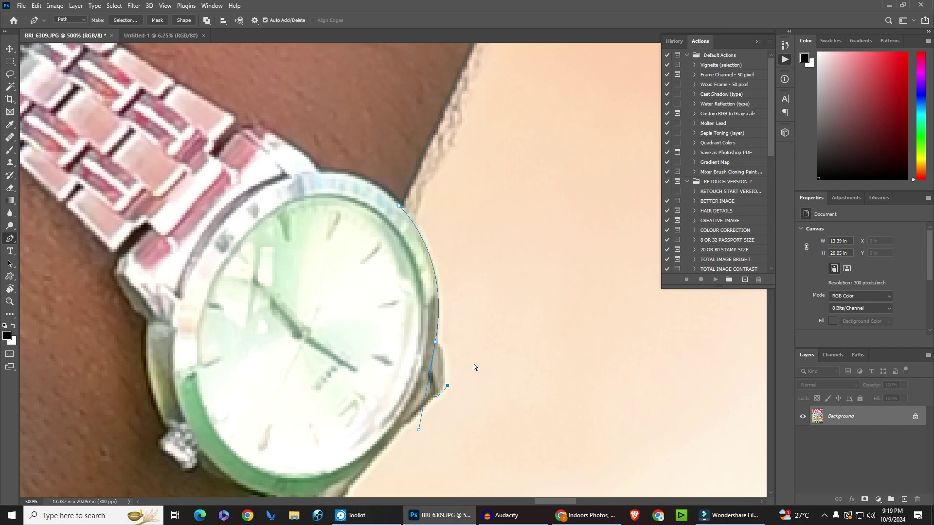
key("ctrl+z")
scroll(438, 339, "up", 1)
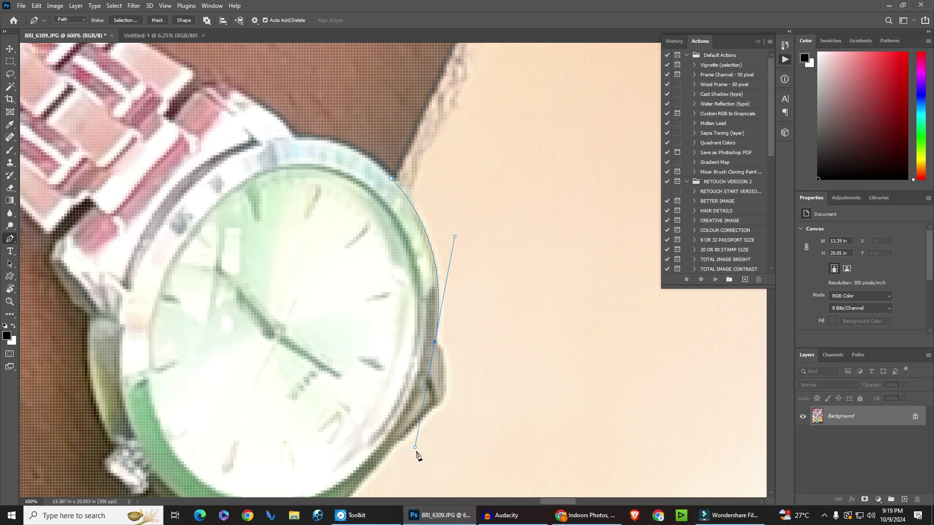
left_click(447, 395)
key("ctrl+z")
scroll(438, 353, "up", 1)
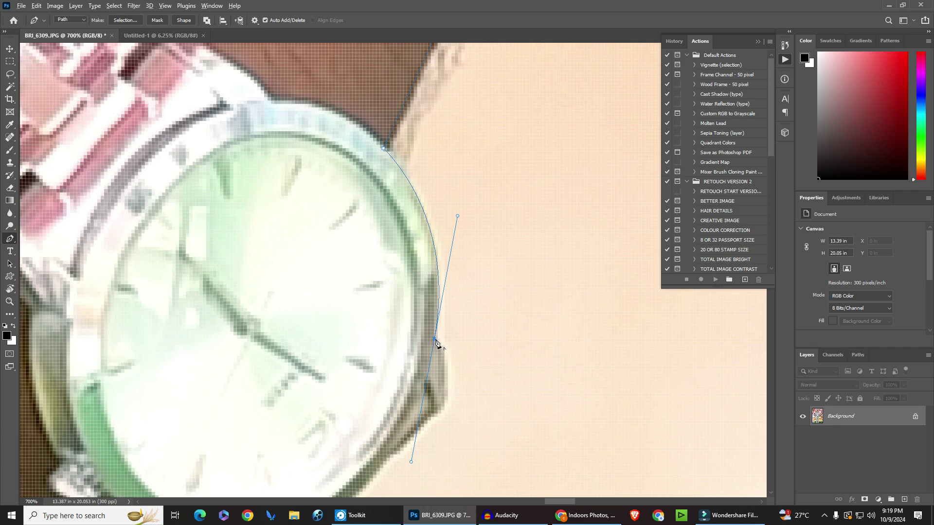
Step: Make a corner and trace the watch's side edge down to its bottom
left_click(435, 339, "alt")
left_click(440, 346)
left_click(445, 397)
left_click(445, 407)
left_click(417, 424)
scroll(516, 357, "down", 1)
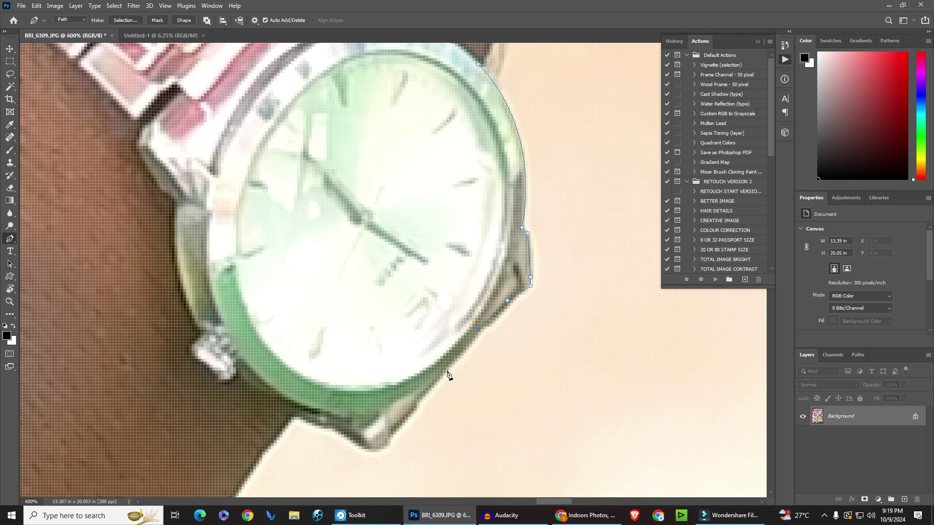
key("ctrl+z")
key("ctrl+z")
Step: Curve the path along the watch's lower edge and the strap toward the wrist
left_click_drag(384, 450, 362, 449)
left_click(327, 426)
left_click(312, 422)
left_click(292, 417)
Step: Extend the outline down the wrist and the arm's outer edge
scroll(338, 419, "down", 2)
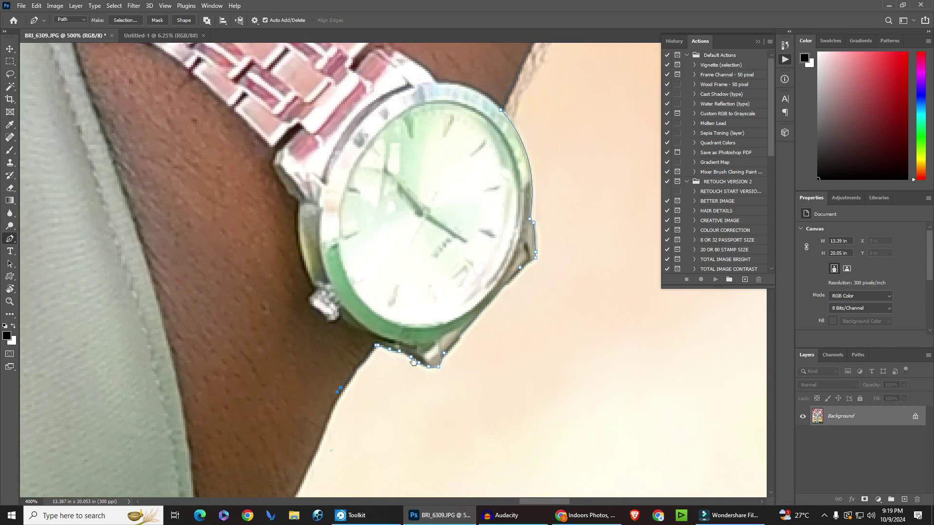
left_click(331, 421)
left_click(319, 450)
left_click(312, 468)
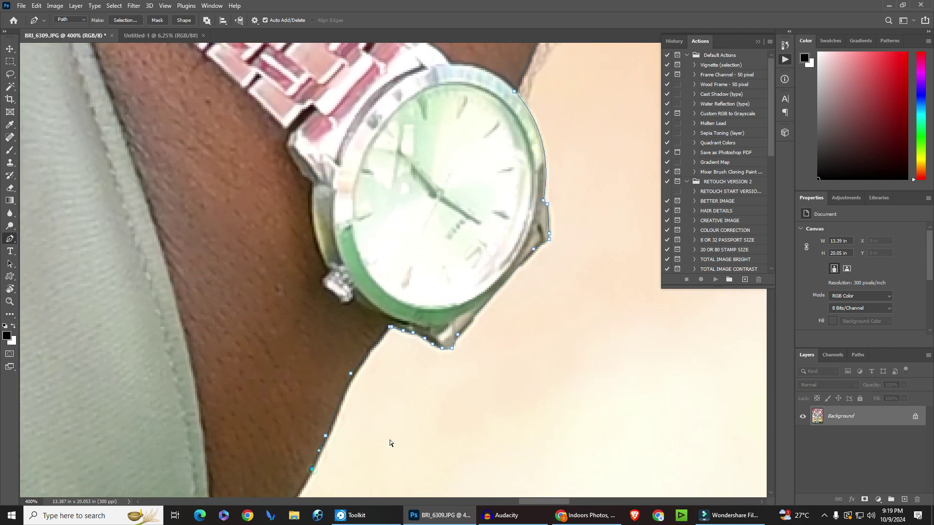
scroll(328, 460, "down", 1)
left_click(363, 418)
left_click(334, 445)
left_click(320, 468)
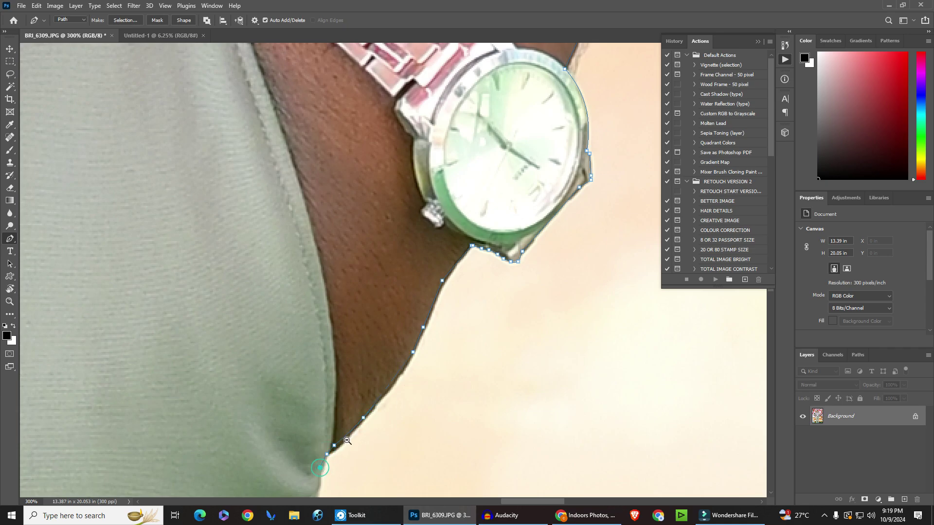
Step: Add anchors down the arm's edge toward the trousers
scroll(323, 465, "down", 1)
left_click(379, 353)
left_click(378, 396)
left_click(374, 450)
scroll(420, 393, "down", 1)
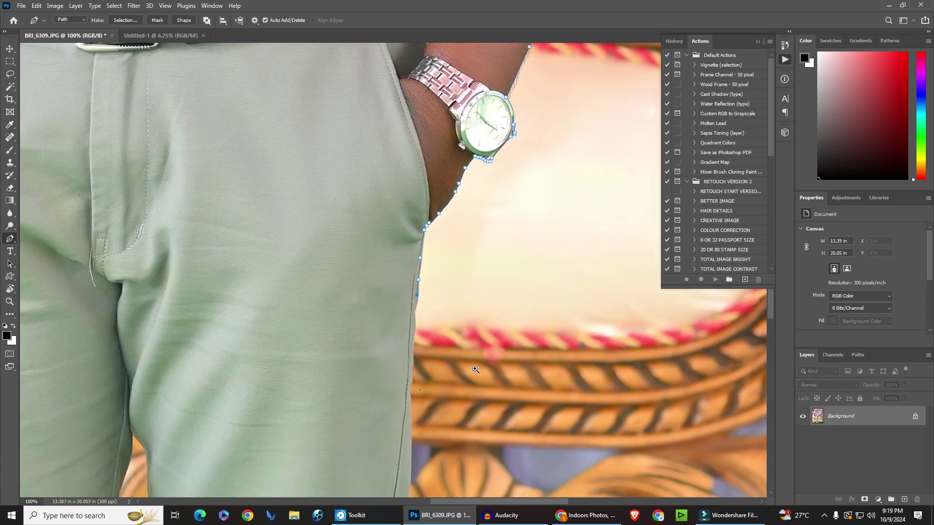
scroll(470, 371, "up", 1)
scroll(338, 221, "up", 1)
Step: Trace the upper trouser side with a smooth anchor lower on the edge
left_click(307, 242)
left_click(300, 314)
left_click_drag(299, 379, 298, 392)
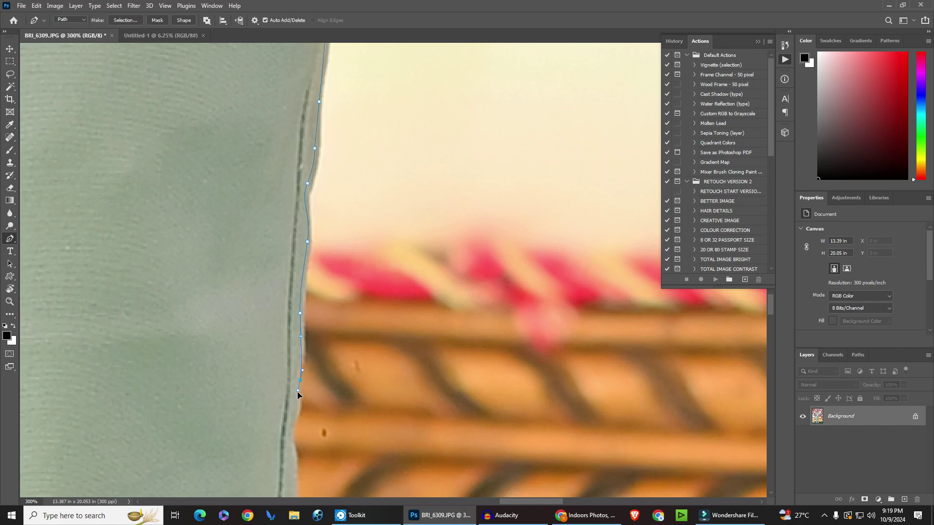
scroll(313, 418, "down", 1)
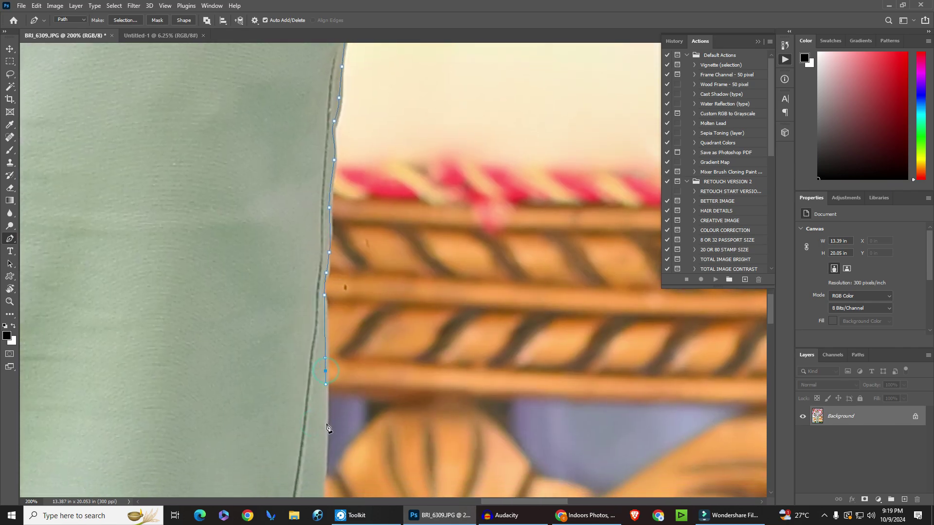
scroll(351, 371, "down", 3)
left_click_drag(537, 187, 562, 158)
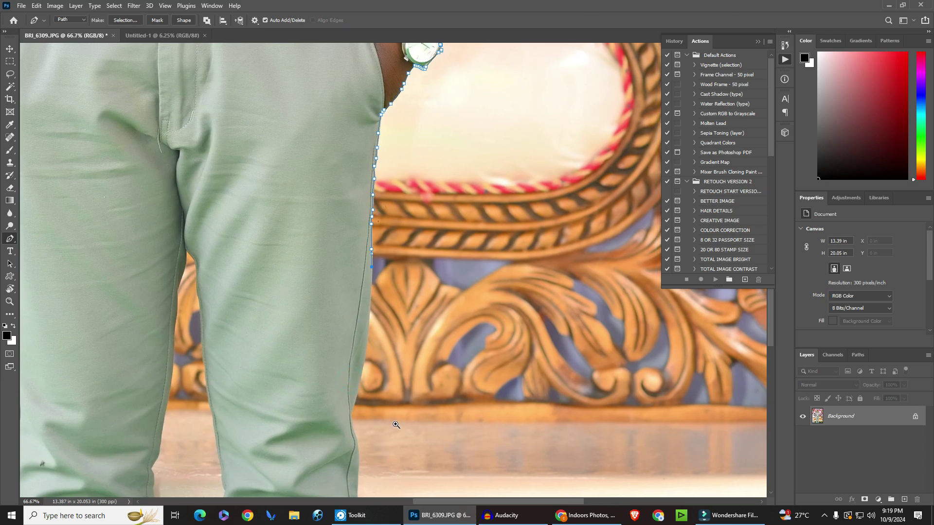
Step: Curve the path down the middle of the trouser leg's outer edge
left_click(388, 437, "ctrl")
mouse_move(347, 331)
left_mouse_down()
mouse_move(331, 372)
mouse_move(339, 375)
left_mouse_up()
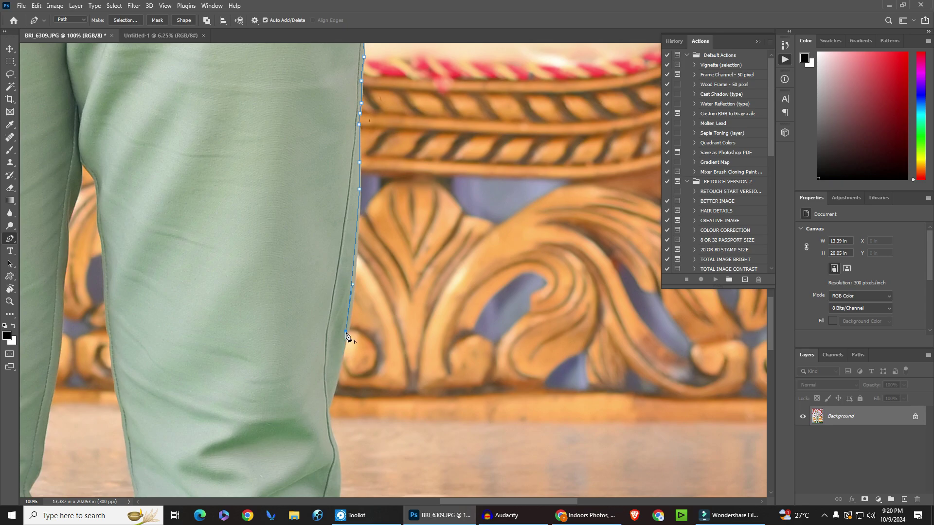
left_click(328, 398)
left_click(334, 446)
scroll(340, 413, "down", 5)
left_click(358, 378)
left_click_drag(356, 409, 357, 423)
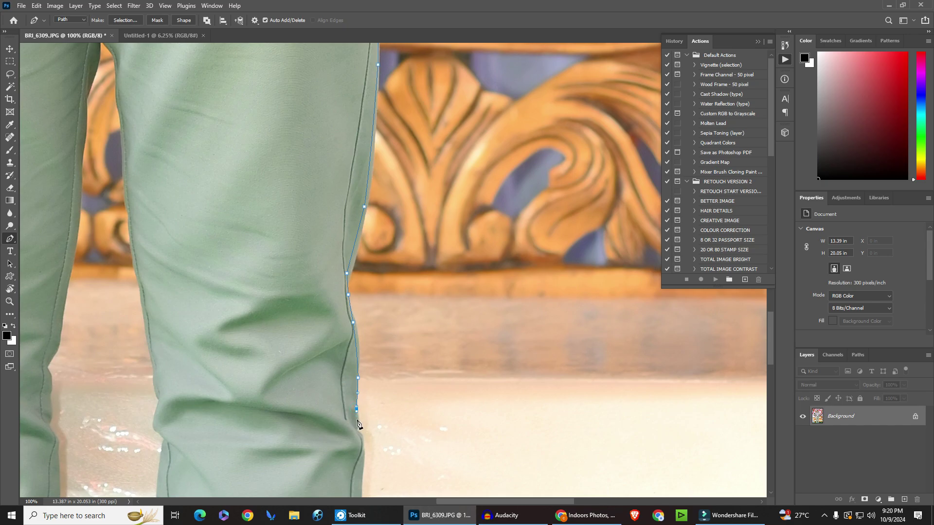
left_click(364, 459)
scroll(396, 428, "down", 1)
Step: Continue the outline down the lower leg to the trouser hem
left_click_drag(395, 427, 386, 330)
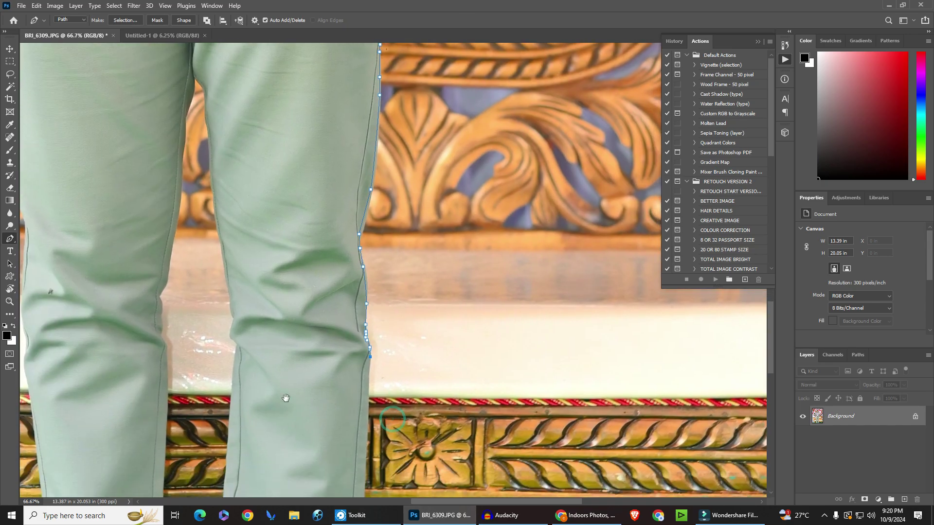
scroll(325, 413, "up", 1)
left_click_drag(356, 391, 360, 330)
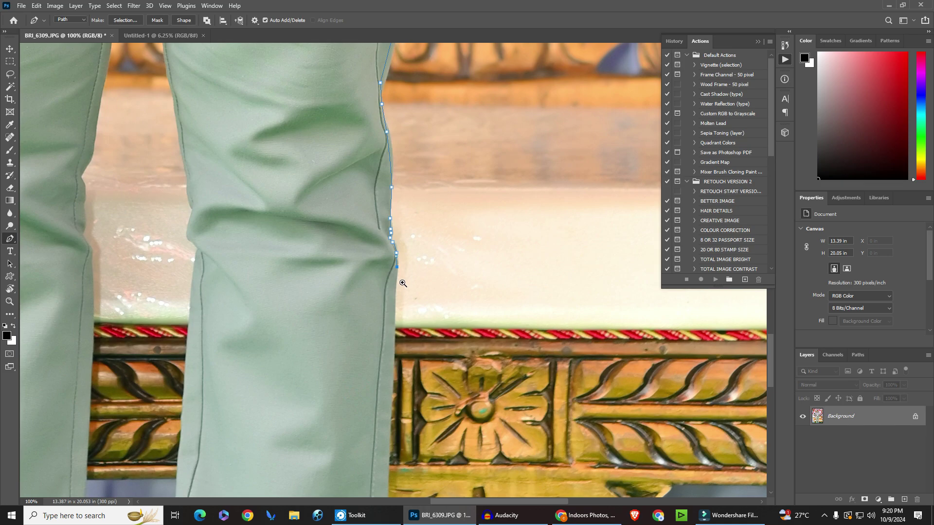
scroll(403, 283, "up", 2)
left_click(386, 255)
left_click(377, 343)
left_click(377, 354)
left_click(378, 418)
left_click(375, 459)
scroll(400, 414, "down", 1)
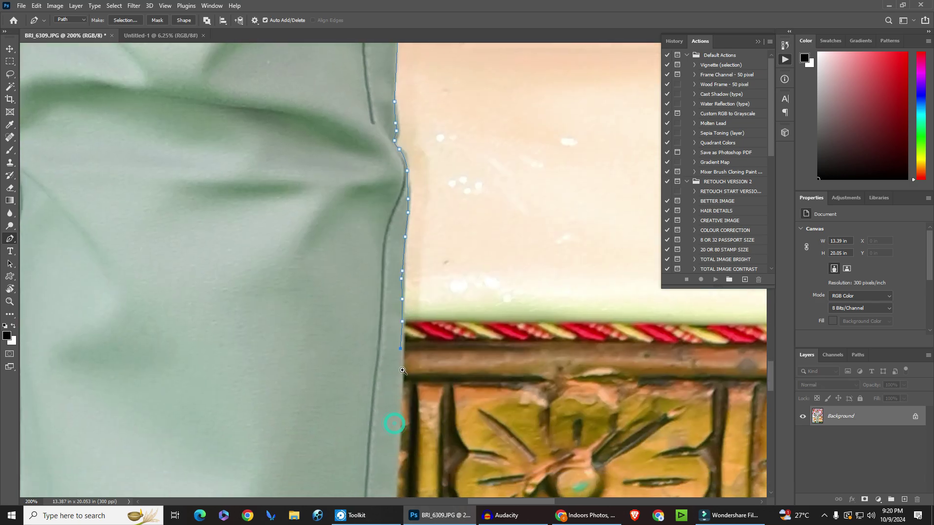
Step: Add the final anchors down the trouser edge past the bench trim
left_click(399, 427)
left_click(398, 452)
scroll(441, 371, "down", 3)
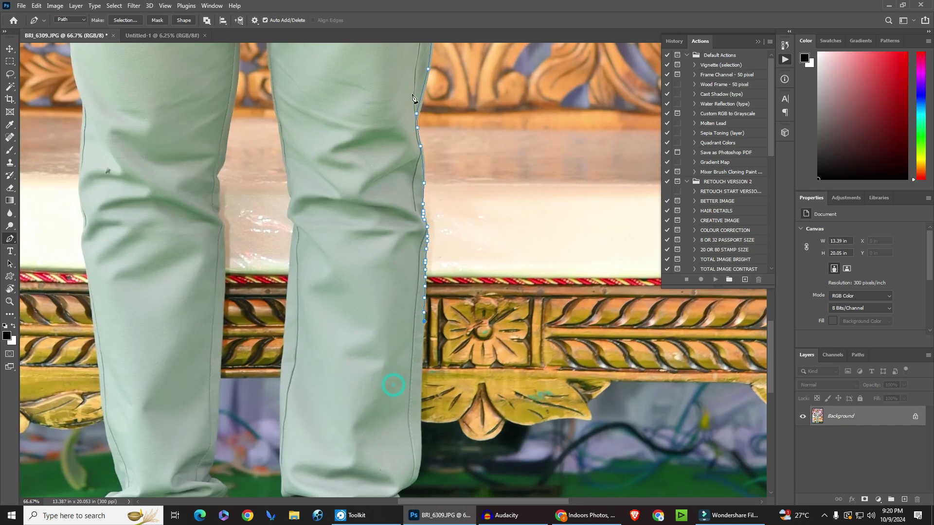
left_click(420, 409)
left_click(419, 432)
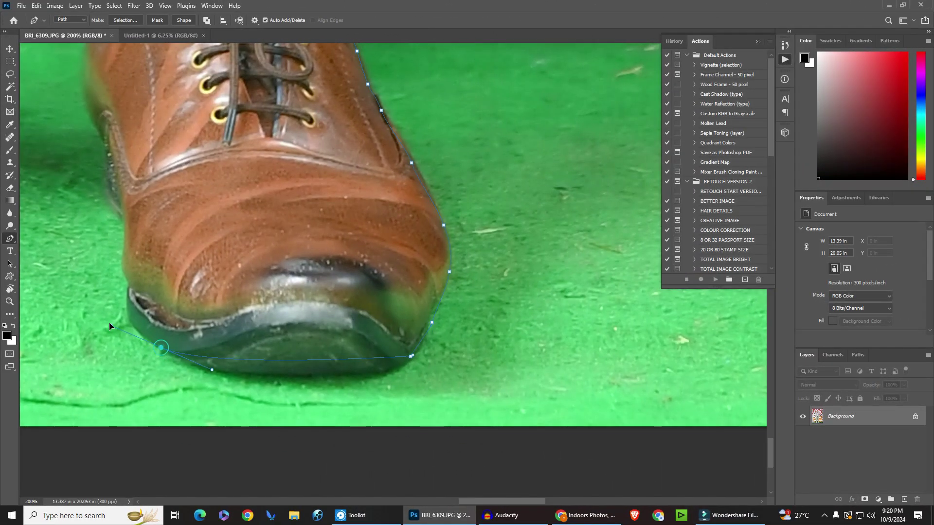
Step: Wrap the path beneath the sole with a corner anchor and up the shoe's edge
left_click_drag(109, 323, 91, 285)
left_click(162, 349)
left_click(140, 332)
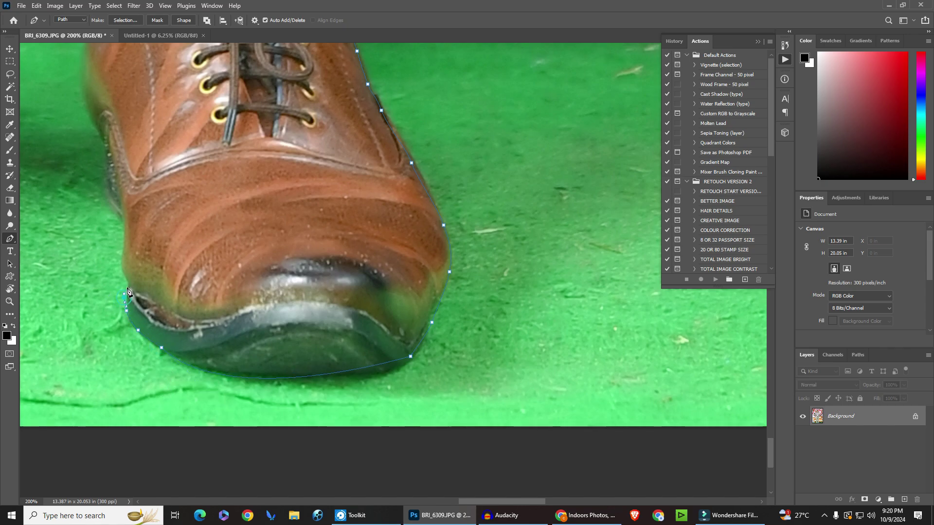
scroll(127, 292, "up", 3)
left_click(197, 332)
left_click(183, 311)
left_click(178, 266)
left_click(175, 252)
left_click(155, 207)
left_click(150, 190)
left_click_drag(150, 170, 152, 160)
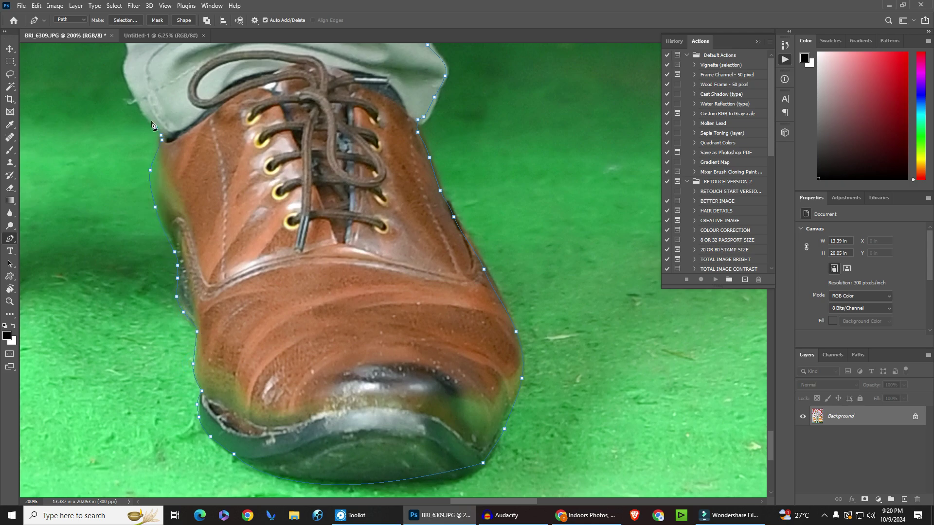
Step: Continue the path up the lower inner edge of the trouser leg
scroll(152, 125, "up", 5)
left_click(296, 389)
left_click(264, 335)
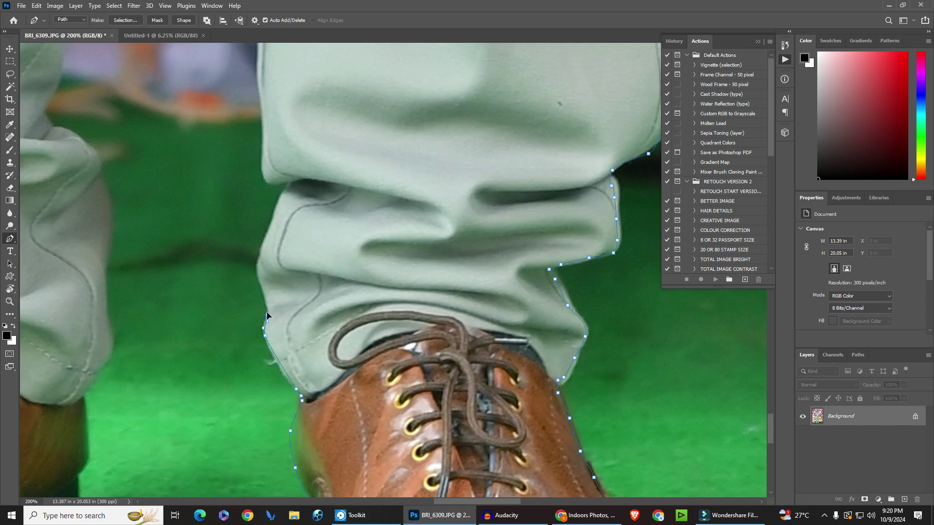
left_click(264, 243)
left_click(275, 213)
left_click(281, 195)
left_click(291, 178)
Step: Curve around the trouser crease and climb the upper inner leg edge
left_click_drag(286, 168, 362, 349)
left_click(343, 360)
left_click(339, 305)
left_click_drag(338, 255, 336, 239)
mouse_move(335, 153)
left_mouse_down()
mouse_move(334, 144)
mouse_move(338, 278)
mouse_move(335, 269)
left_mouse_up()
left_click(346, 121, "alt")
left_click(371, 332)
left_click(377, 271)
Step: Trace up the inner trouser edge to a smooth anchor where the legs meet
left_click(387, 144)
left_click(390, 107)
left_click_drag(388, 99, 375, 156)
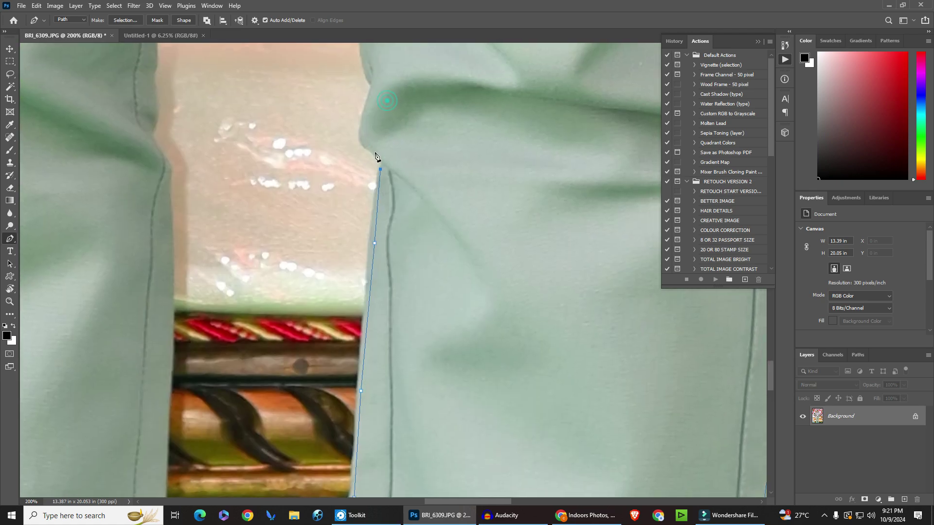
left_click_drag(365, 109, 368, 101)
left_click(373, 83, "alt")
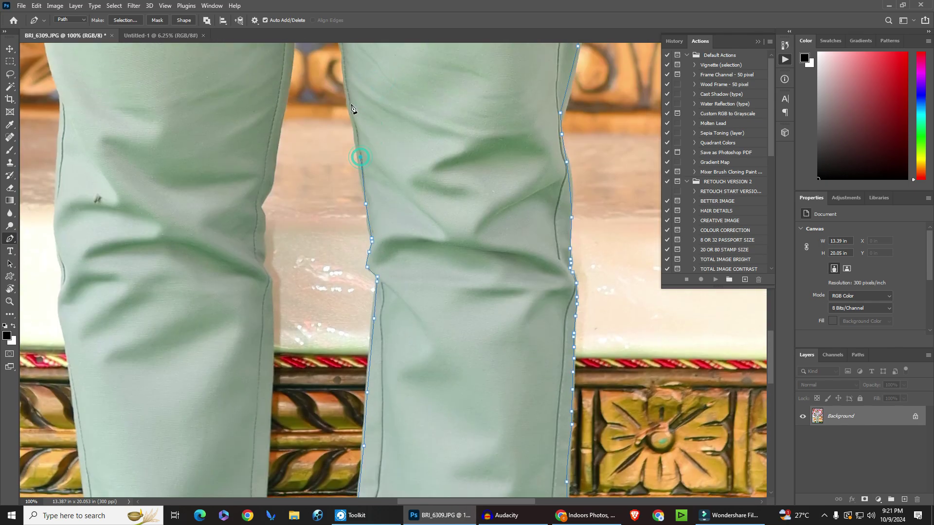
left_click_drag(358, 81, 389, 279)
Step: Run the path down the other leg's inner edge past the knee crease
left_click(366, 171)
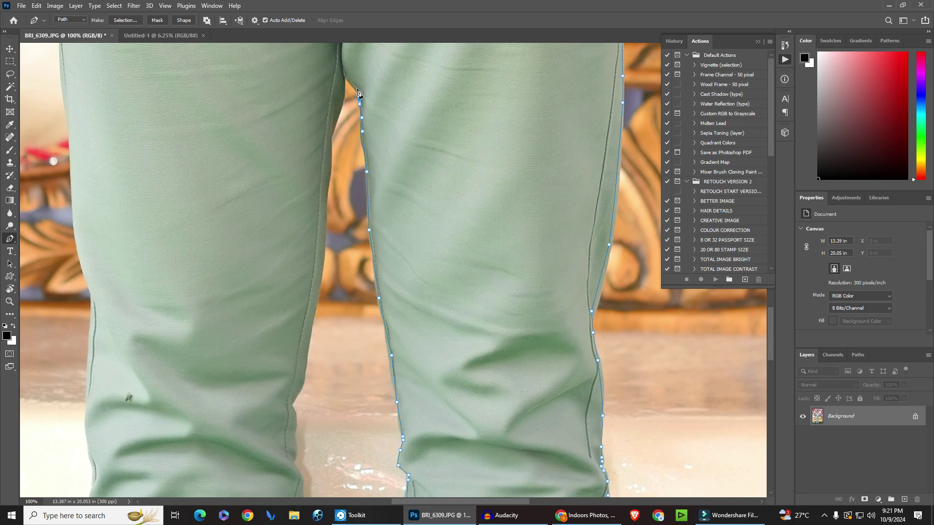
left_click(343, 76)
left_click(331, 140)
left_click(329, 189)
left_click_drag(321, 239, 322, 247)
left_click(316, 306)
left_click(308, 359)
left_click_drag(301, 388, 298, 395)
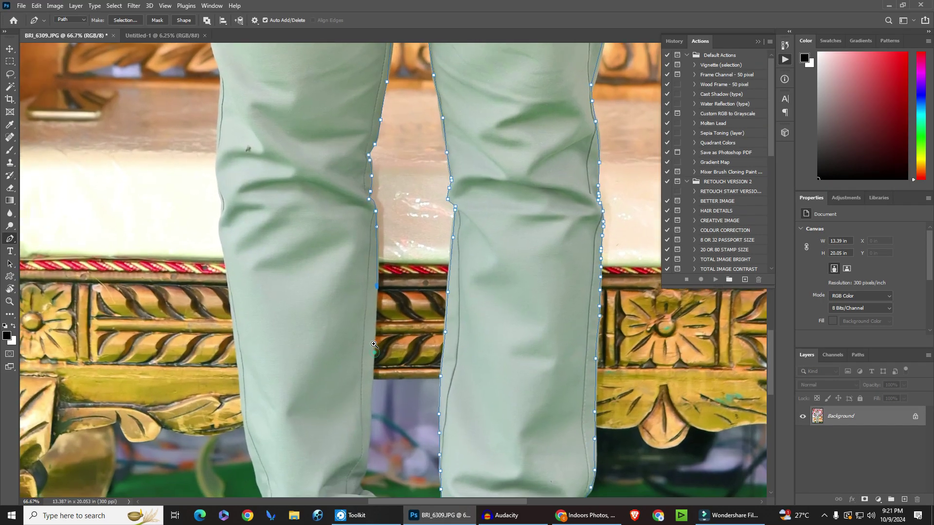
Step: Extend the outline down the lower leg and curve it around the trouser cuff
left_click(373, 348)
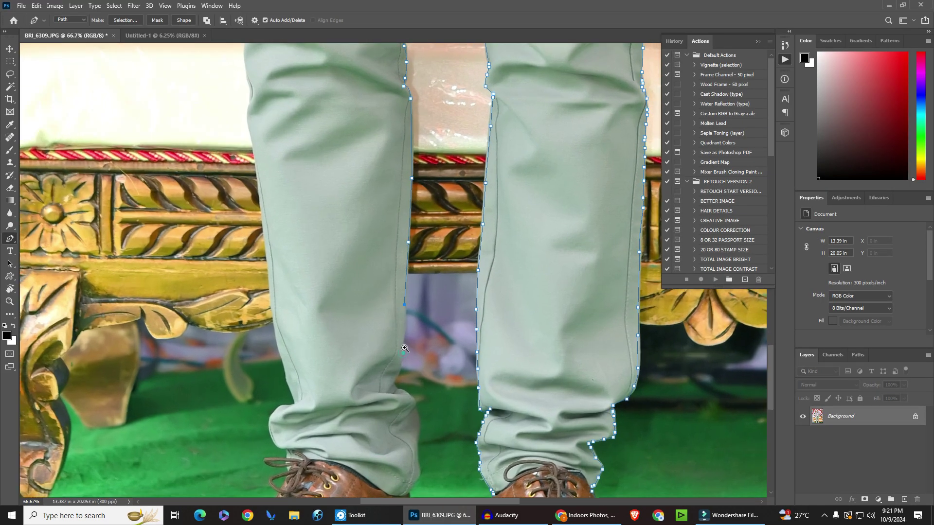
left_click(404, 349)
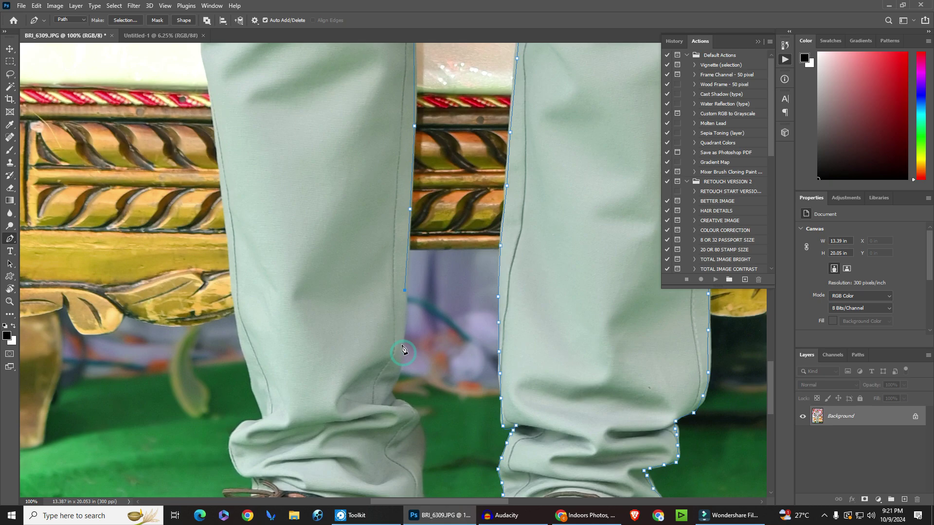
left_click_drag(400, 374, 391, 397)
left_click(419, 419)
left_click(421, 431)
mouse_move(427, 445)
left_mouse_down()
mouse_move(430, 458)
mouse_move(443, 231)
left_mouse_up()
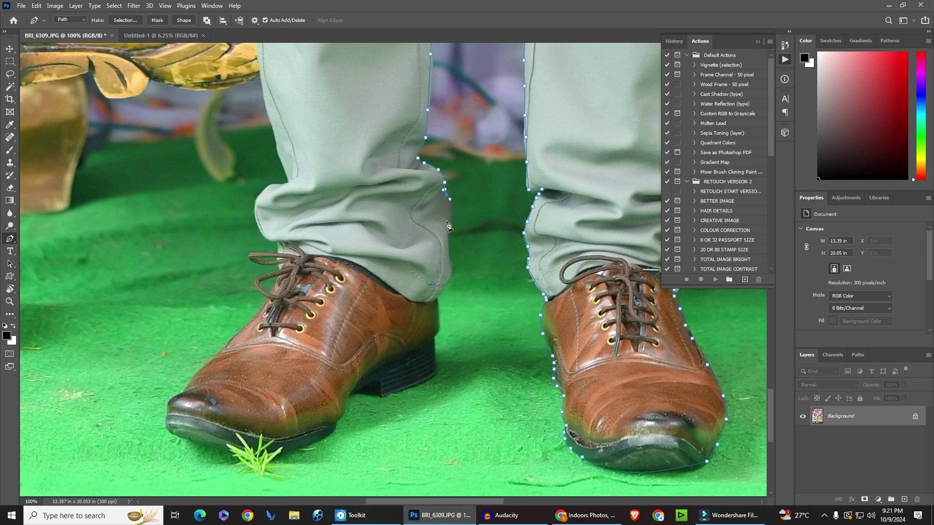
Step: Trace the path from below the trouser cuff down the heel edge to its base
left_click_drag(448, 260, 448, 274)
left_click(437, 300)
left_click_drag(439, 322, 441, 329)
scroll(436, 358, "up", 1)
scroll(437, 292, "down", 2)
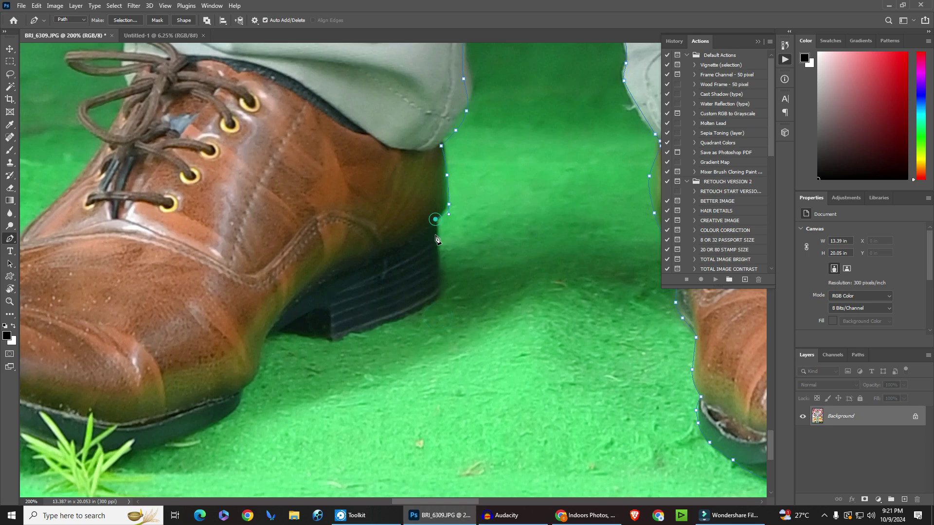
left_click(440, 251)
left_click(438, 291)
left_click(383, 323)
left_click(328, 342)
left_click(286, 328)
Step: Continue the path along the sole edge to the front of the sole
left_click(251, 382)
left_click(240, 392)
left_click(221, 417)
left_click(206, 426)
left_click(166, 441)
left_click_drag(189, 378, 440, 317)
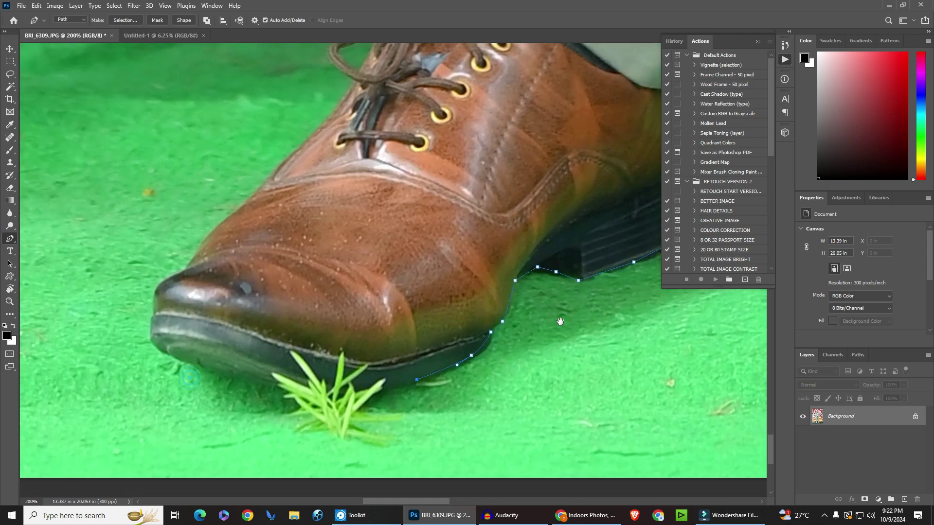
left_click(243, 379)
left_click(212, 372)
left_click(158, 346)
Step: Trace the path up the shoe's toe and along its upper edge
left_click(169, 273)
left_click(178, 265)
left_click(177, 275)
left_click(202, 246)
left_click(231, 212)
left_click(238, 204)
left_click(246, 197)
left_click(269, 179)
left_click(277, 168)
Step: Zoom in to about 400% and trace around the shoelace loops up to the cuff
scroll(358, 86, "up", 2)
left_click_drag(358, 86, 384, 317)
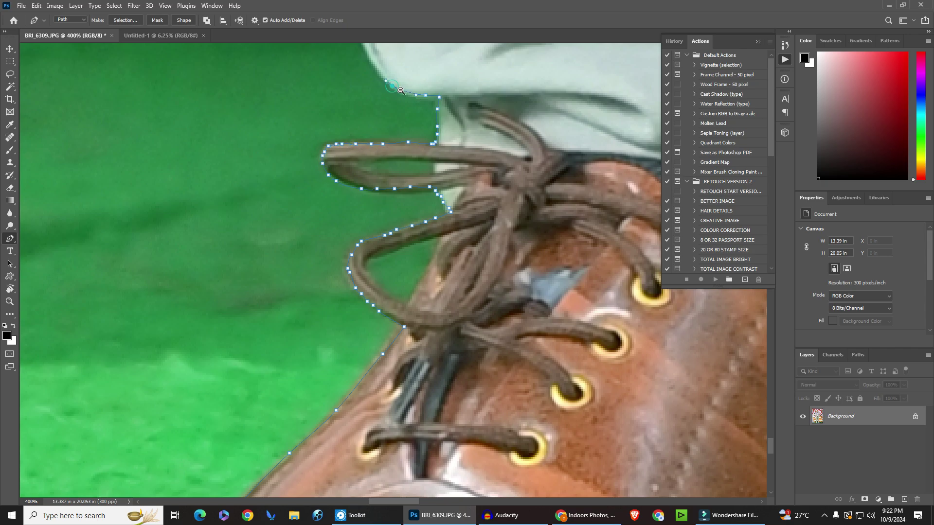
scroll(437, 145, "down", 1)
left_click(427, 317)
left_click(393, 238)
left_click(397, 198)
left_click(419, 171)
left_click(428, 164)
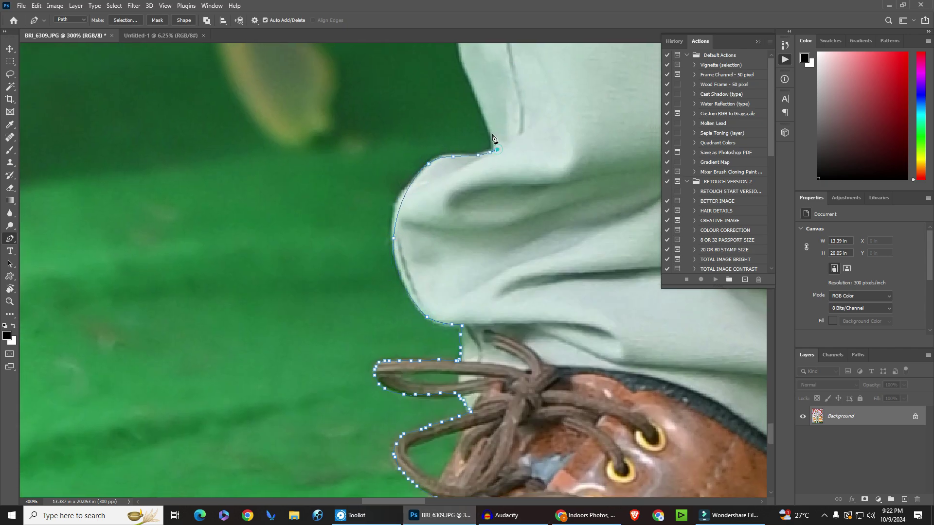
Step: Extend the path up the trouser leg's outer edge
scroll(487, 122, "down", 3)
left_click(430, 258)
left_click(419, 218)
left_click(410, 179)
left_click(404, 137)
scroll(388, 106, "down", 1)
scroll(388, 106, "up", 1)
left_click(367, 200)
left_click(348, 141)
scroll(343, 156, "up", 1)
left_click(338, 133)
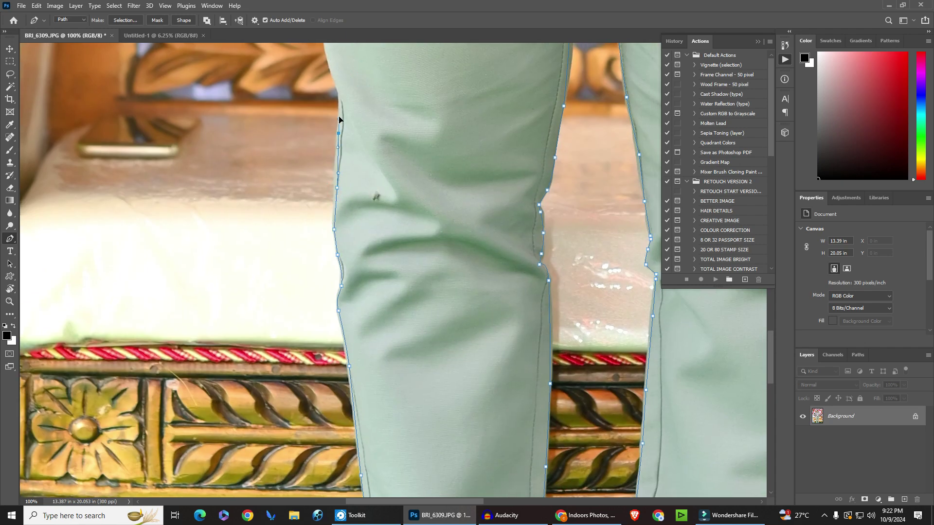
left_click(338, 115)
mouse_move(502, 516)
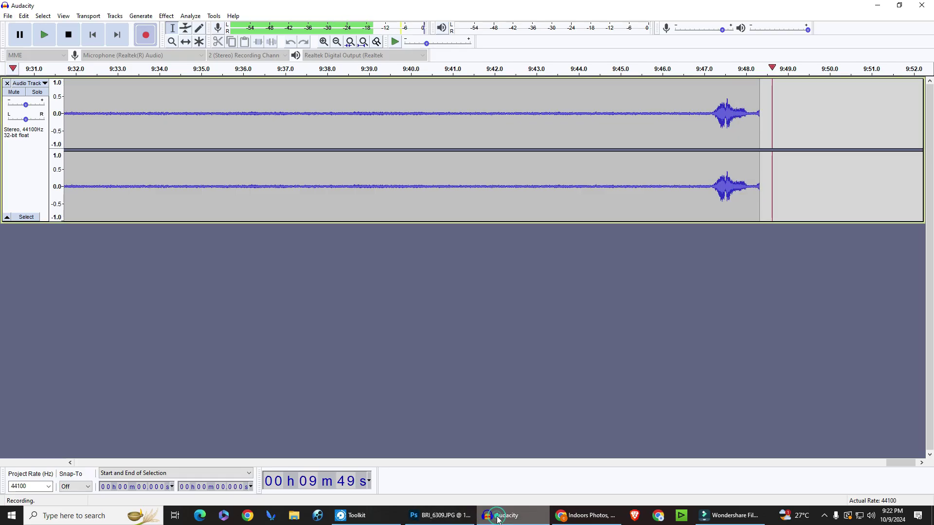
scroll(363, 187, "up", 3)
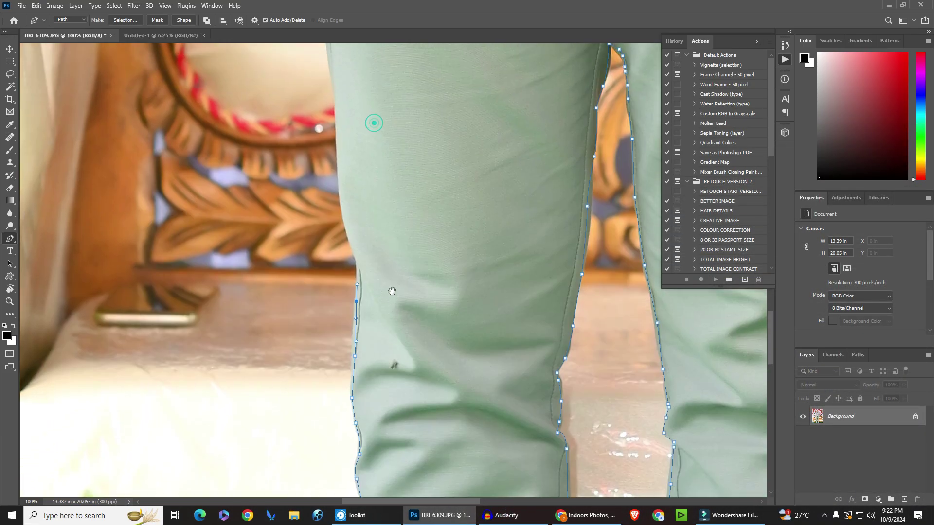
Step: Continue the path up the trouser edge toward the hip, undoing one misplaced anchor
left_click(355, 259)
left_click(340, 194)
left_click(336, 124)
scroll(343, 118, "down", 1)
scroll(355, 243, "up", 3)
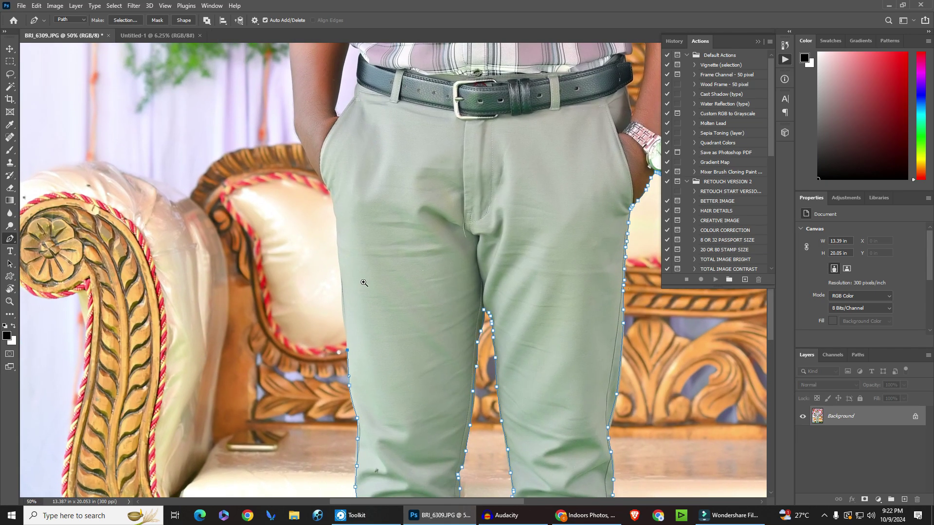
scroll(362, 277, "up", 2)
left_click(338, 339)
left_click(334, 304)
left_click(333, 276)
left_click(330, 240)
left_click(328, 215)
left_click(329, 185)
scroll(322, 180, "up", 2)
key("ctrl+z")
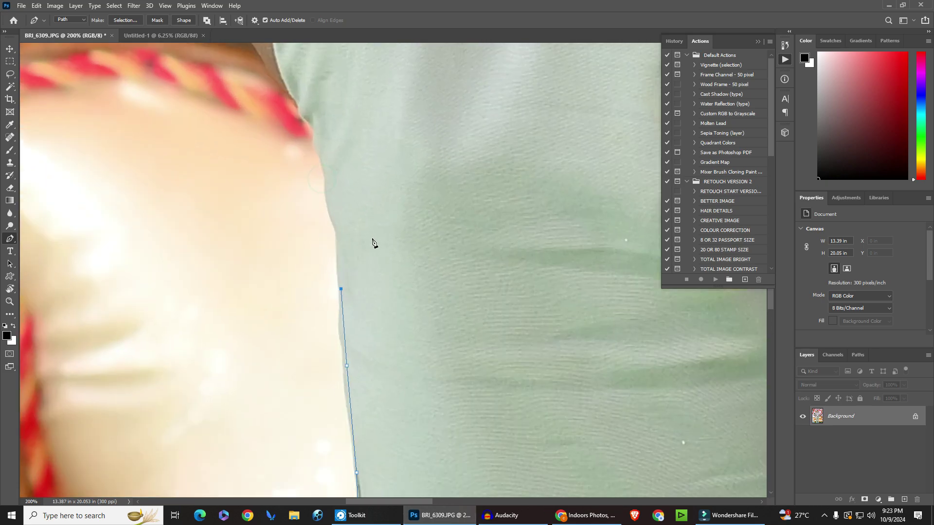
left_click_drag(336, 223, 332, 218)
Step: Trace the path up along the hand and the arm's outer edge
left_click_drag(308, 122, 403, 319)
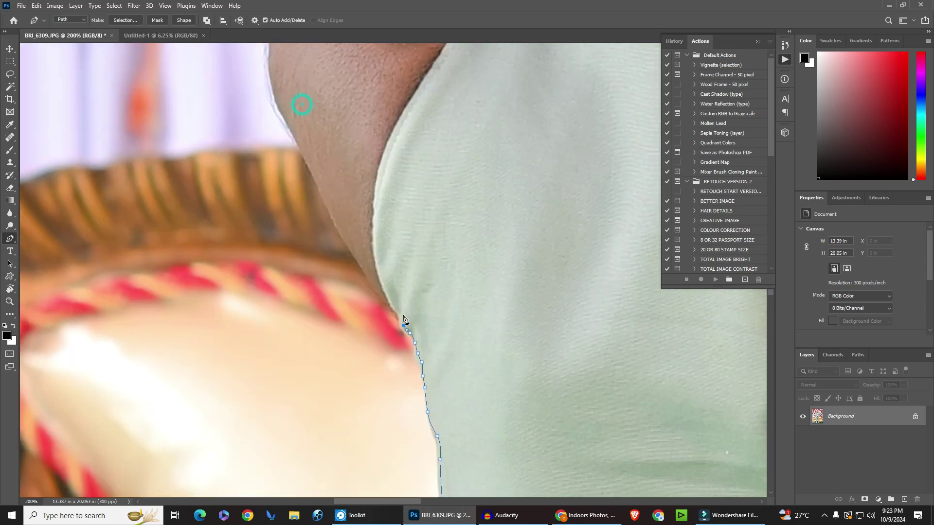
left_click_drag(335, 221, 325, 205)
left_click(294, 124)
left_click_drag(305, 139, 324, 280)
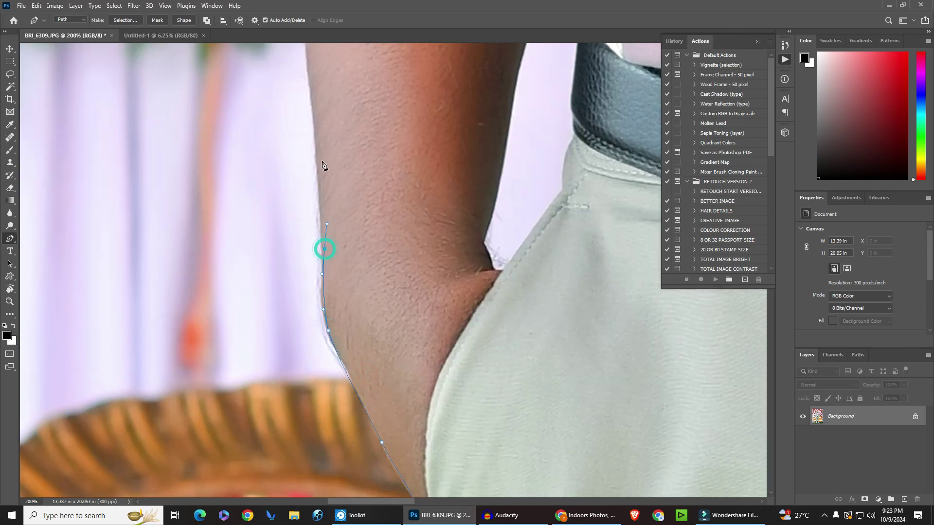
left_click(319, 156)
scroll(453, 139, "down", 2)
scroll(448, 142, "down", 1)
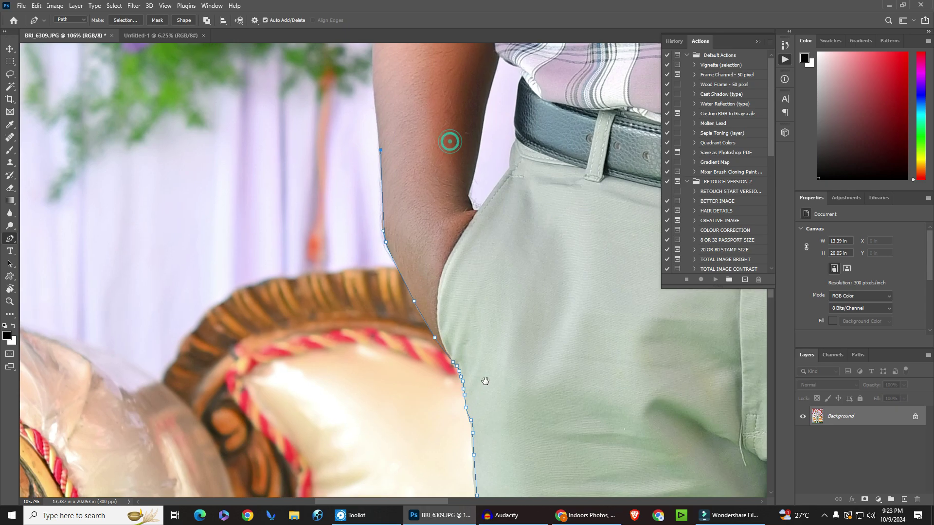
scroll(396, 294, "down", 1)
left_click(372, 239)
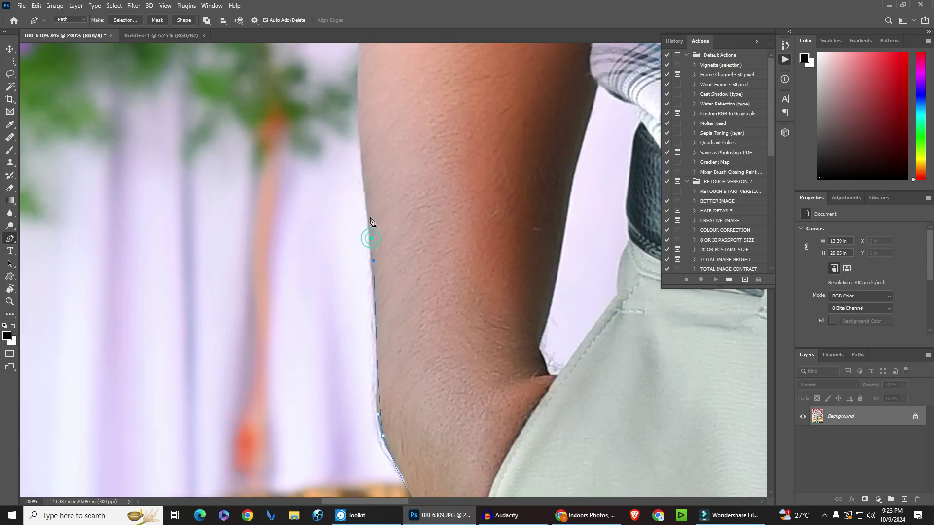
left_click(389, 89, "ctrl+alt")
scroll(396, 286, "up", 2)
left_click(396, 286)
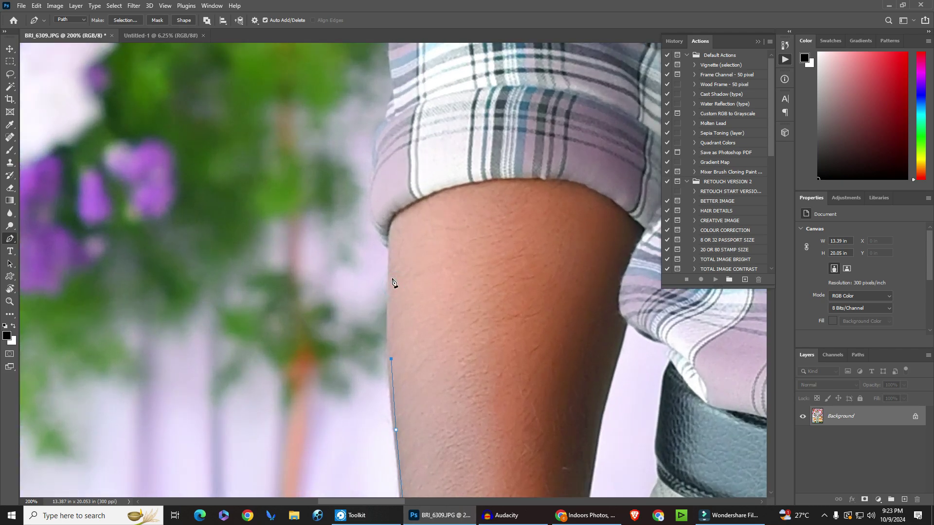
left_click(389, 241)
scroll(394, 112, "up", 5)
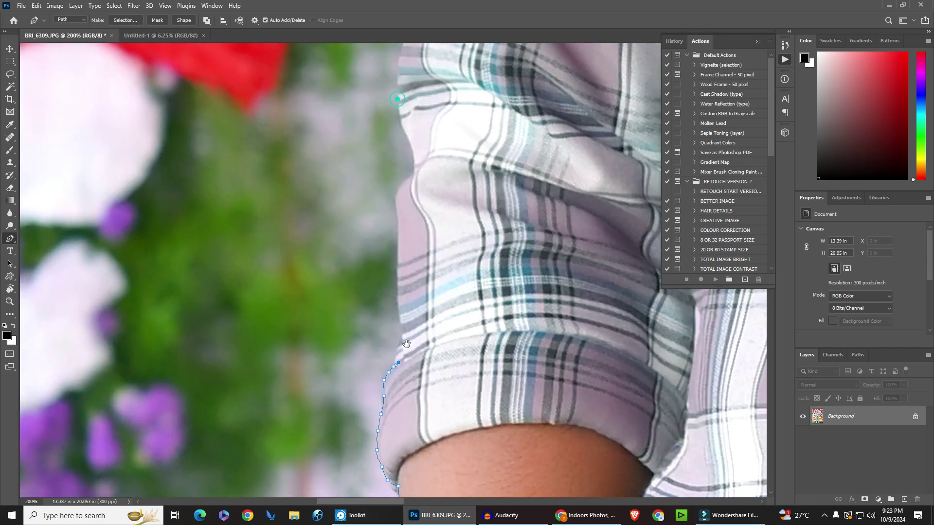
Step: Curve the path up the sleeve and shirt edge onto the shoulder
left_click(401, 328)
left_click_drag(400, 298, 399, 286)
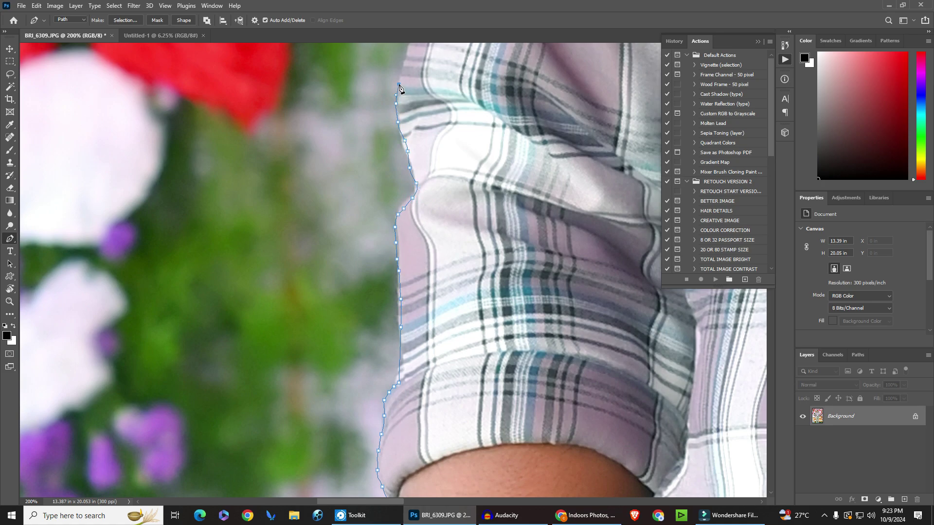
scroll(398, 88, "down", 3, "alt")
scroll(380, 195, "up", 5)
left_click_drag(354, 341, 355, 322)
left_click_drag(366, 280, 368, 264)
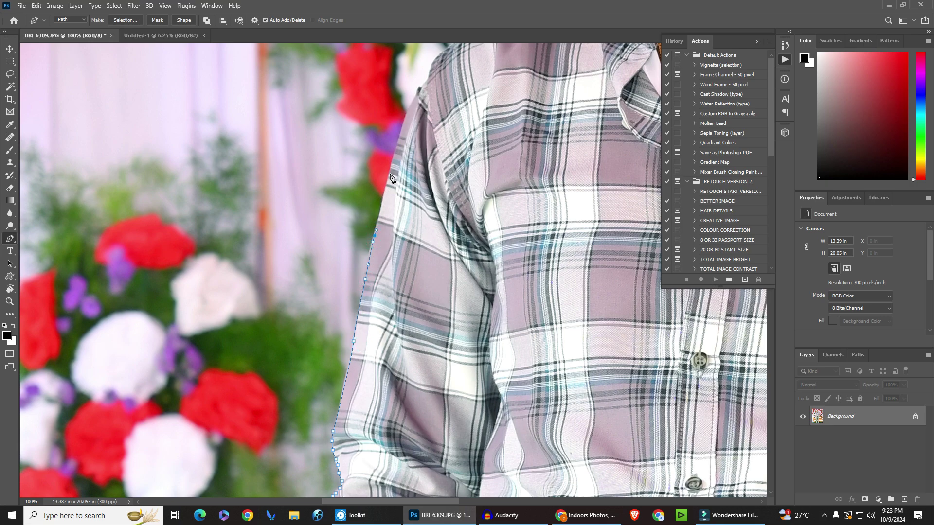
left_click_drag(395, 160, 408, 113)
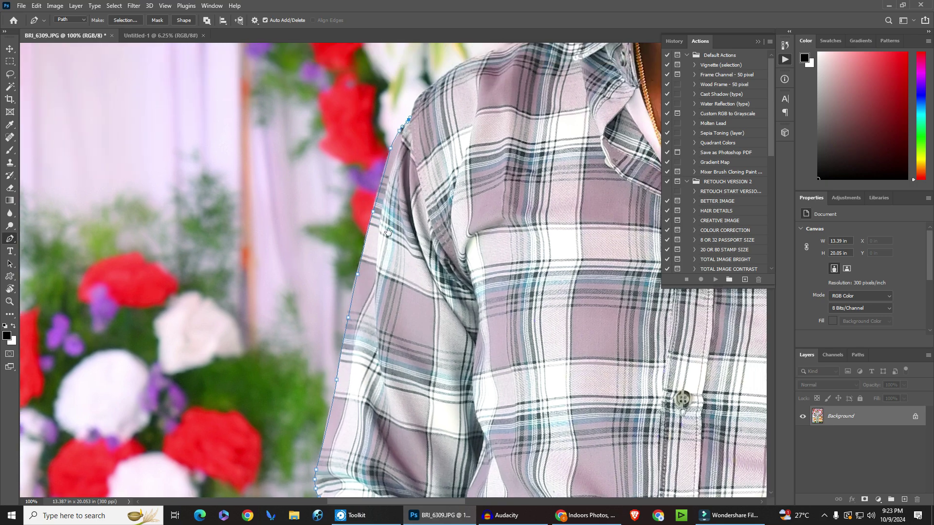
scroll(421, 88, "up", 5)
scroll(259, 370, "up", 2, "alt")
left_click_drag(256, 360, 265, 353)
mouse_move(319, 307)
left_mouse_down()
mouse_move(343, 289)
mouse_move(460, 246)
left_mouse_up()
Step: Curve the path across the shoulder, up the collar and along the jawline
mouse_move(518, 216)
left_mouse_down()
mouse_move(560, 192)
mouse_move(593, 190)
mouse_move(357, 361)
left_mouse_up()
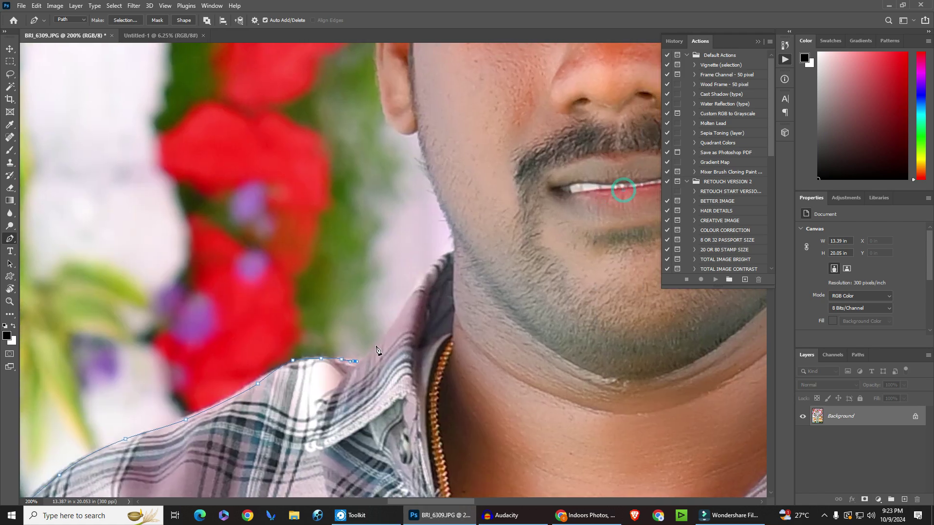
left_click_drag(392, 332, 404, 315)
left_click_drag(449, 256, 455, 257)
left_click(453, 231)
left_click_drag(417, 129, 406, 85)
Step: Trace over the ear, removing the anchor's outgoing handle to break the curve
left_click(446, 133, "alt")
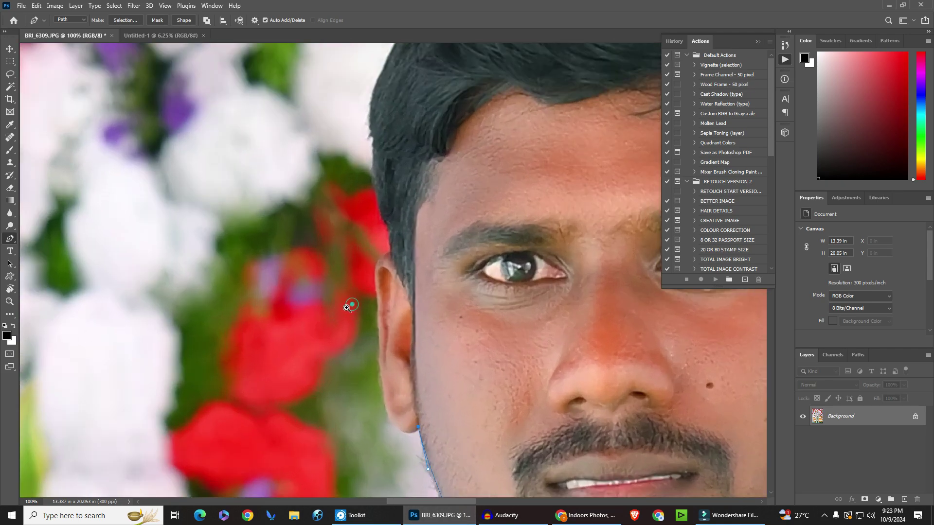
left_click_drag(387, 396, 384, 355)
left_click(388, 407, "alt")
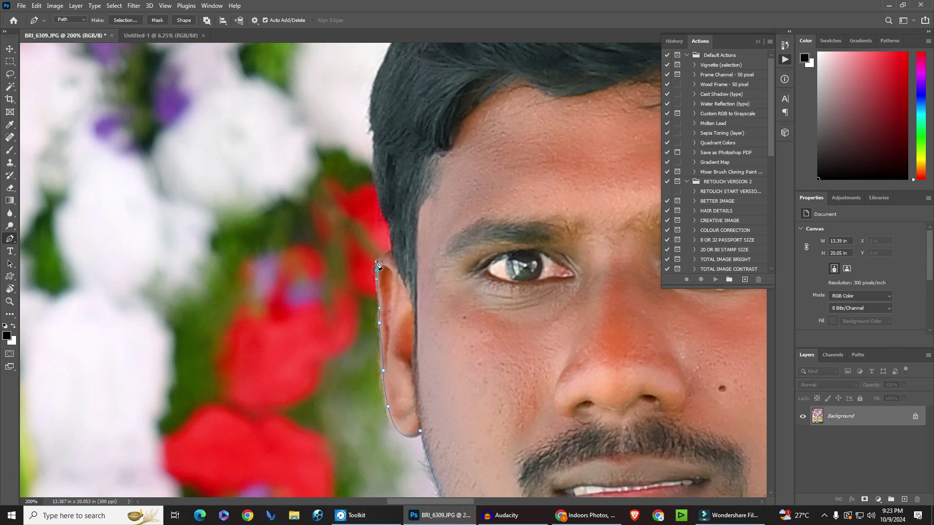
left_click_drag(376, 270, 402, 257)
scroll(427, 366, "down", 3)
Step: Place anchors along the hairline and across the crown of the hair
scroll(427, 365, "up", 2)
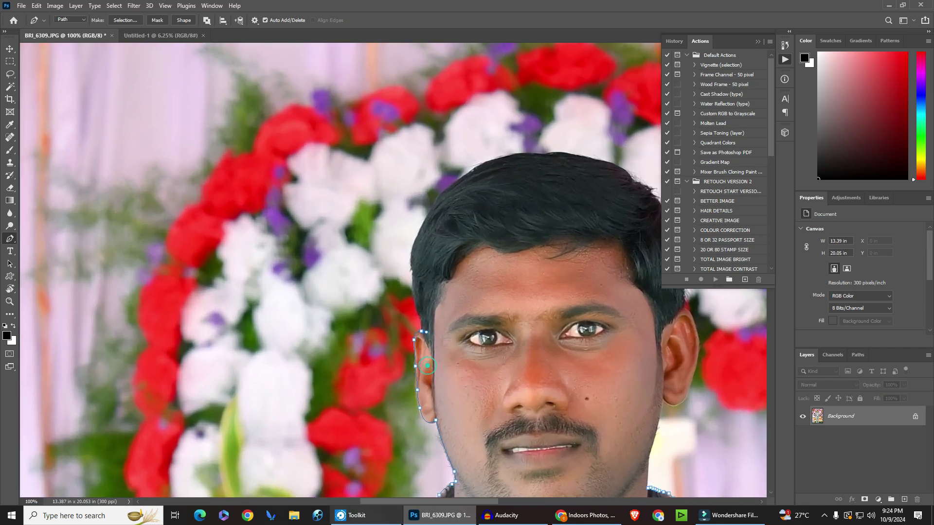
left_click(403, 212)
scroll(394, 219, "right", 5)
scroll(394, 219, "up", 2)
left_click(286, 218)
left_click(303, 202)
left_click(330, 194)
left_click(363, 188)
left_click(416, 175)
left_click(452, 180)
Step: Continue the path down the right side of the hair to the ear
left_click(484, 187)
left_click(519, 205)
left_click(540, 220)
left_click(557, 259)
left_click(563, 289)
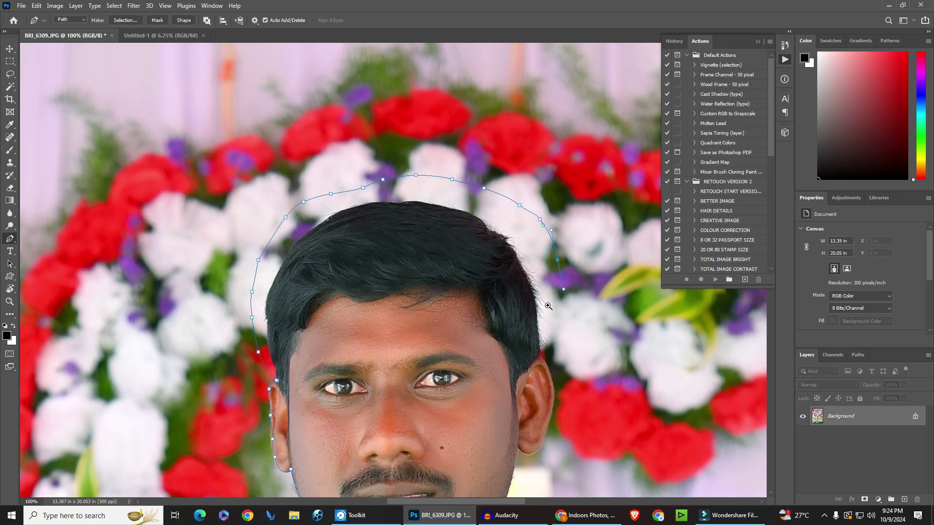
left_click(548, 306, "ctrl")
left_click(550, 344)
left_click(547, 390)
left_click(532, 412)
Step: Curve the path around the right ear's edge and earlobe, then down the jaw
scroll(541, 448, "down", 3)
mouse_move(541, 448)
left_mouse_down()
mouse_move(513, 329)
mouse_move(520, 323)
left_mouse_up()
left_click(518, 333, "ctrl")
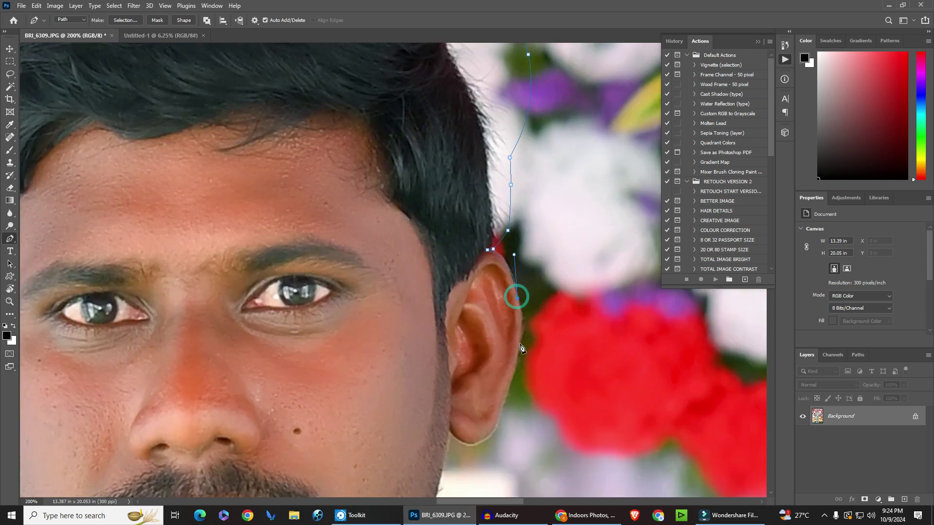
left_click_drag(519, 346, 515, 364)
left_click_drag(447, 429, 424, 406)
scroll(446, 457, "down", 2)
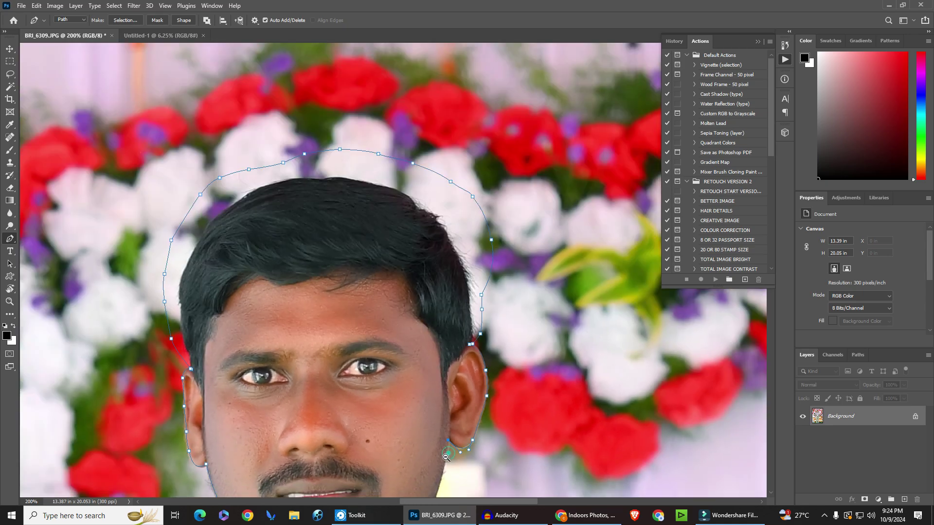
scroll(446, 457, "down", 2)
scroll(453, 389, "up", 1)
scroll(457, 364, "up", 1)
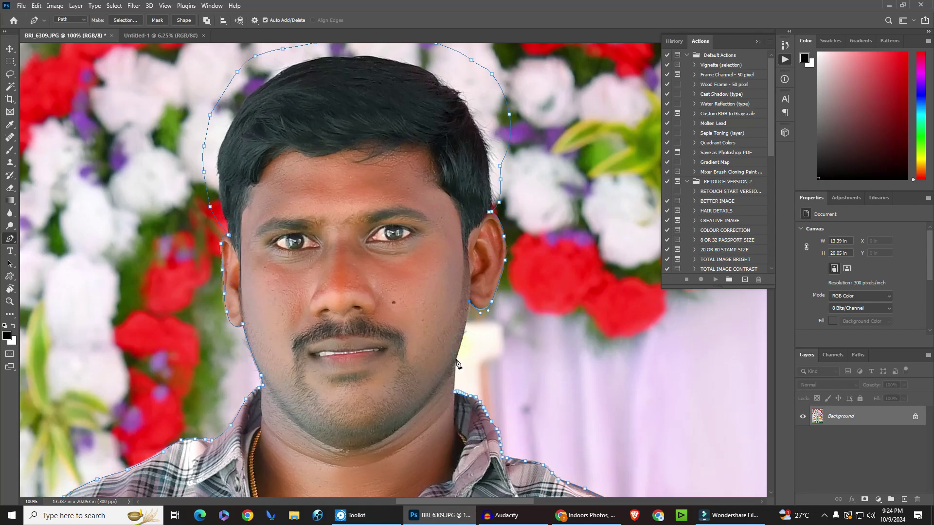
left_click_drag(456, 360, 457, 374)
Step: Close the path at its starting anchor and zoom out to review the outline
left_click(454, 389)
scroll(484, 359, "down", 1)
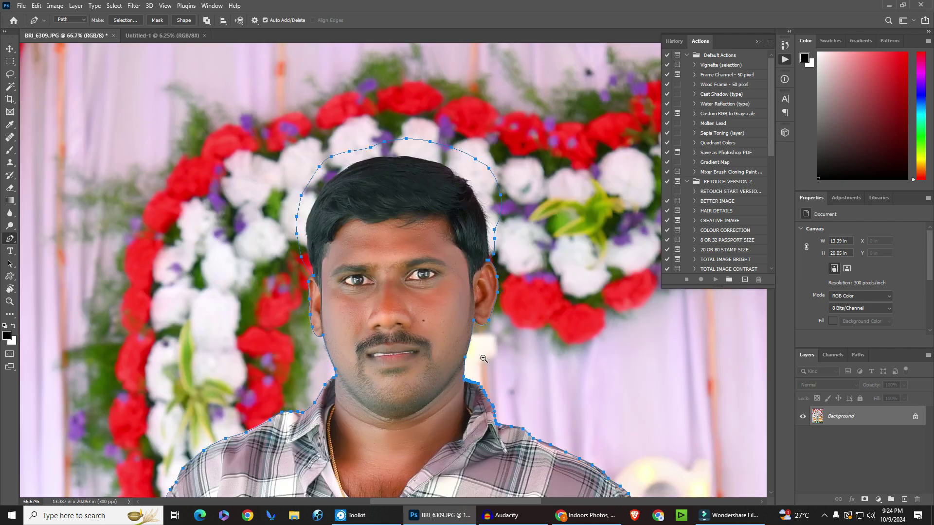
scroll(481, 357, "down", 1)
scroll(481, 357, "down", 2)
scroll(434, 286, "up", 1)
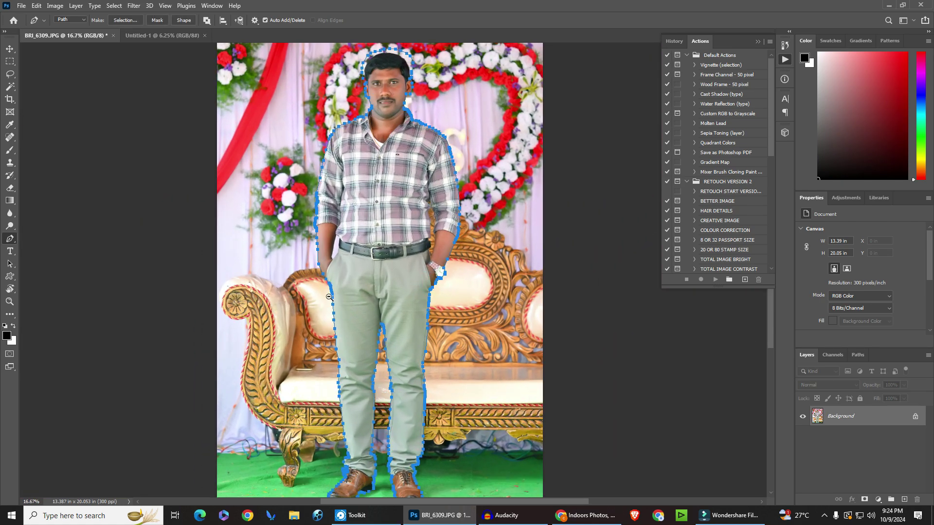
scroll(386, 346, "down", 1)
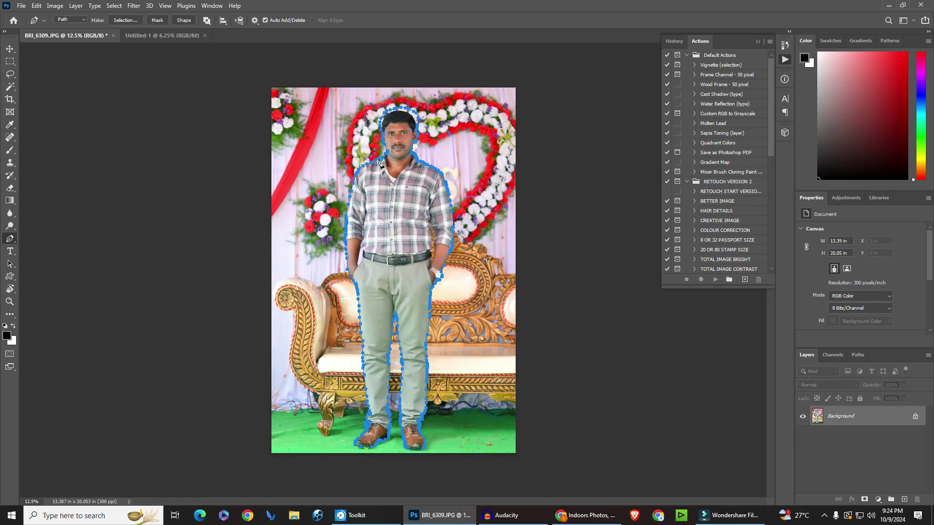
Step: Select the path and zoom in on the neck to edit its anchors
left_click(379, 162)
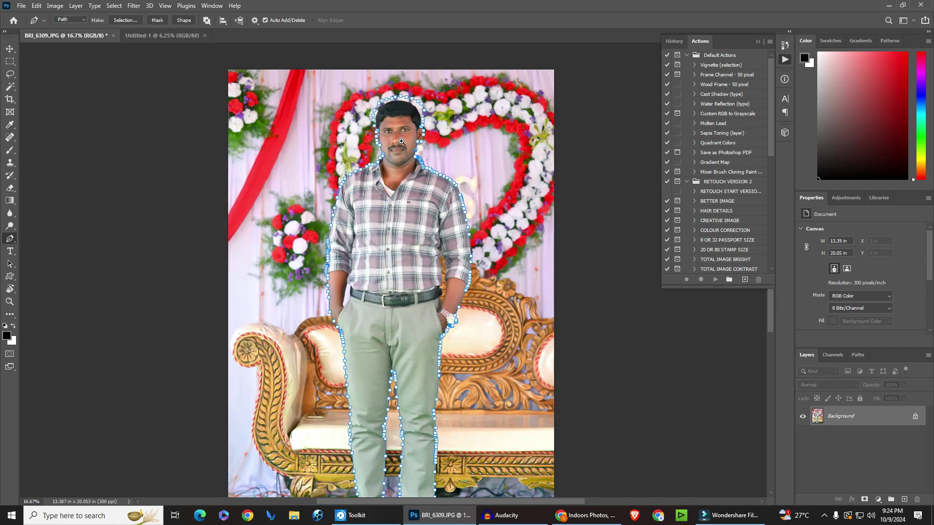
scroll(481, 165, "up", 5)
scroll(494, 195, "up", 1)
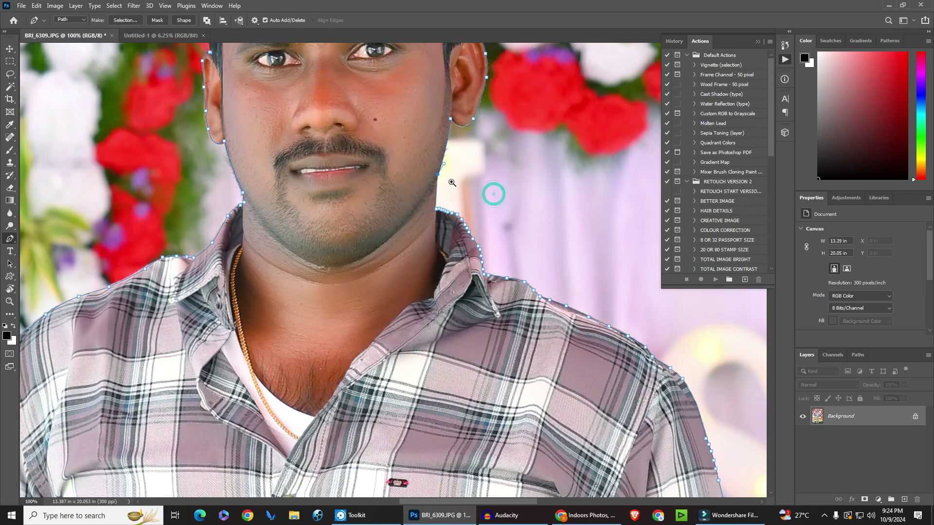
scroll(438, 215, "up", 1)
scroll(446, 175, "up", 1)
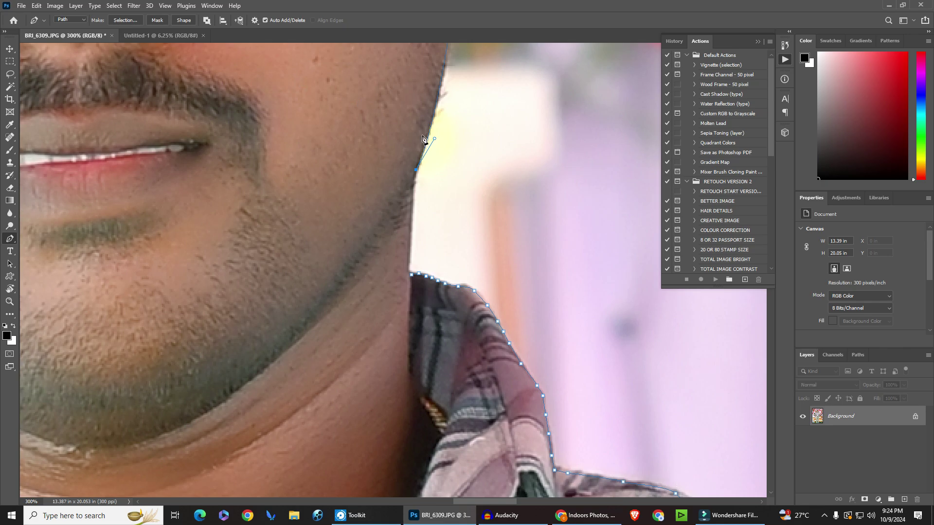
Step: Add anchors down the side of the neck to the collar, close the path, and zoom out
scroll(419, 189, "up", 1)
left_click(411, 205)
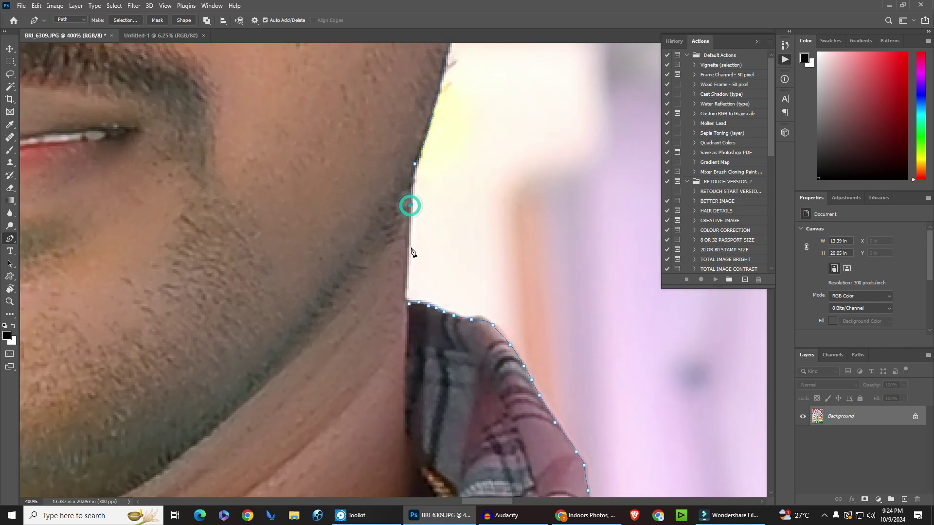
left_click(407, 265)
left_click(403, 294)
left_click(408, 305)
left_click(374, 256, "alt")
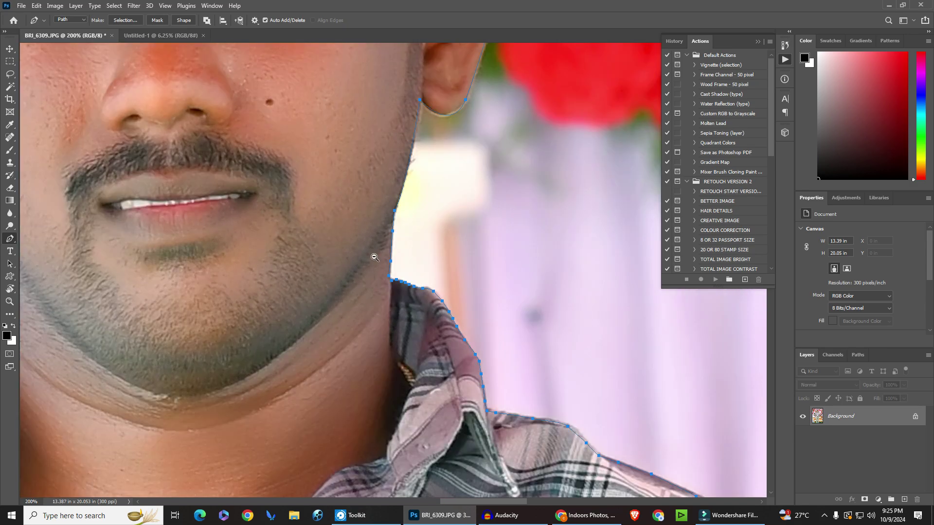
left_click(374, 261, "alt")
left_click(369, 276, "alt")
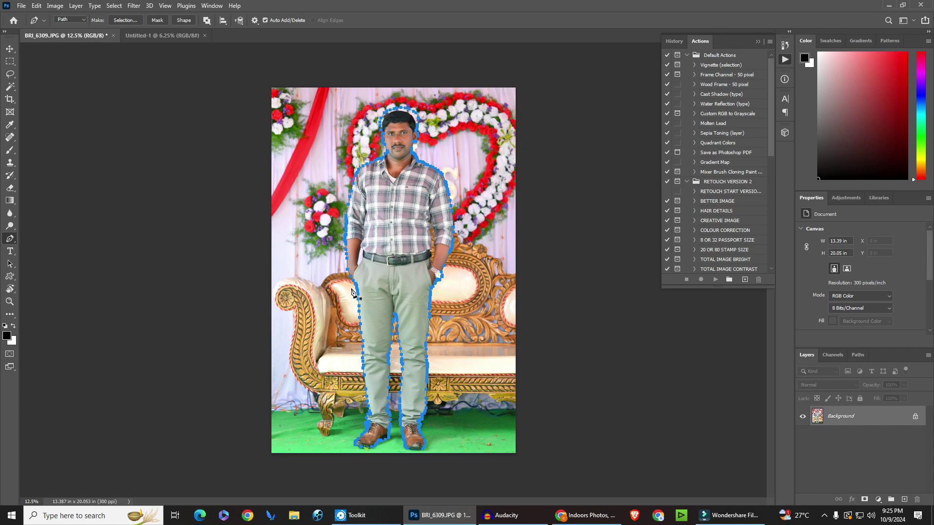
Step: Load the traced path around the man as an active selection
key("ctrl+Return")
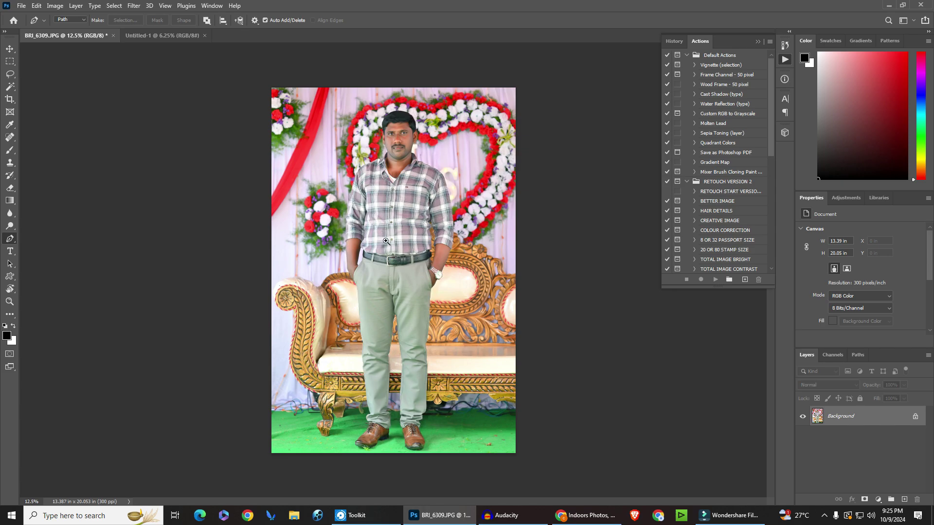
scroll(393, 242, "up", 3)
scroll(394, 242, "down", 1)
scroll(414, 228, "down", 1)
key("v")
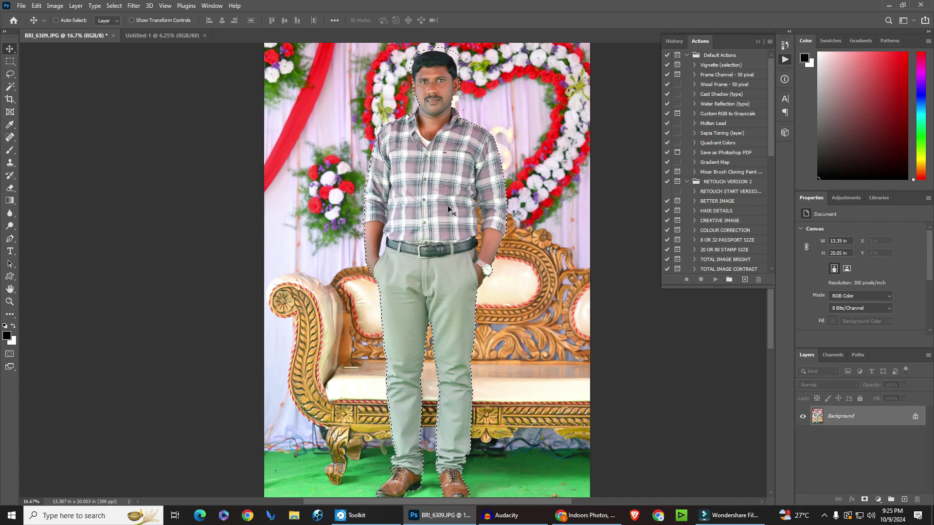
Step: Apply a small feather radius to the man's selection and copy him to a new layer
key("shift+F6")
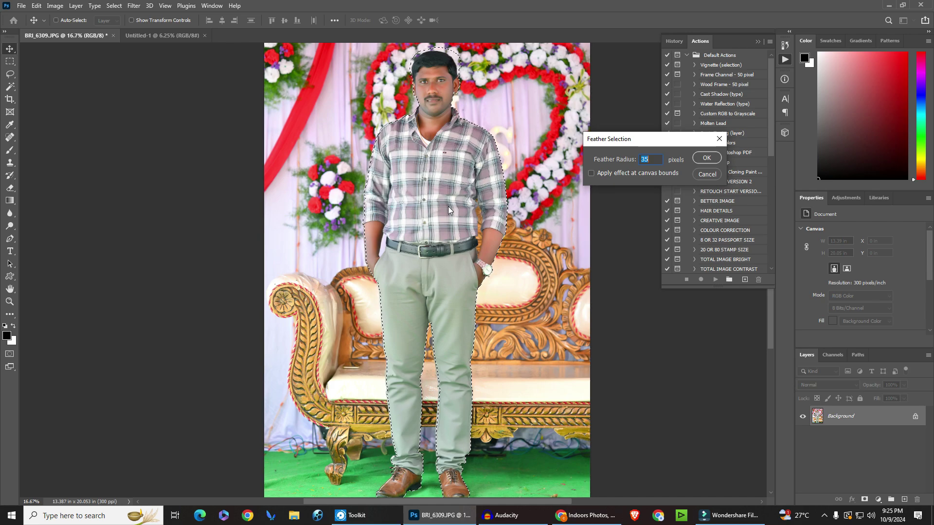
type("2")
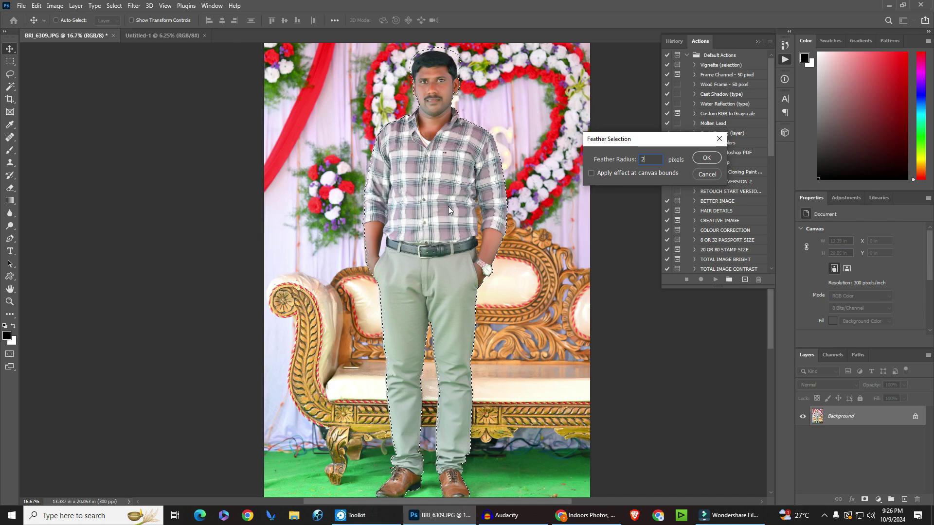
type("11")
key("Return")
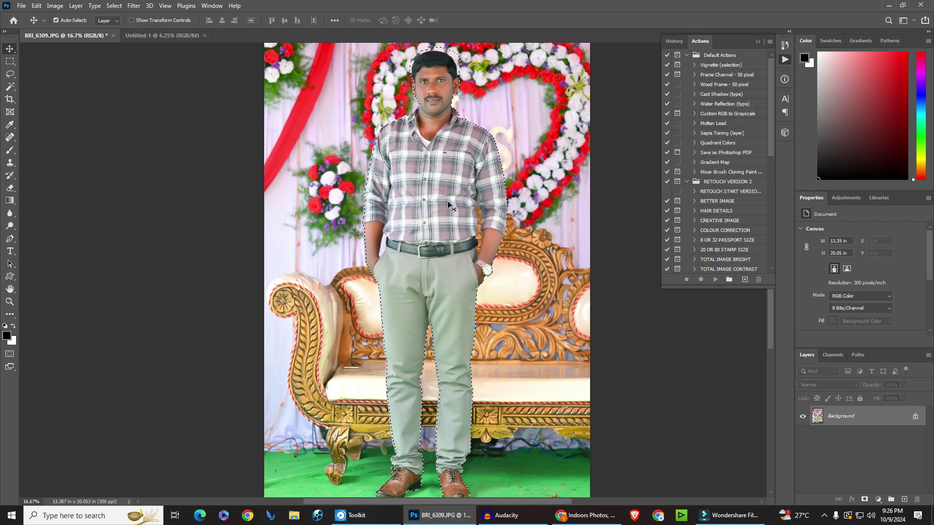
key("ctrl+j")
key("ctrl+minus")
key("ctrl+minus")
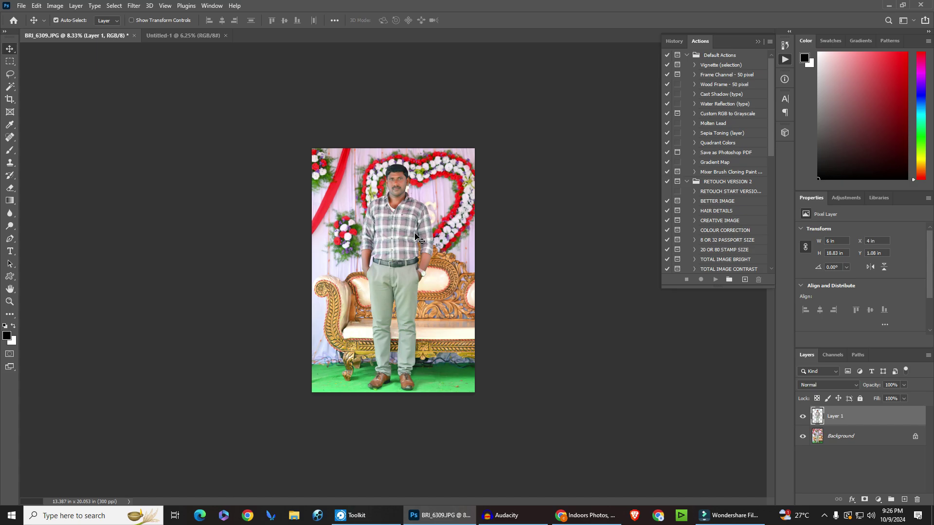
Step: Undo the copy, reapply the feather, and copy the man onto his own Layer 1
key("ctrl+z")
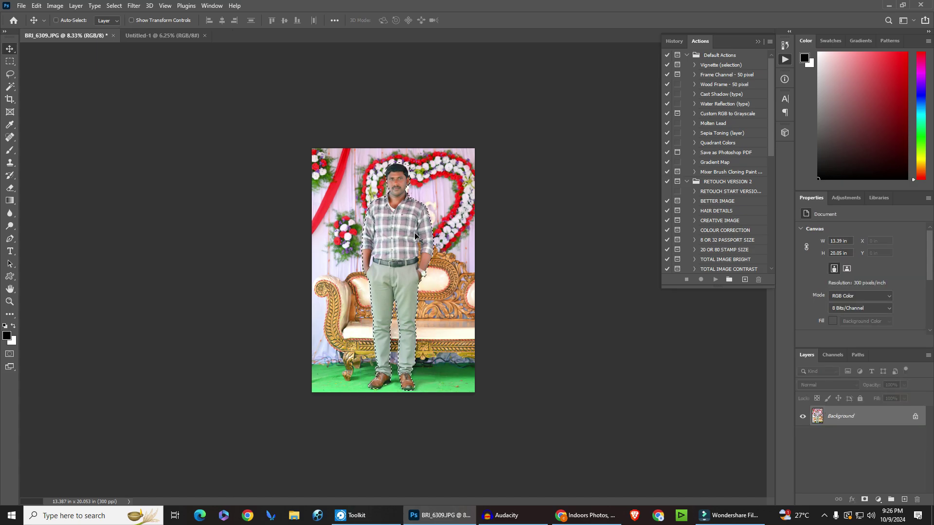
key("shift+F6")
key("Return")
key("ctrl+plus")
key("ctrl+plus")
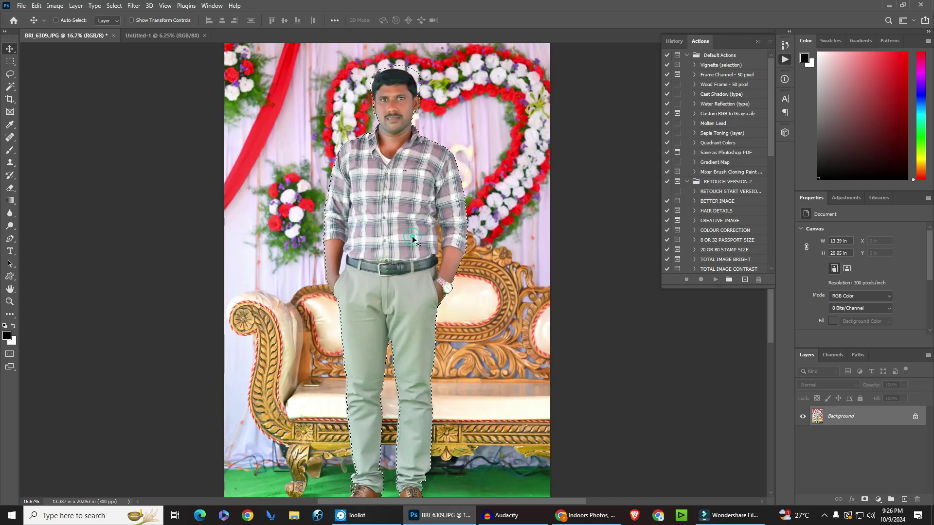
key("ctrl+minus")
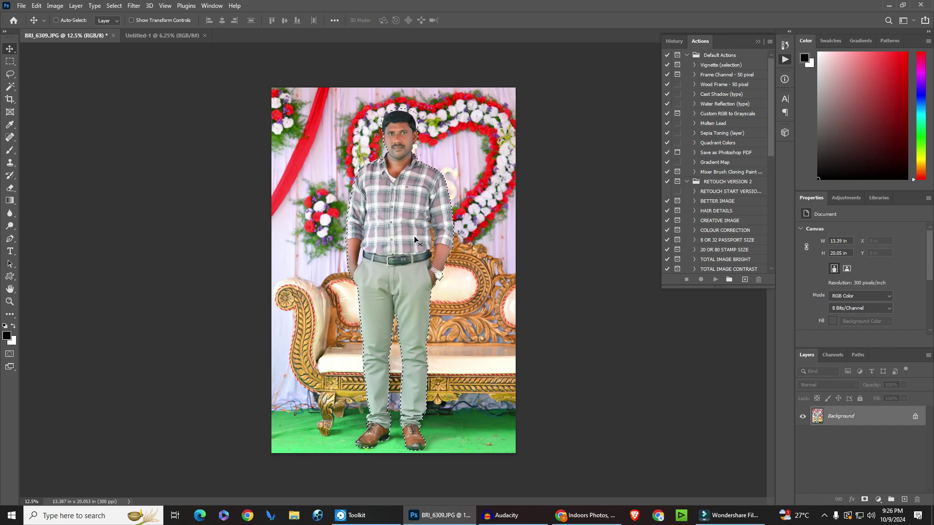
key("ctrl")
key("ctrl+j")
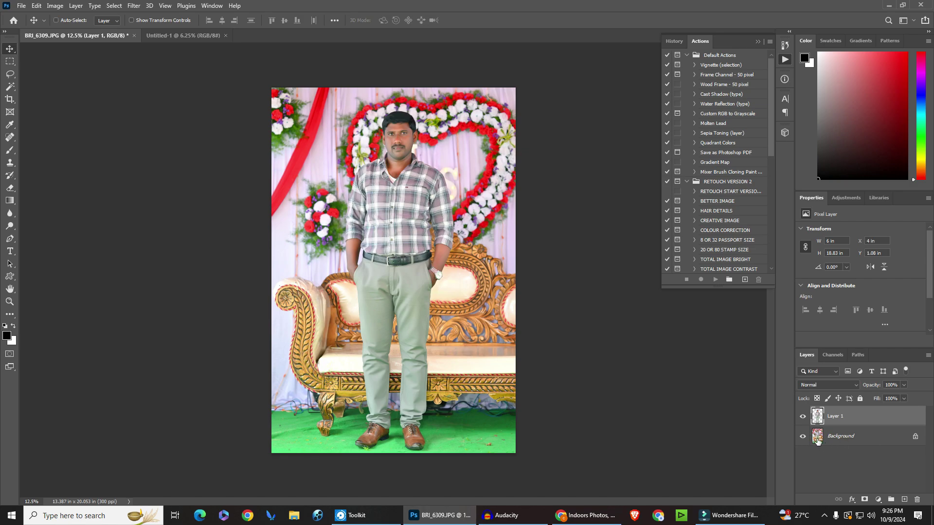
Step: Hide and reshow the Background layer to check the cut-out, then switch to Untitled-1
left_click(803, 436)
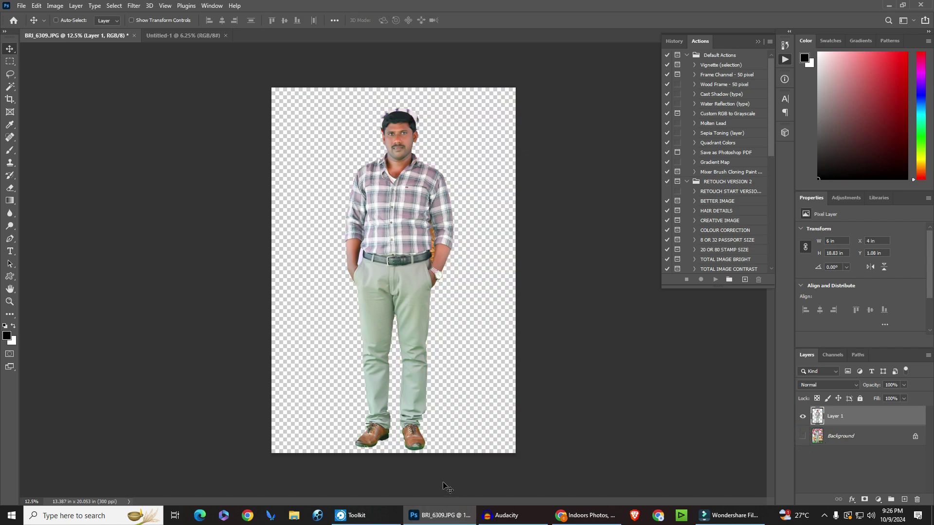
left_click(803, 437)
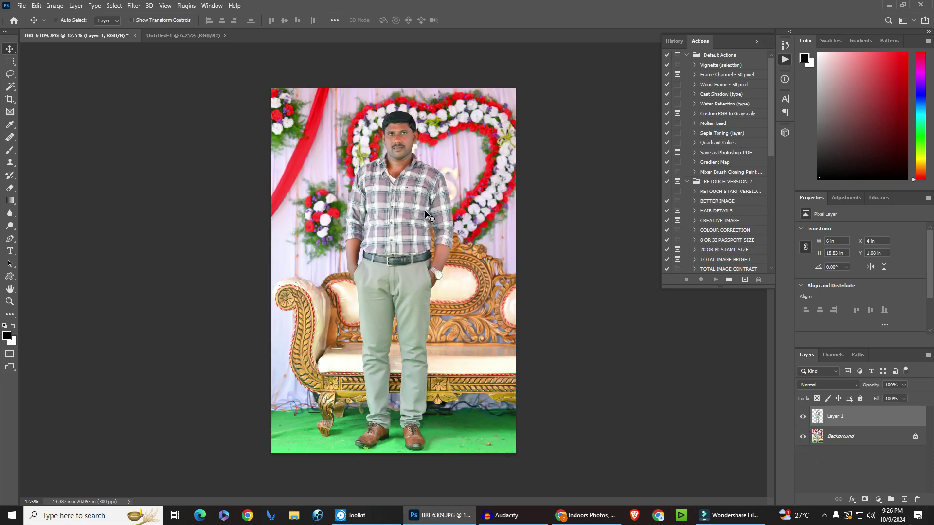
left_click(175, 39)
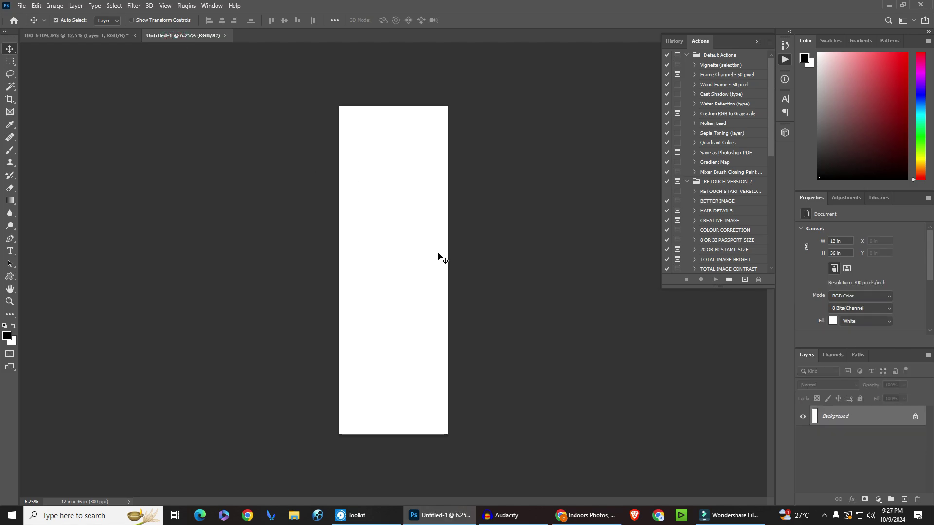
Step: Close Untitled-1 and create a new white 36 × 12 inch document in inches
key("ctrl+w")
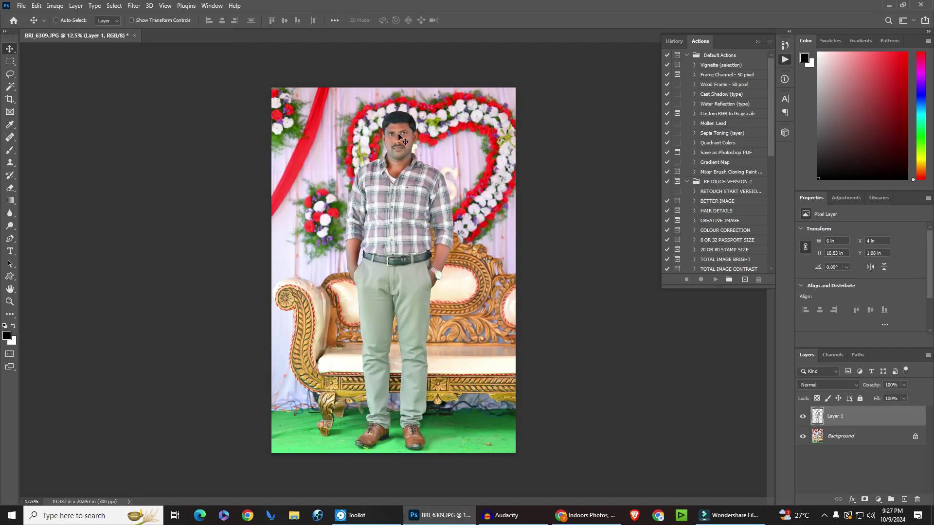
key("ctrl+n")
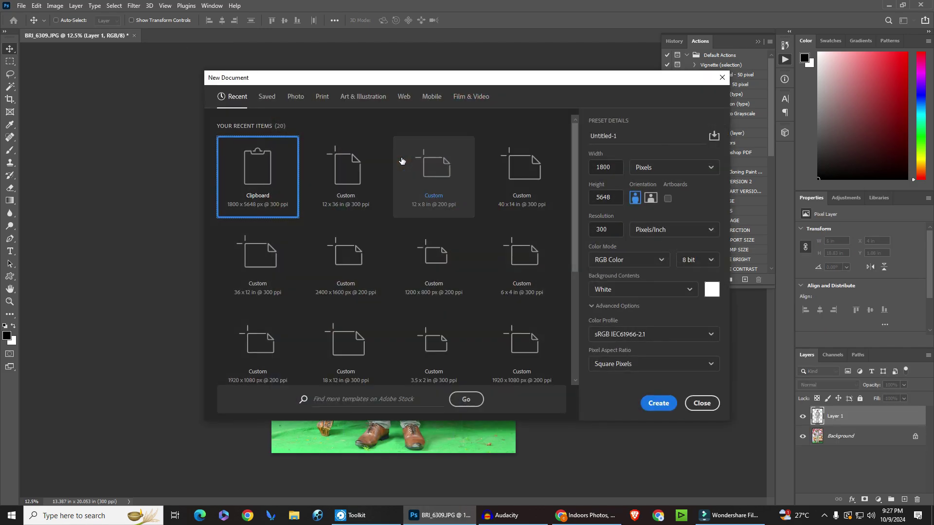
left_click(652, 168)
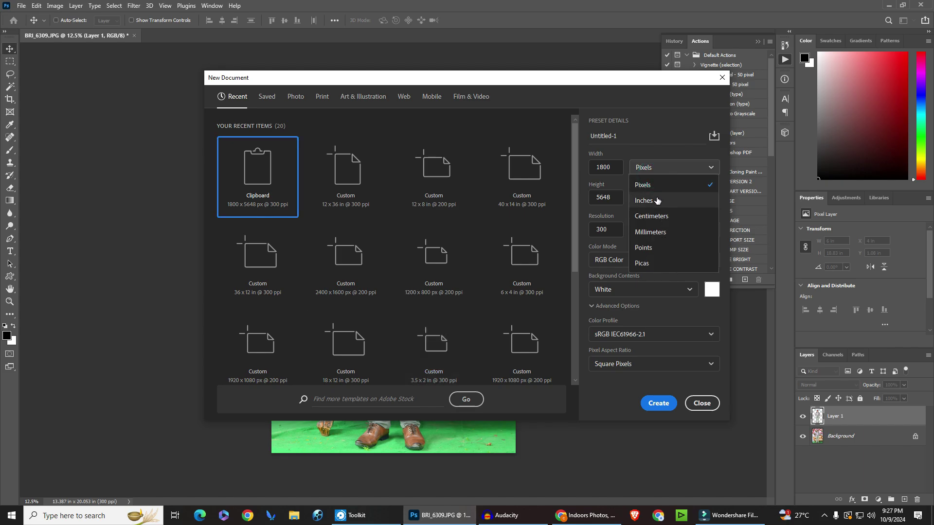
left_click(657, 200)
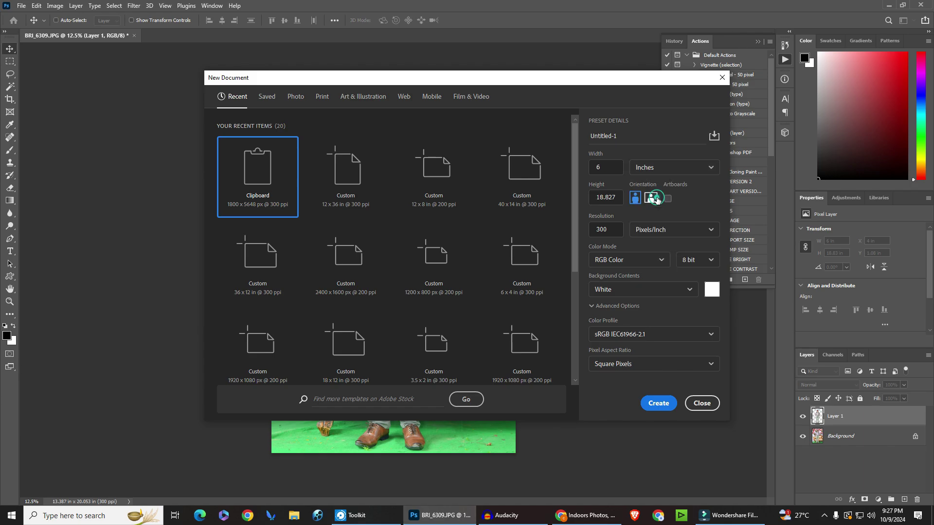
double_click(608, 168)
type("6")
double_click(614, 196)
type("12")
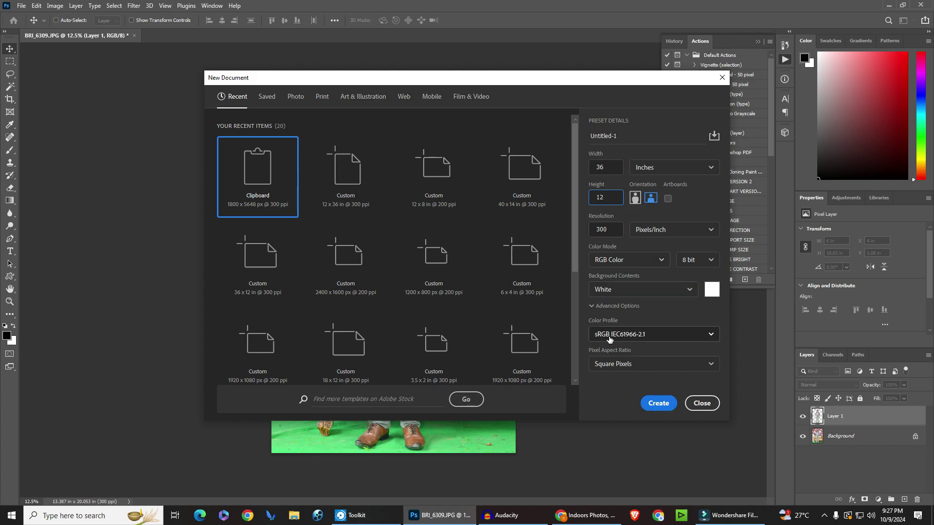
left_click(658, 403)
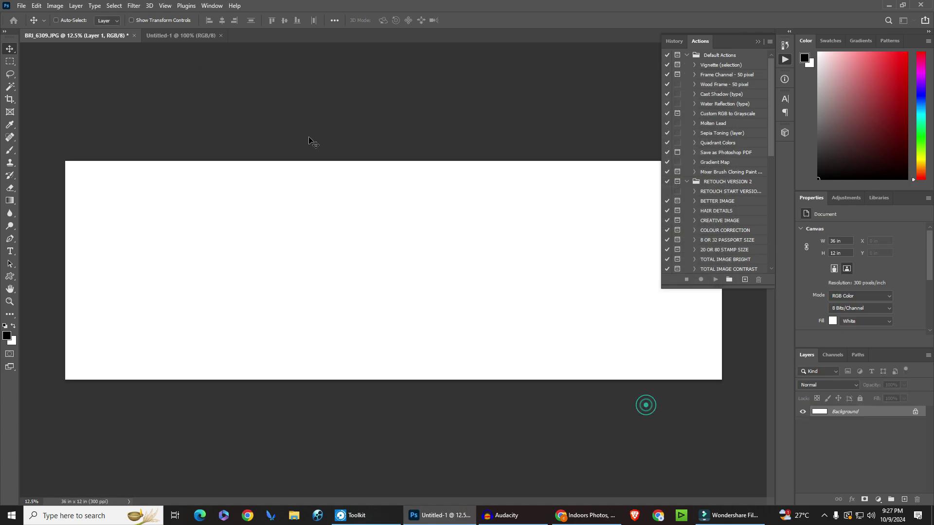
Step: Rotate the new canvas 90° clockwise into a 12 × 36 inch portrait
left_click(331, 230, "ctrl+alt")
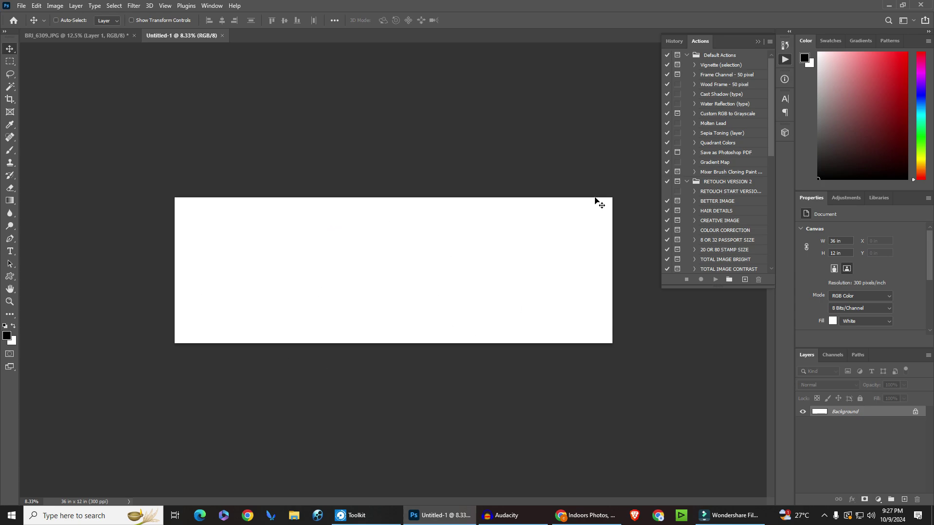
left_click(55, 6)
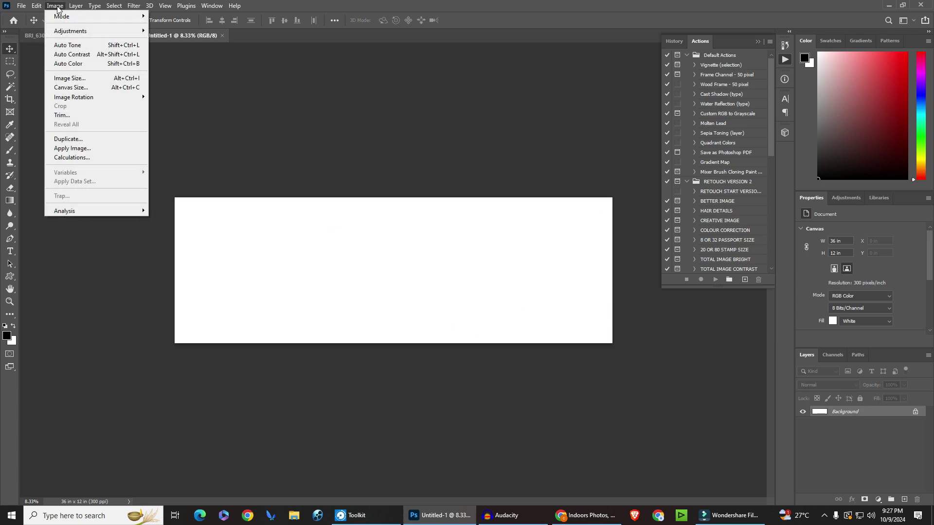
left_click(93, 95)
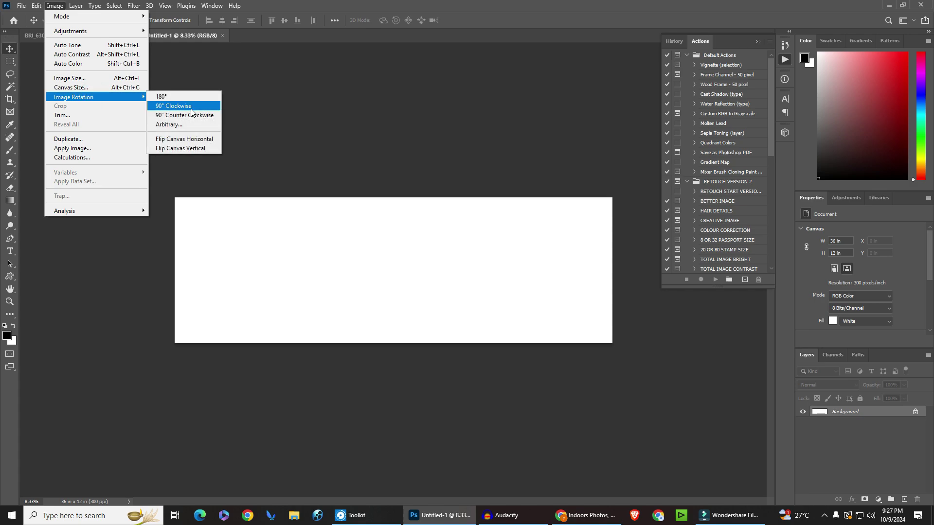
left_click(190, 107)
left_click(444, 229, "alt")
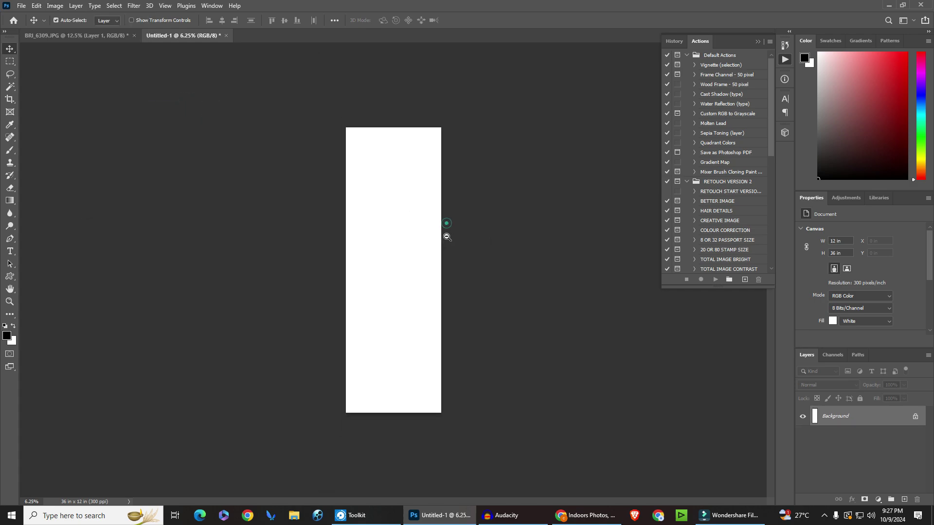
Step: Paste the cut-out man onto the canvas and start enlarging him with Free Transform
key("ctrl")
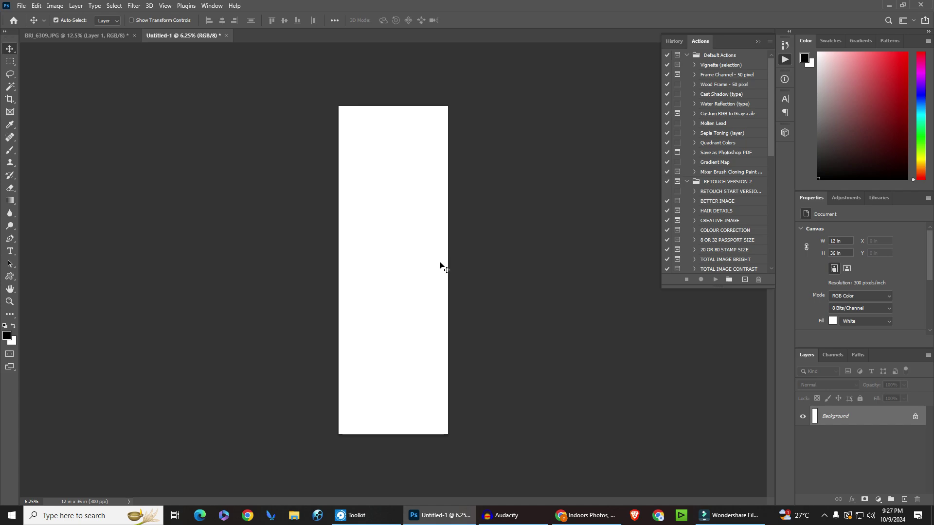
key("ctrl+v")
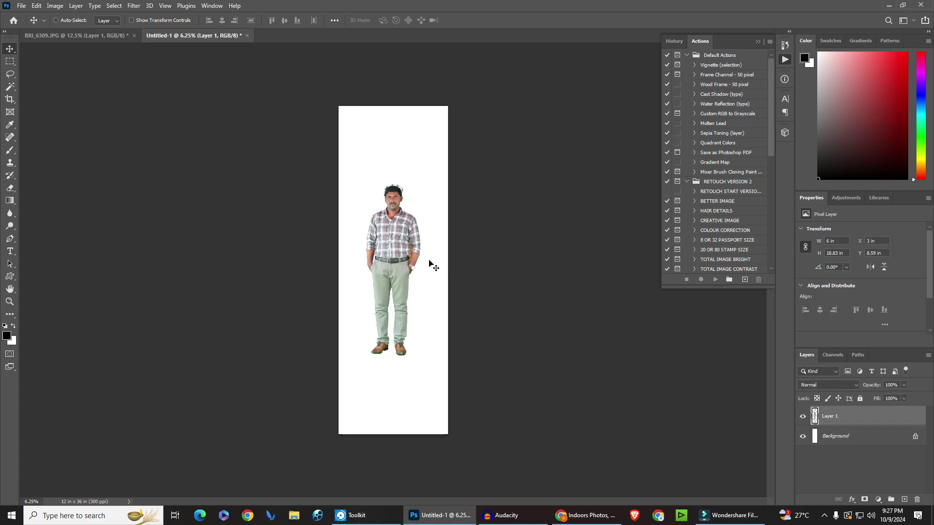
key("ctrl")
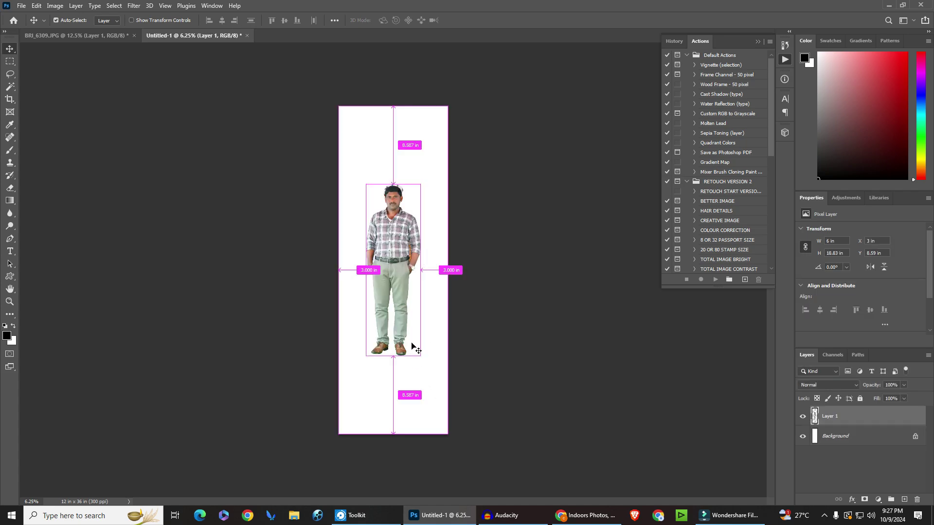
key("ctrl+t")
left_click_drag(394, 189, 393, 113)
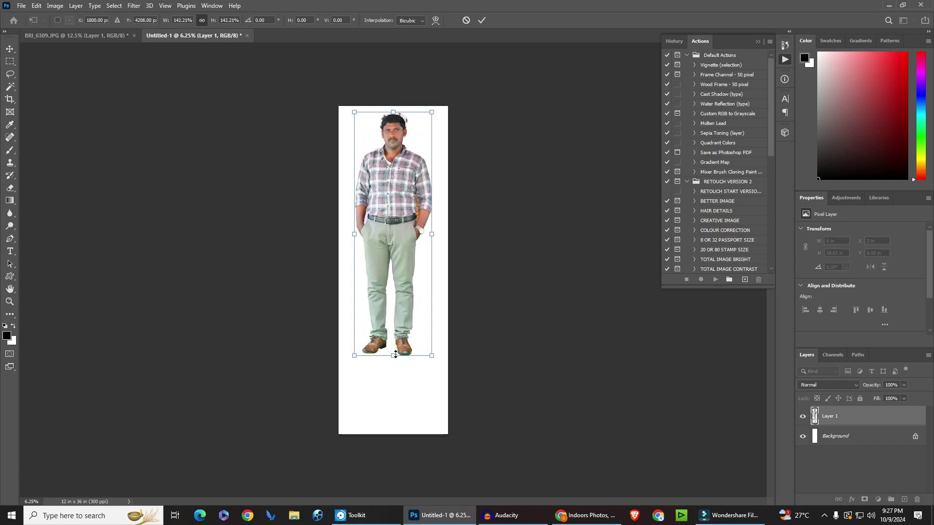
Step: Scale the man to about 179% to fill the canvas height, commit, and nudge him up
left_click_drag(395, 355, 393, 423)
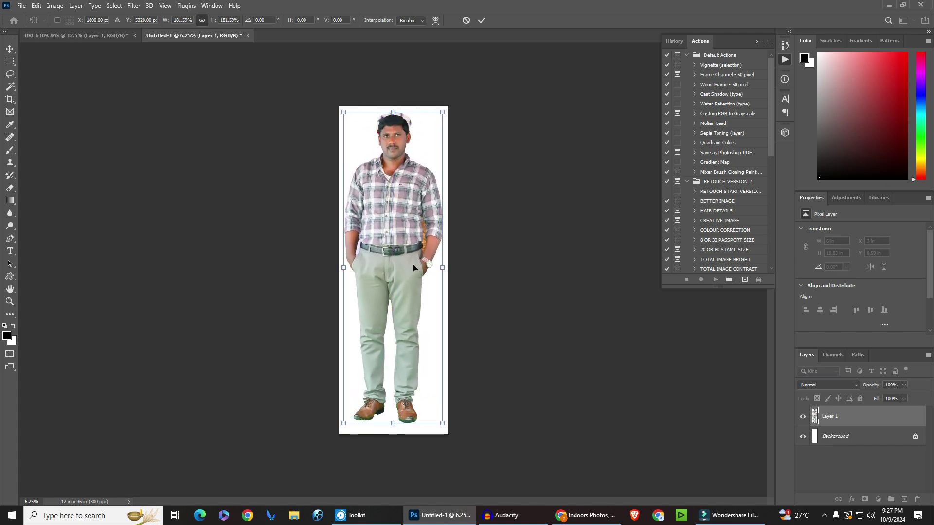
left_click_drag(413, 267, 412, 273)
left_click_drag(439, 124, 439, 127)
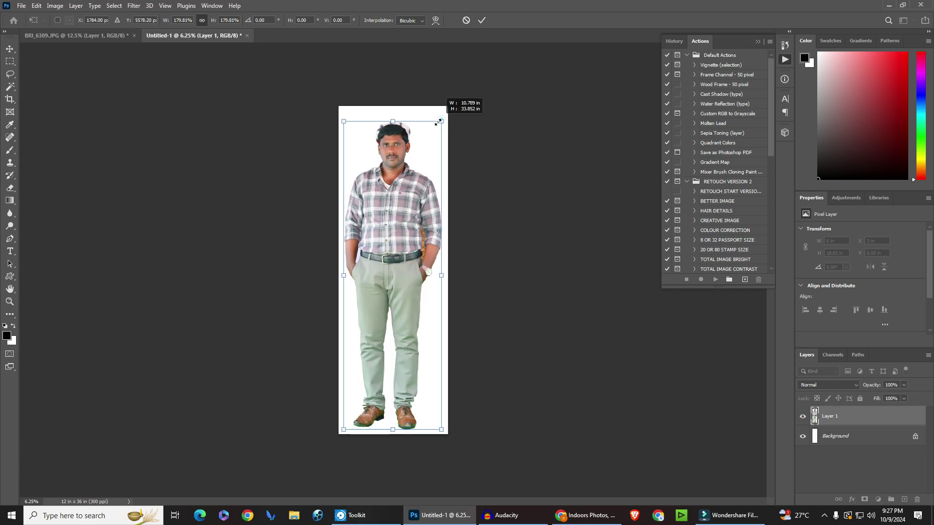
key("Return")
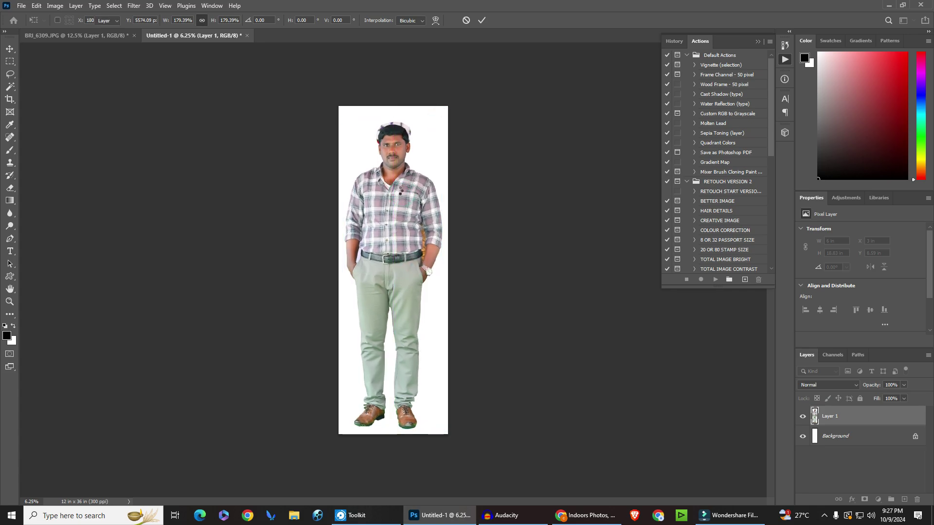
key("shift+Up")
key("shift+Up")
key("shift+Up")
key("shift+Up")
key("shift+Up")
key("shift+Up")
key("shift+Up")
key("shift+Up")
key("shift+Up")
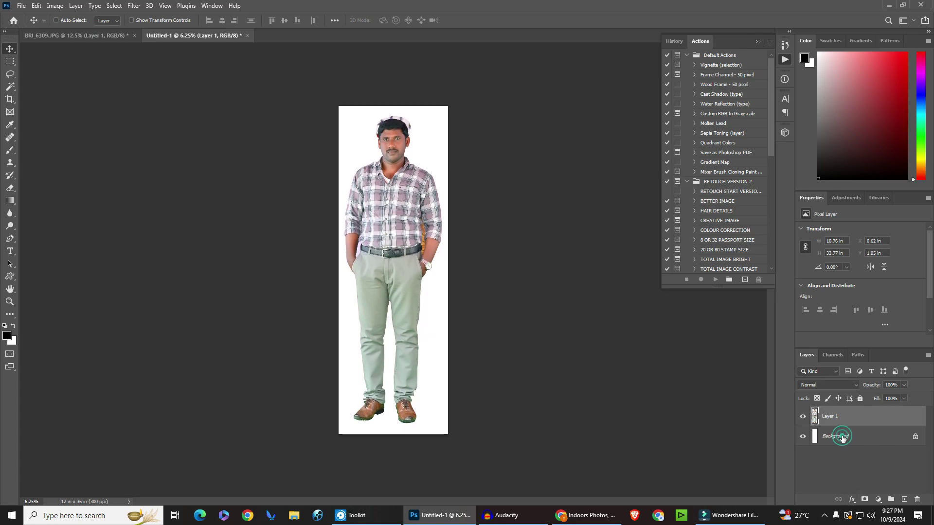
Step: Fill the Background layer with a pink-to-purple gradient behind the man
left_click(842, 436)
left_click(9, 201)
mouse_move(366, 121)
left_mouse_down()
mouse_move(384, 446)
mouse_move(373, 77)
left_mouse_up()
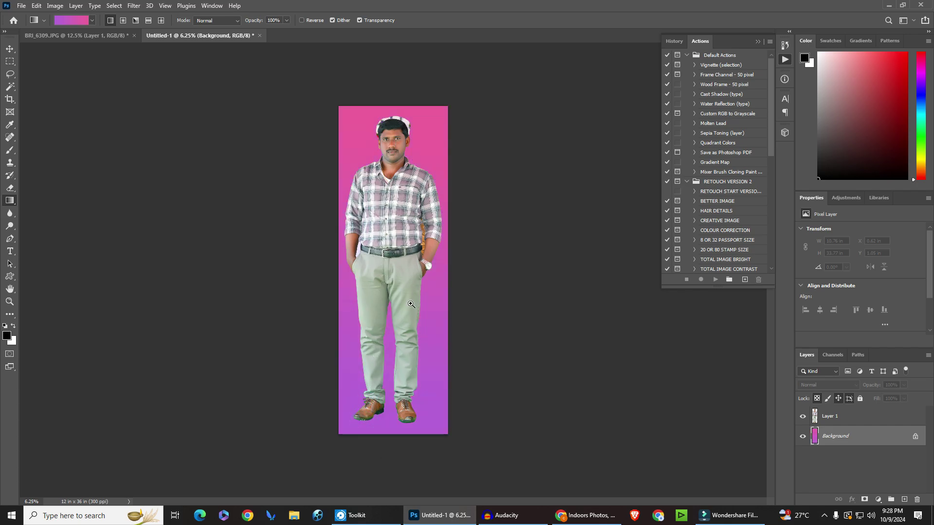
left_click_drag(411, 304, 424, 299)
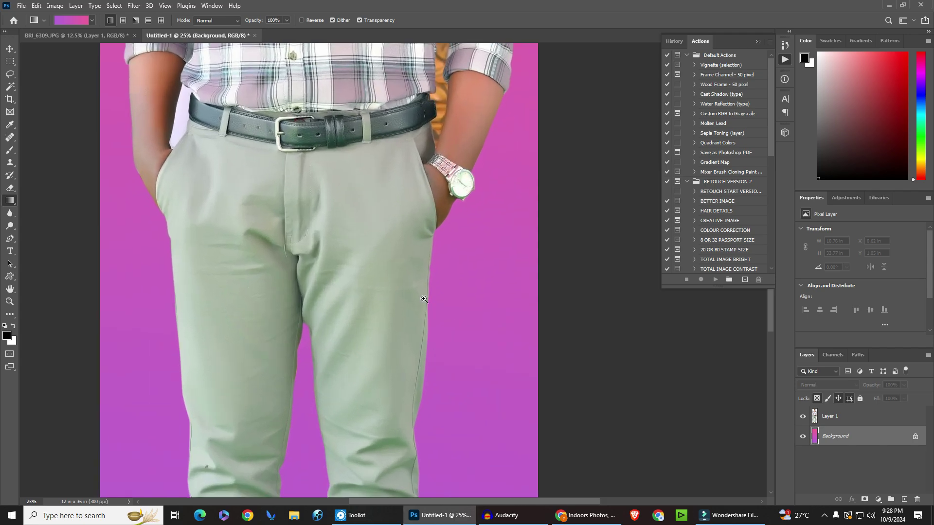
Step: Zoom to 66.7% on the gap beside the arm and make Layer 1 active
left_click(424, 299)
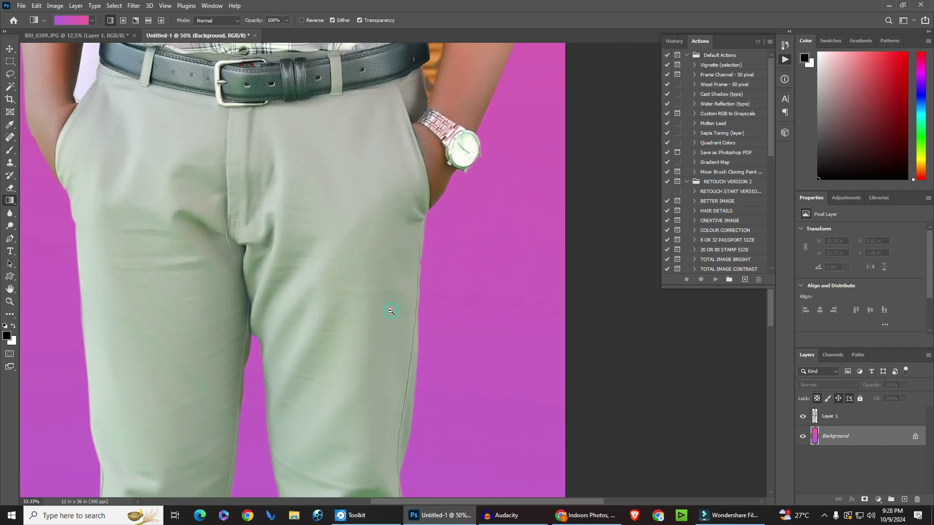
left_click(392, 312, "alt")
left_click(348, 340, "alt")
left_click(333, 205)
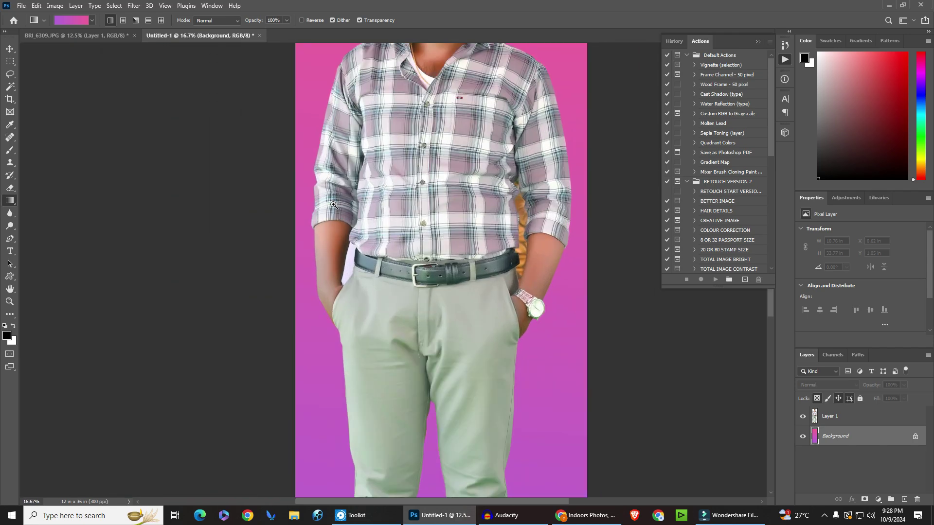
left_click(336, 313)
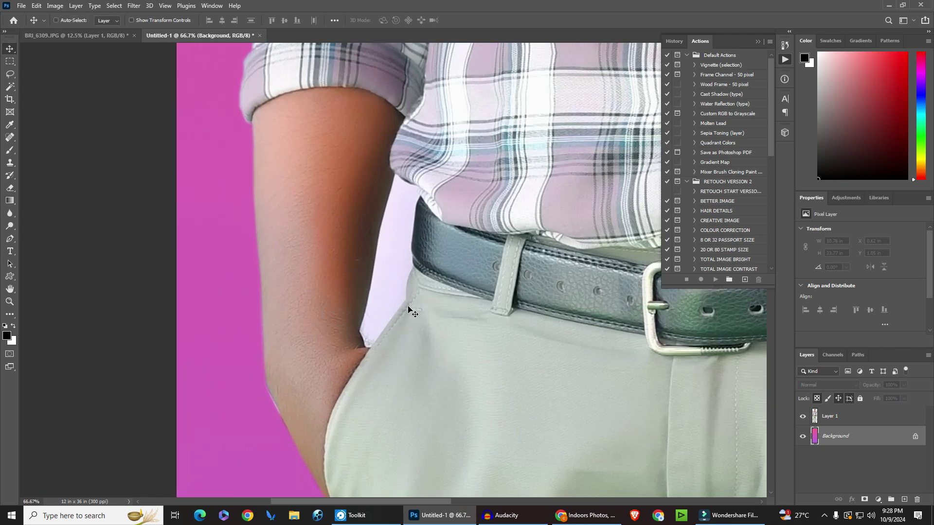
left_click(856, 419)
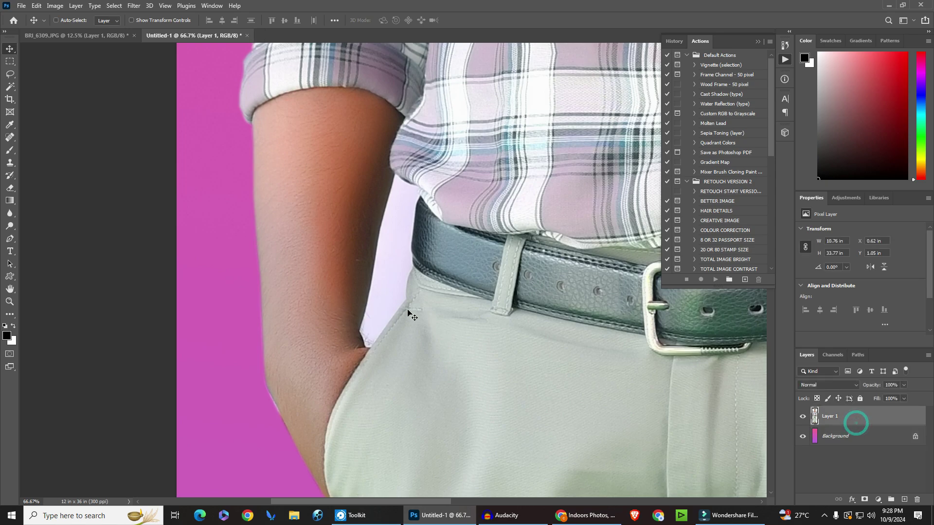
key("w")
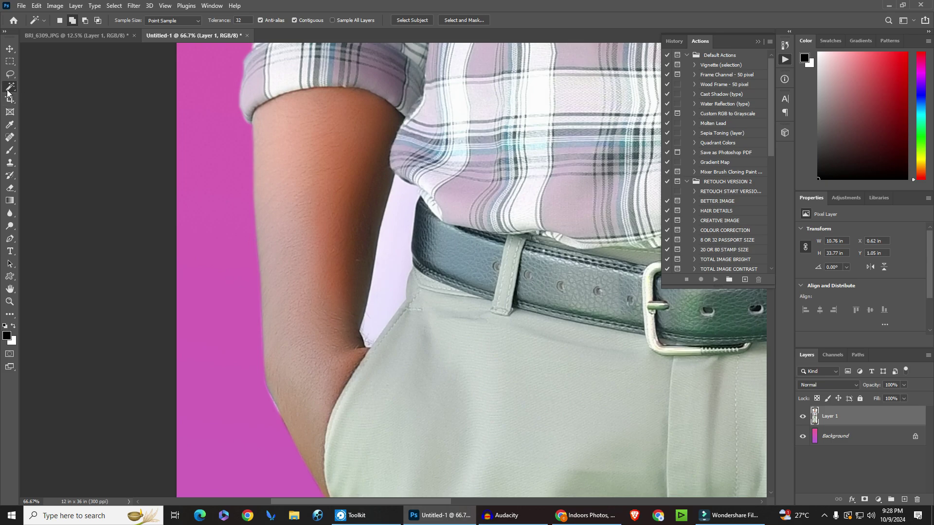
Step: Set Magic Wand tolerance to 12 and select the light gap between arm and shirt
left_click(388, 308)
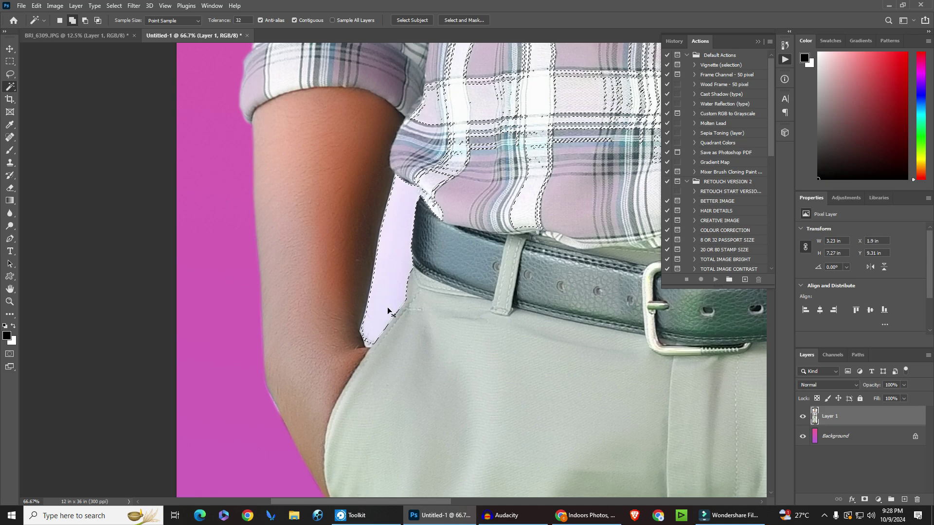
scroll(387, 308, "down", 2)
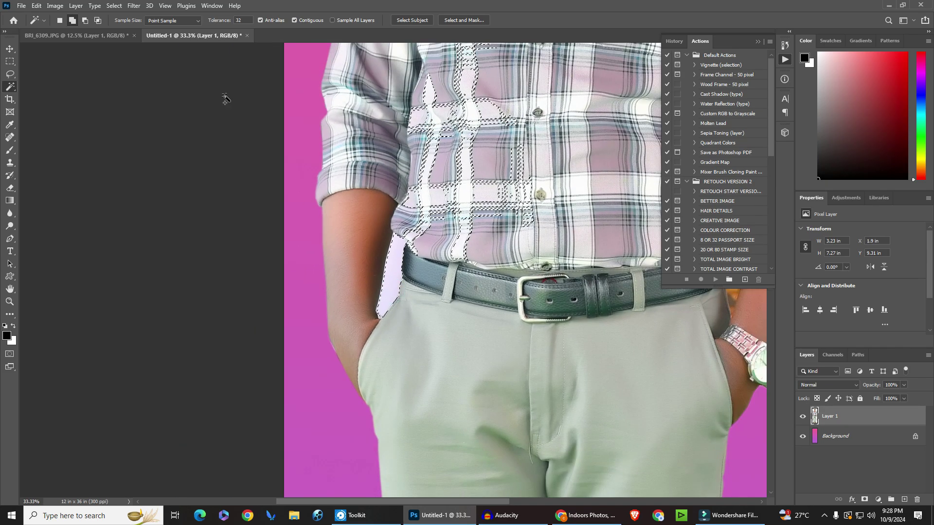
double_click(241, 20)
type("12")
key("ctrl+d")
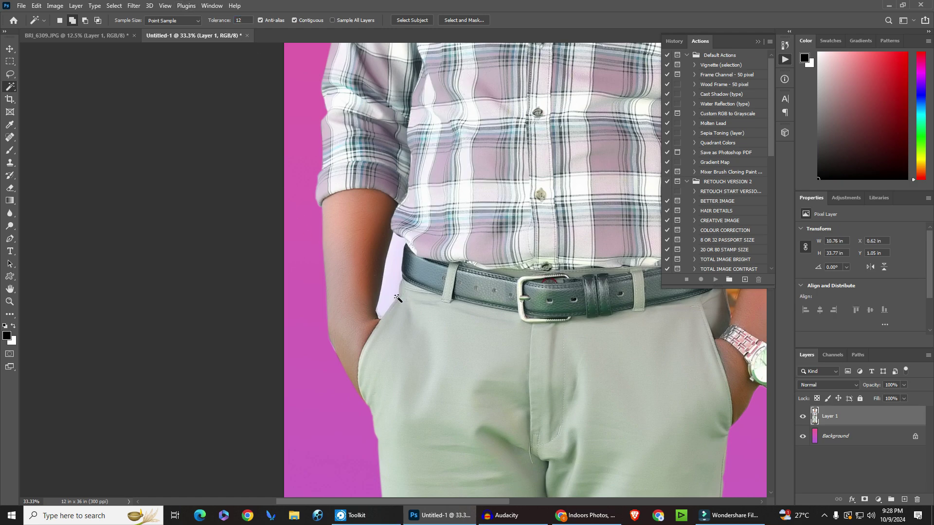
left_click(394, 266)
key("ctrl+d")
scroll(399, 260, "up", 1, "alt")
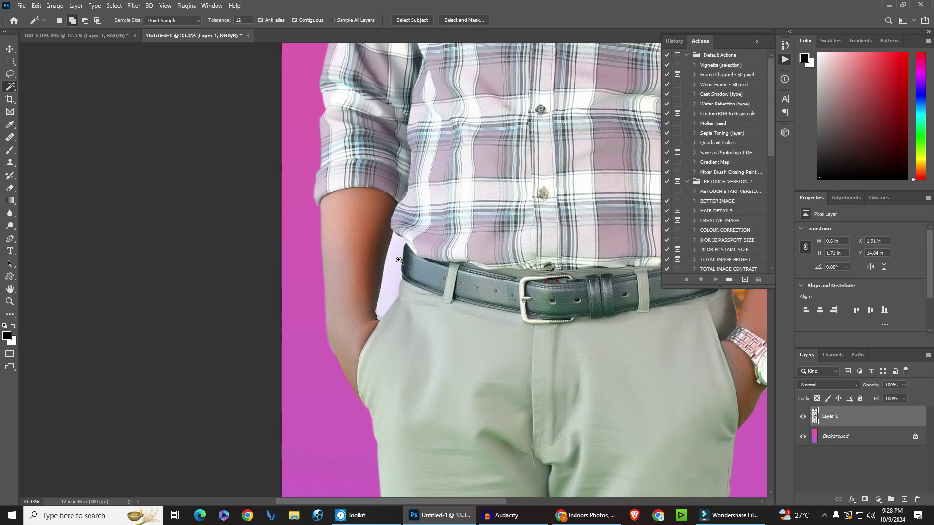
scroll(399, 260, "up", 2, "alt")
left_click(398, 260)
Step: Feather the gap selection by 1.9 px, delete it to reveal the pink background, and deselect
key("m")
right_click(405, 264)
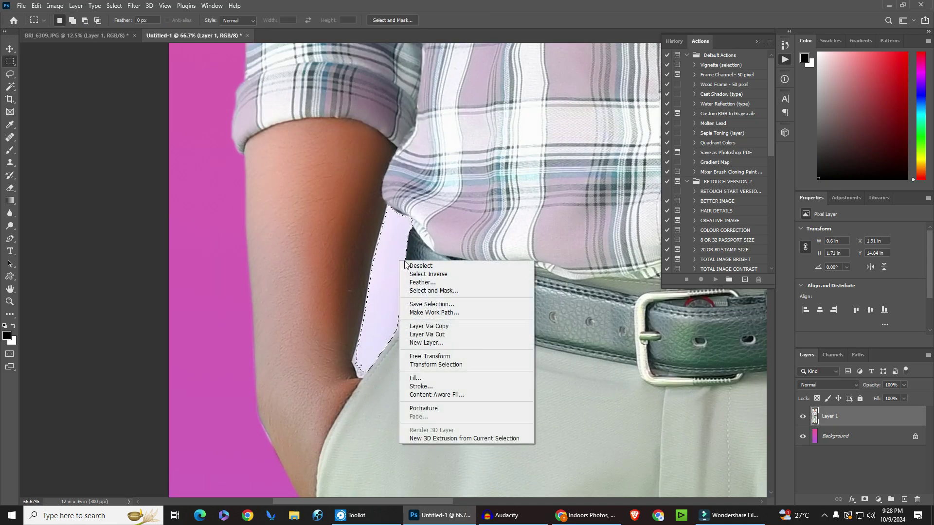
left_click(415, 282)
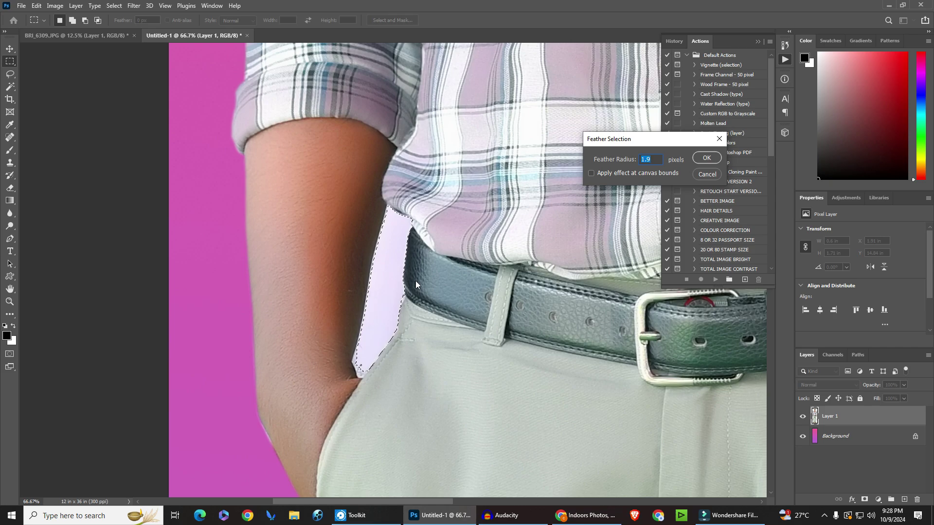
key("Return")
key("v")
key("Delete")
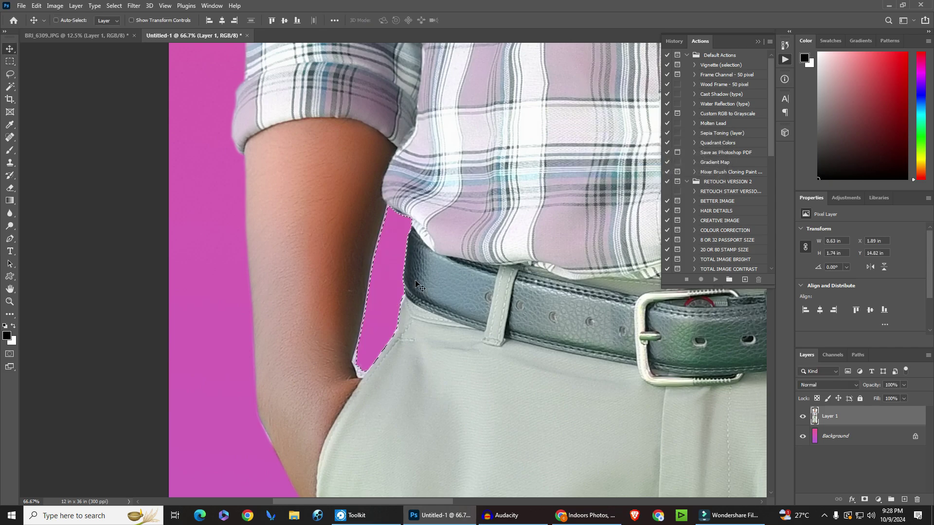
key("ctrl+d")
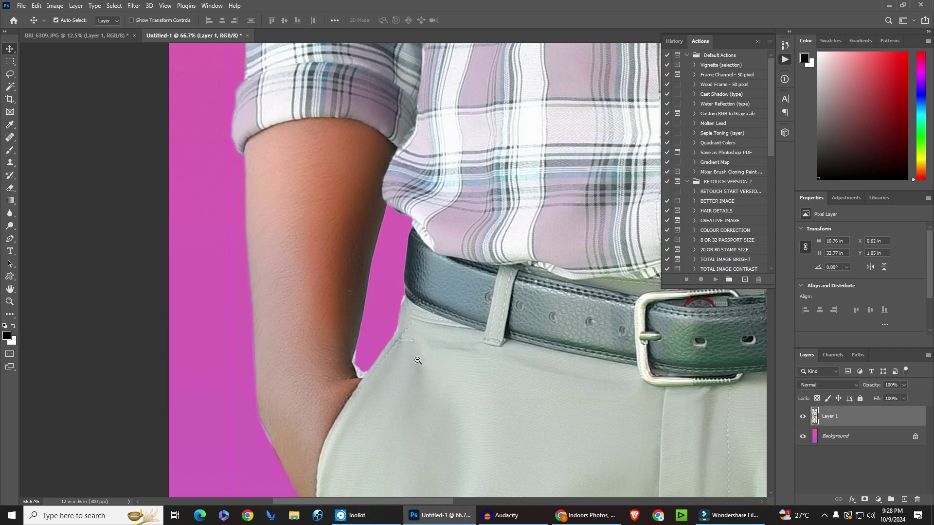
scroll(418, 360, "down", 2)
scroll(419, 378, "up", 3)
key("ctrl")
Step: Undo the earlier deletion to restore the pale gap beside the left arm
left_click(411, 376)
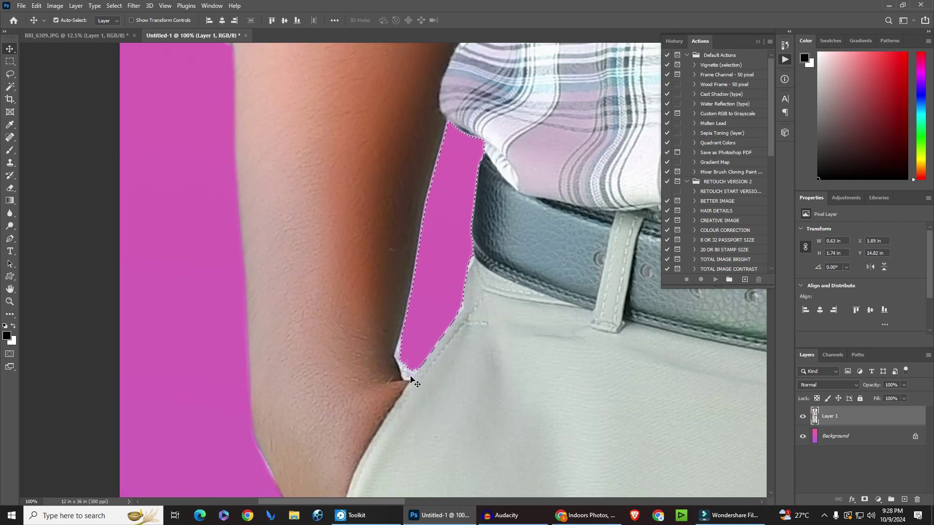
key("ctrl+BackSpace")
key("ctrl+d")
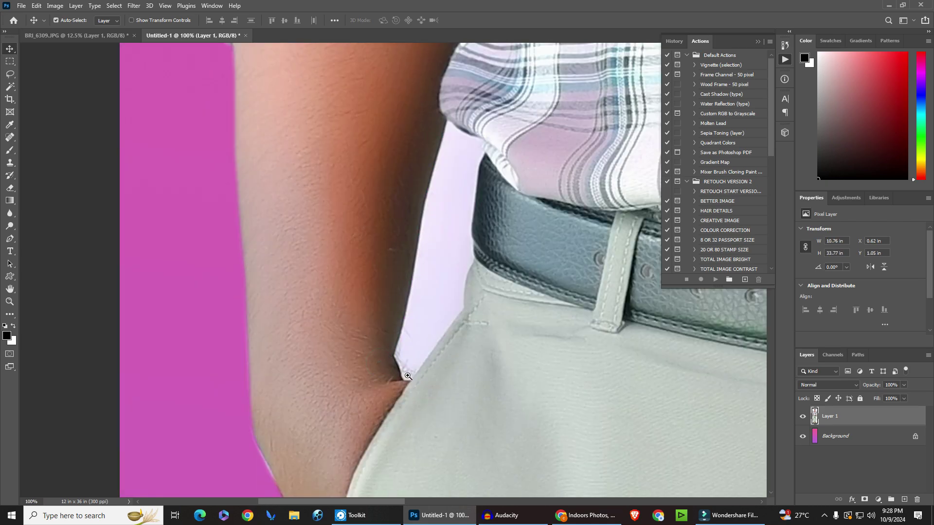
left_click(408, 376)
Step: Trace a pen path from the elbow corner up the arm edge to the gap's top
key("p")
left_click(414, 388)
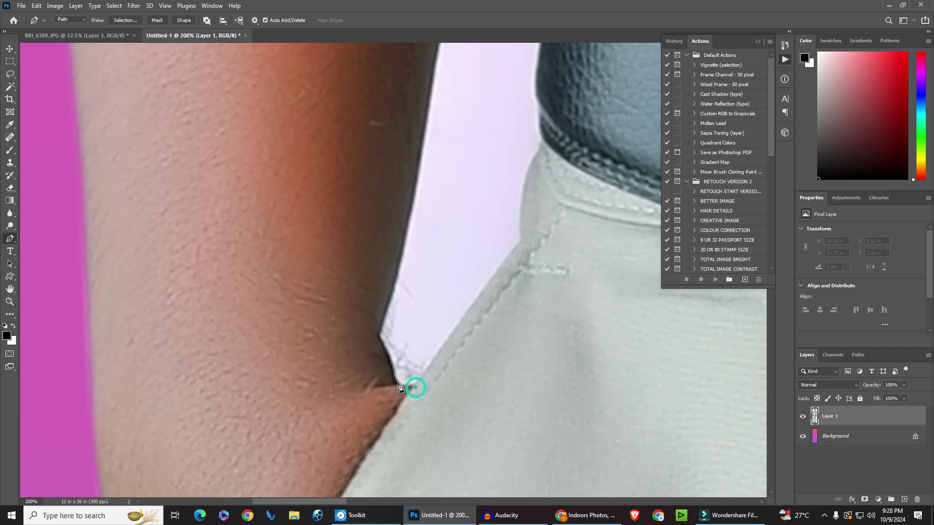
left_click(388, 361)
left_click(380, 340)
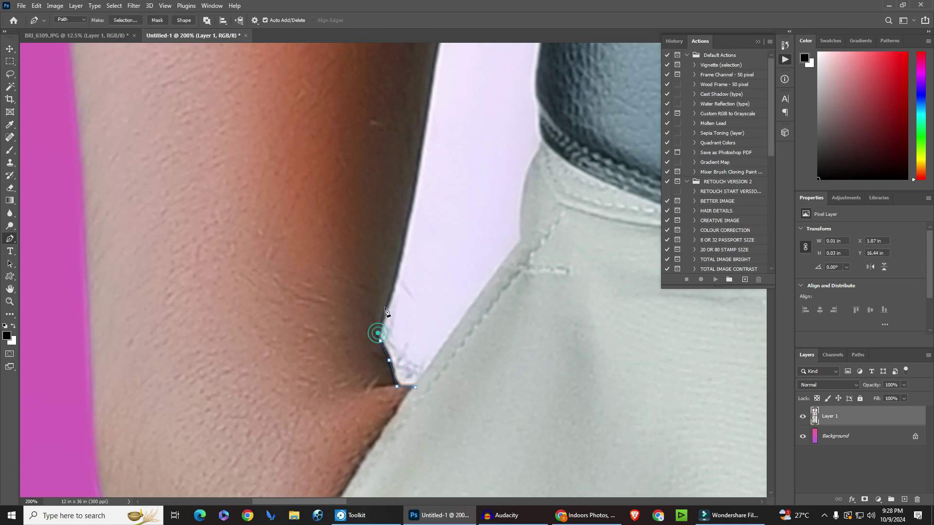
left_click_drag(389, 295, 391, 289)
left_click_drag(409, 205, 411, 191)
key("ctrl+minus")
scroll(423, 130, "up", 3)
mouse_move(380, 177)
left_mouse_down()
mouse_move(393, 132)
mouse_move(444, 132)
left_mouse_up()
left_click(399, 111)
Step: Continue the path down the shirt and belt edge and close it at the start
left_click(435, 147)
left_click(431, 175)
left_click_drag(430, 205, 429, 226)
left_click(427, 225)
left_click(422, 265)
left_click_drag(418, 291, 412, 319)
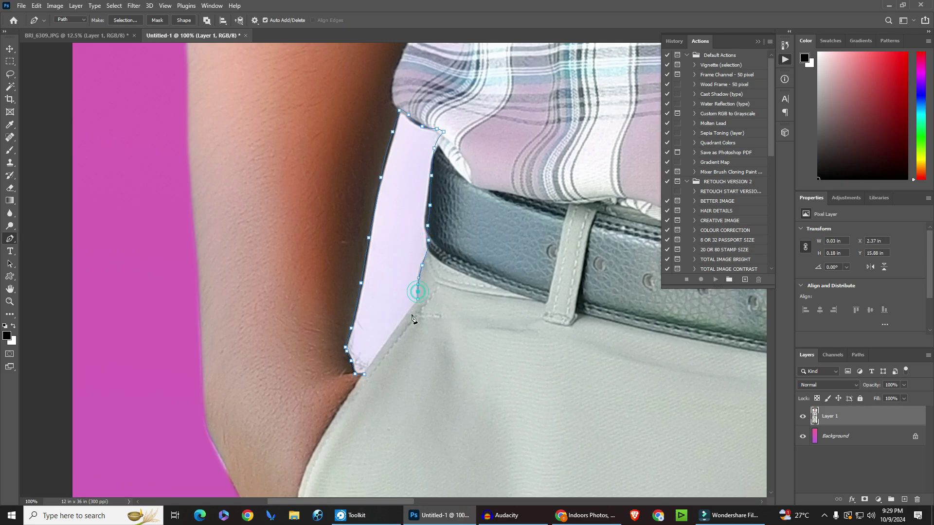
left_click(364, 374)
scroll(381, 327, "down", 1)
scroll(381, 327, "down", 2)
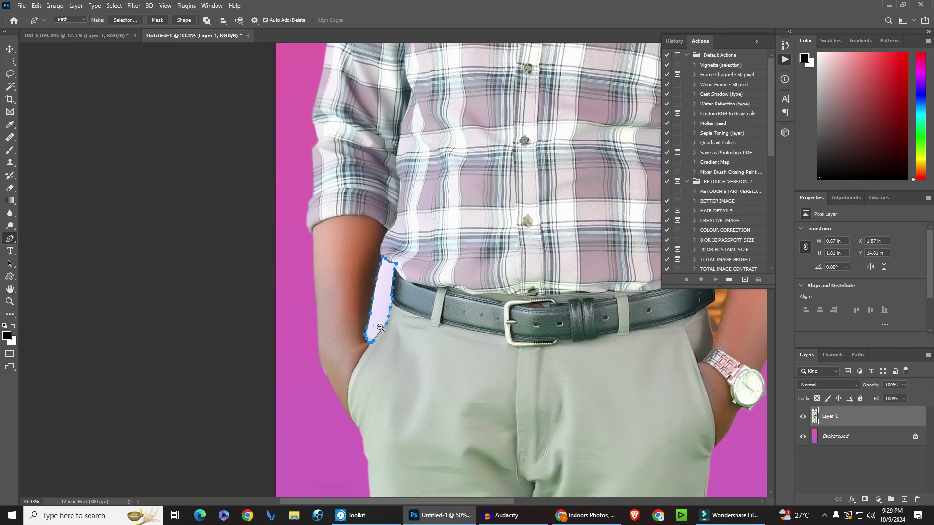
scroll(381, 327, "down", 1)
Step: Select the traced gap, feather it 1.7 px, delete it, and deselect
key("ctrl+Return")
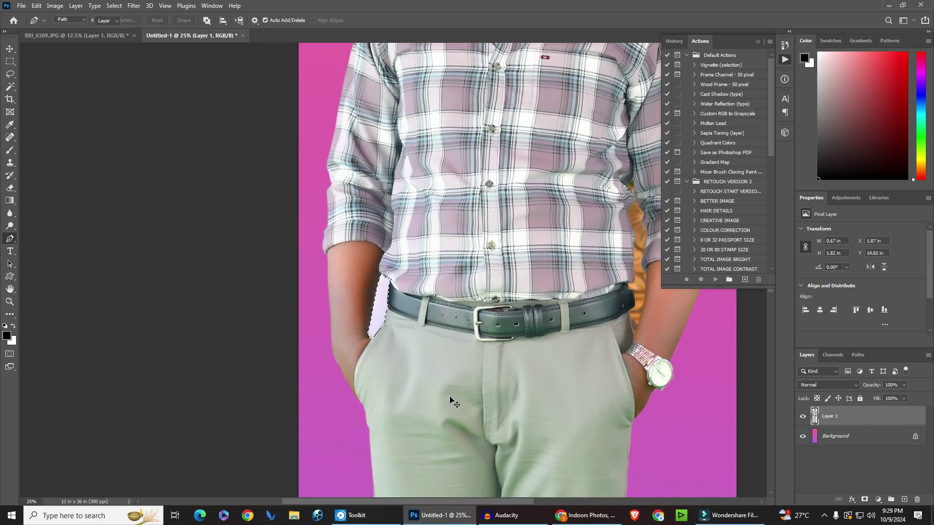
key("v")
key("shift+F6")
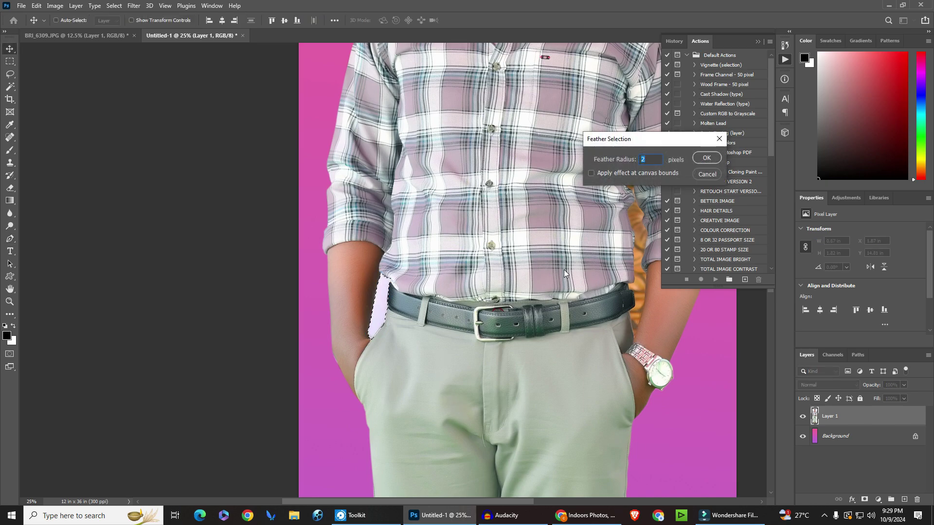
key("Return")
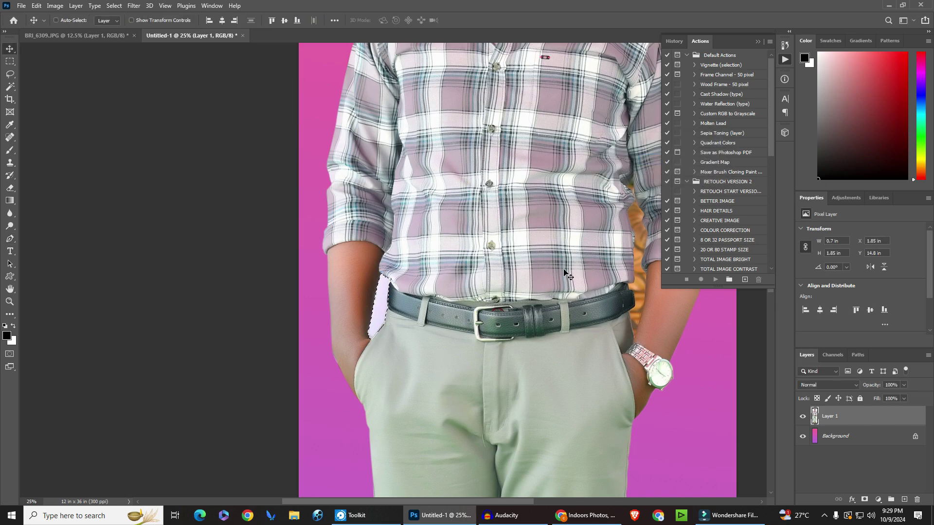
key("Delete")
key("ctrl+d")
key("ctrl+minus")
key("ctrl+minus")
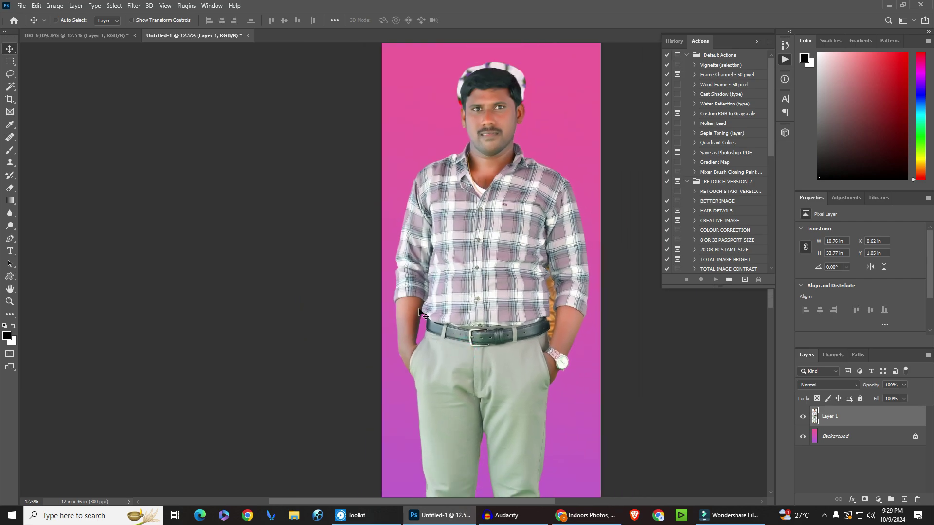
Step: Zoom in and start a pen path along the sleeve edge of the orange strip
left_click(565, 337)
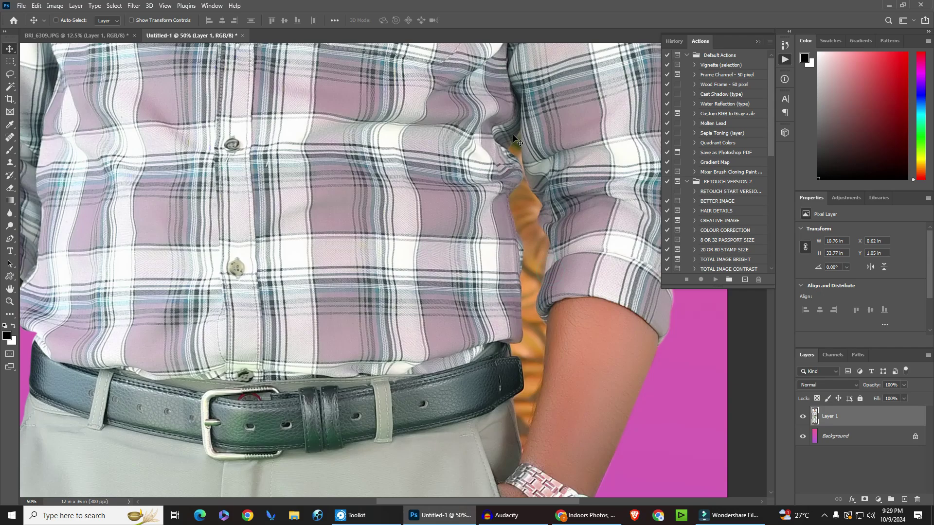
key("p")
left_click(509, 196)
left_click_drag(518, 183, 520, 176)
left_click_drag(521, 129, 522, 137)
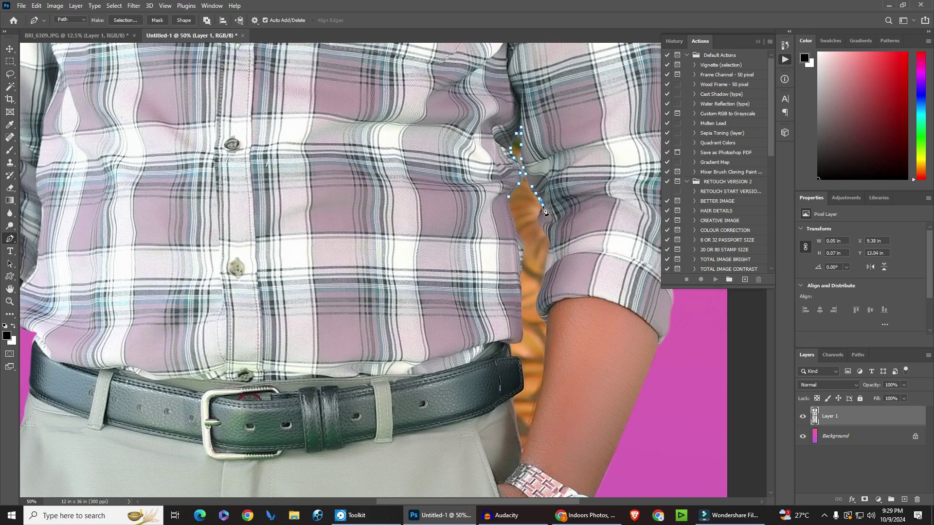
left_click(545, 273)
left_click_drag(538, 306, 539, 315)
left_click(544, 321)
Step: Continue the path down the arm and up the belt edge, closing it at the start
left_click(530, 435)
left_click(520, 451)
left_click(520, 458)
left_click(520, 392)
left_click(521, 363)
left_click(510, 200)
scroll(375, 276, "down", 3)
Step: Turn the path into a selection feathered by 1.7 px, then deselect and zoom out
key("ctrl+Return")
key("shift+F6")
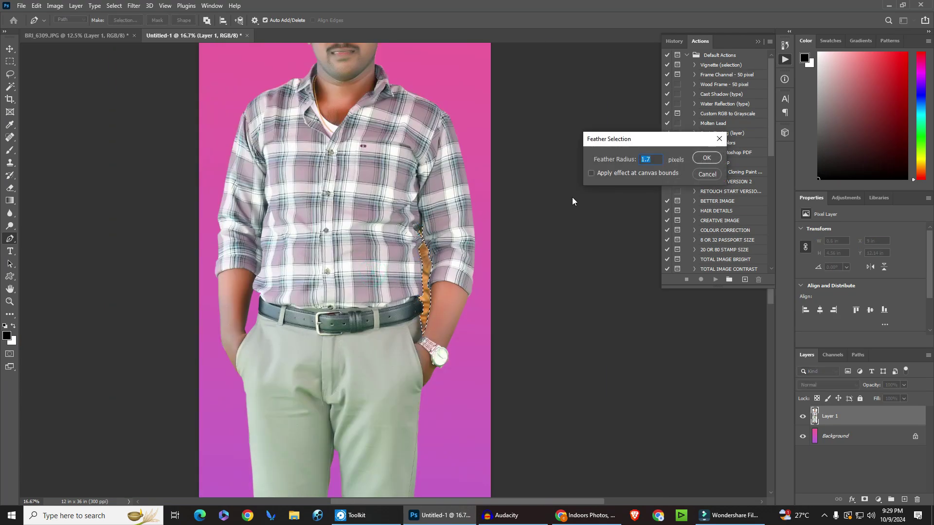
key("Return")
key("ctrl+d")
key("ctrl+minus")
key("ctrl+minus")
key("ctrl+minus")
Step: Zoom in on the face and start a pen path across the forehead
key("v")
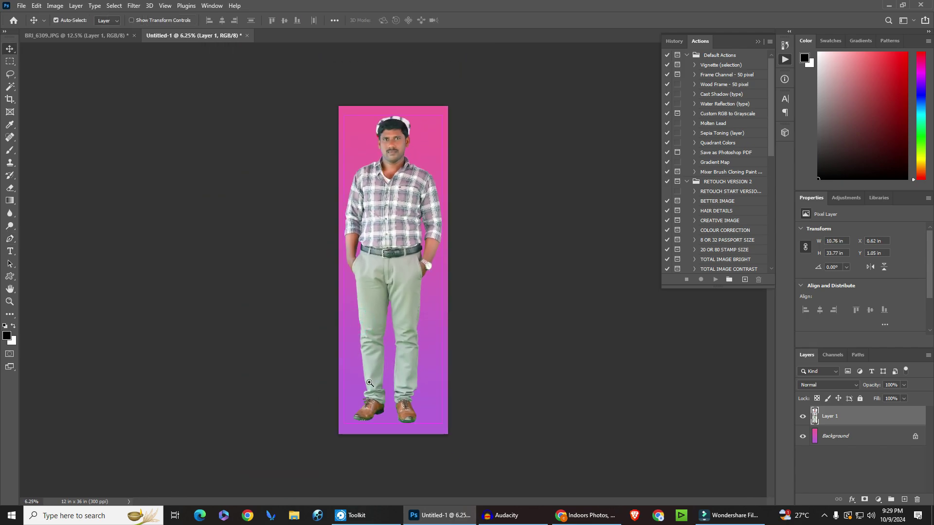
left_click_drag(369, 384, 530, 237)
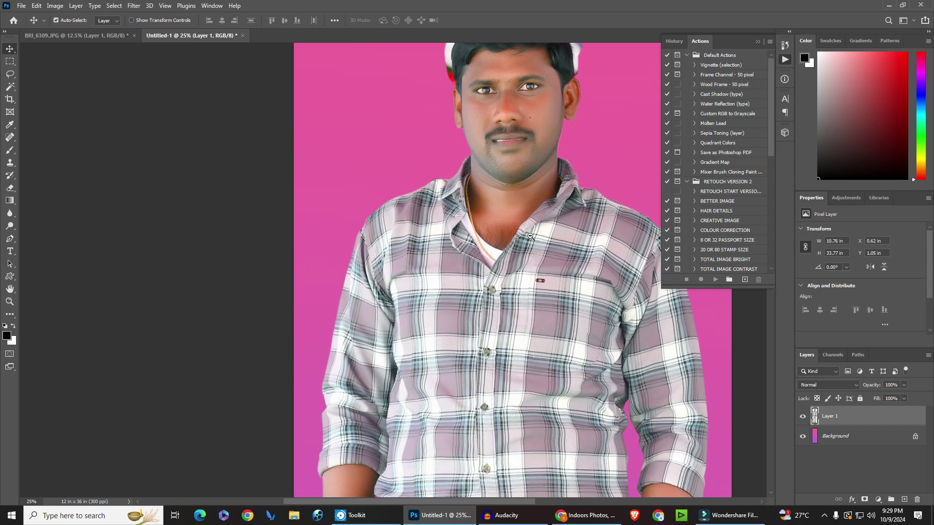
left_click(530, 236, "alt")
left_click(535, 73)
left_click_drag(552, 251, 465, 232)
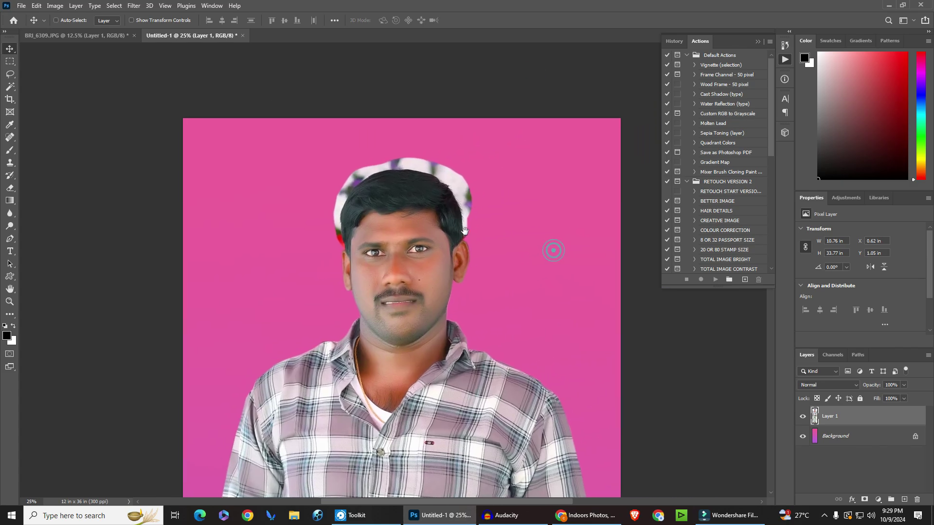
left_click(466, 231, "ctrl")
right_click(357, 231)
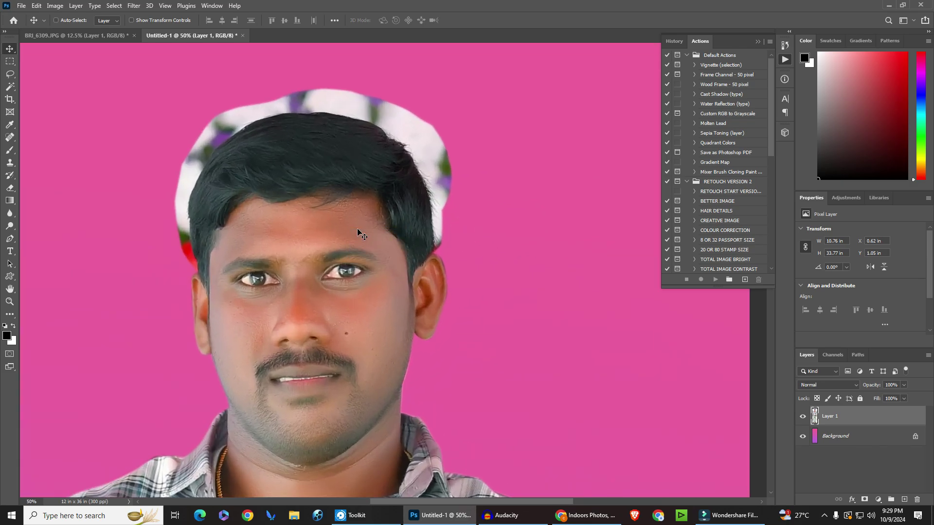
right_click(320, 203)
key("p")
left_click(162, 276)
left_click(401, 283)
left_click(478, 263)
Step: Trace over the top of the head, copy it to Layer 2, and toggle Layer 1 to check
left_click(424, 89)
left_click(350, 73)
left_click(284, 65)
left_click(213, 81)
left_click_drag(173, 118, 164, 152)
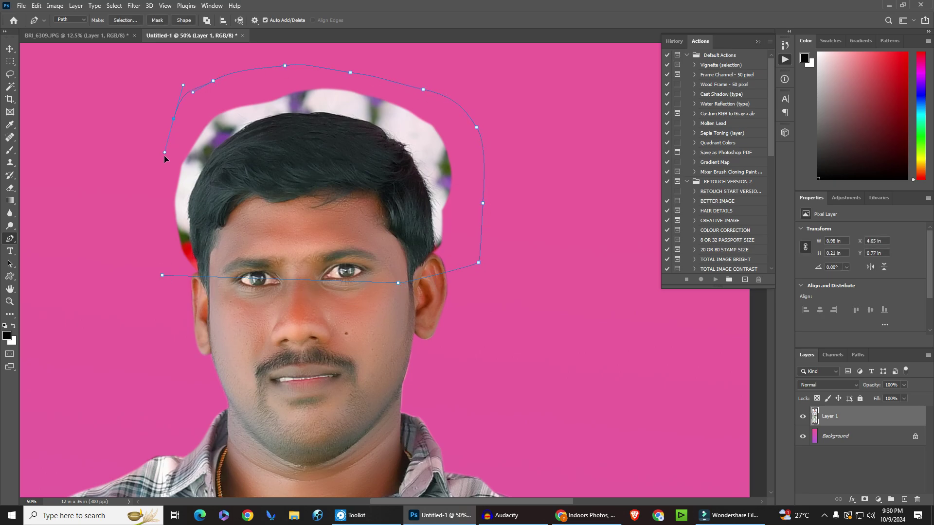
left_click(162, 276)
key("ctrl+Return")
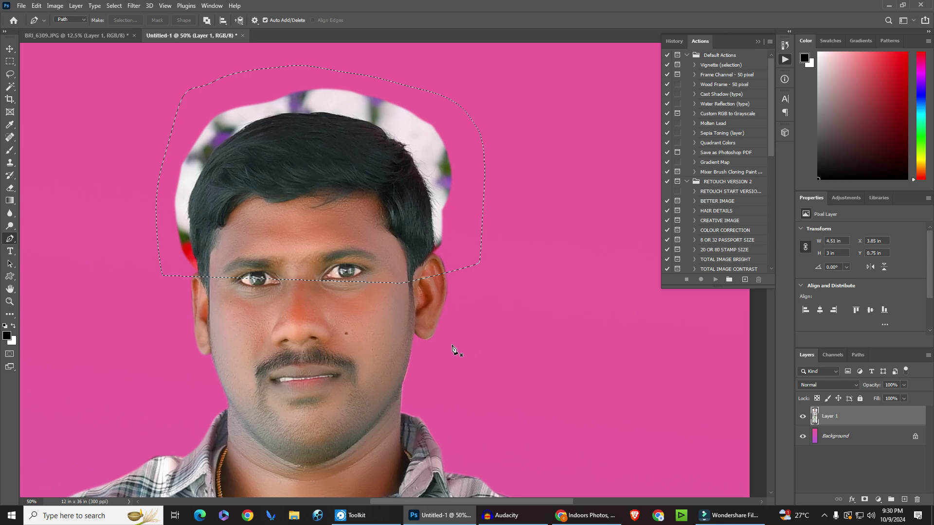
key("ctrl+j")
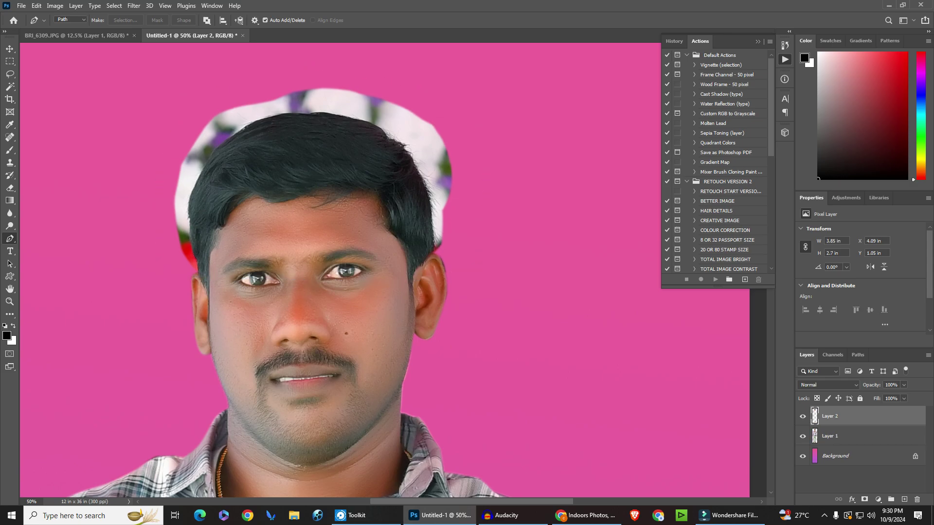
left_click(803, 436)
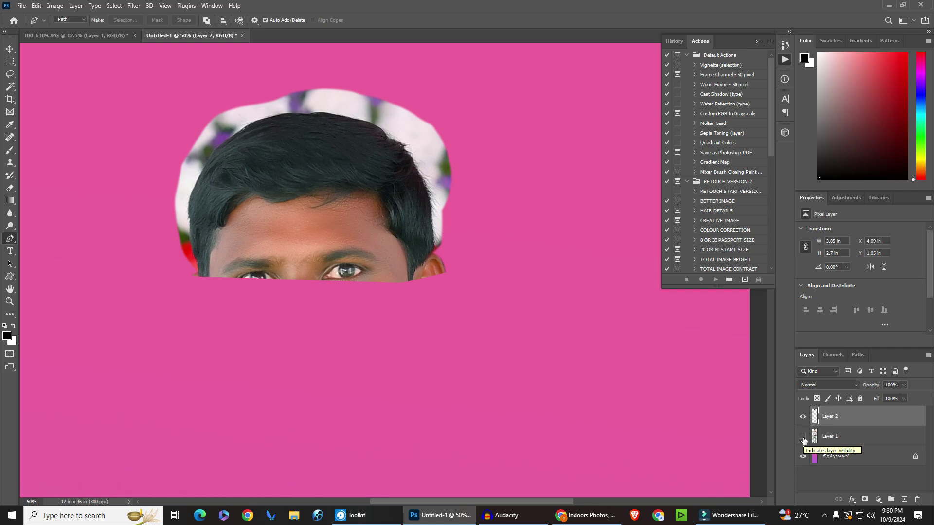
left_click(803, 436)
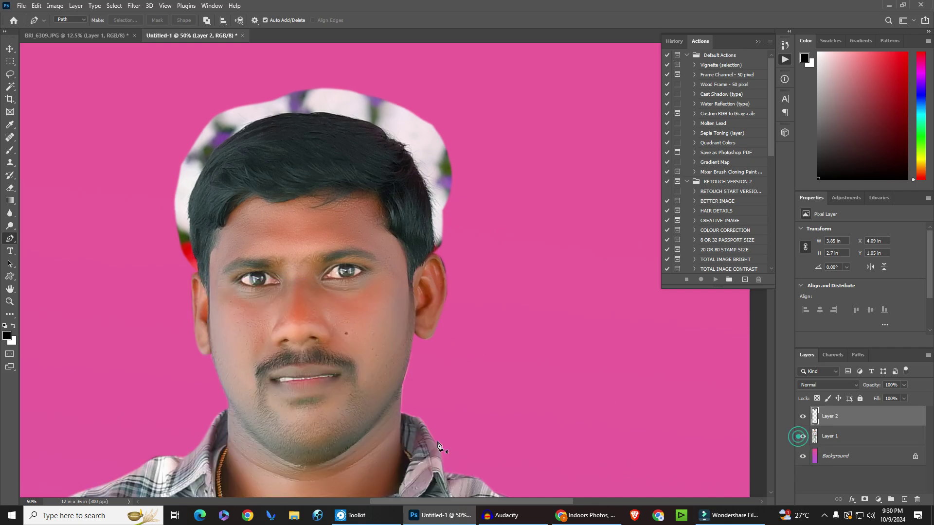
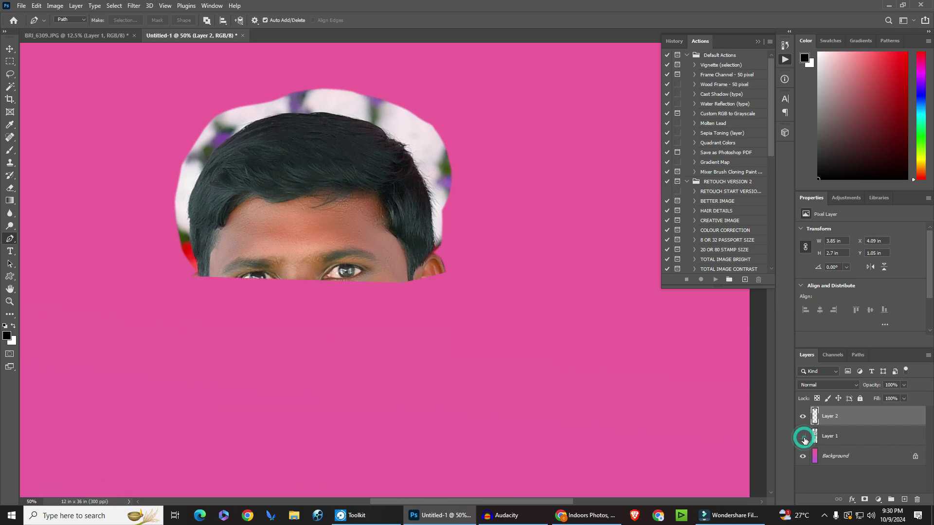
Step: Shift the hair strip layer off to the right, then undo to restore it
left_click(802, 436)
right_click(363, 200)
key("v")
right_click(365, 193)
mouse_move(446, 168)
left_mouse_down()
mouse_move(471, 169)
mouse_move(531, 308)
left_mouse_up()
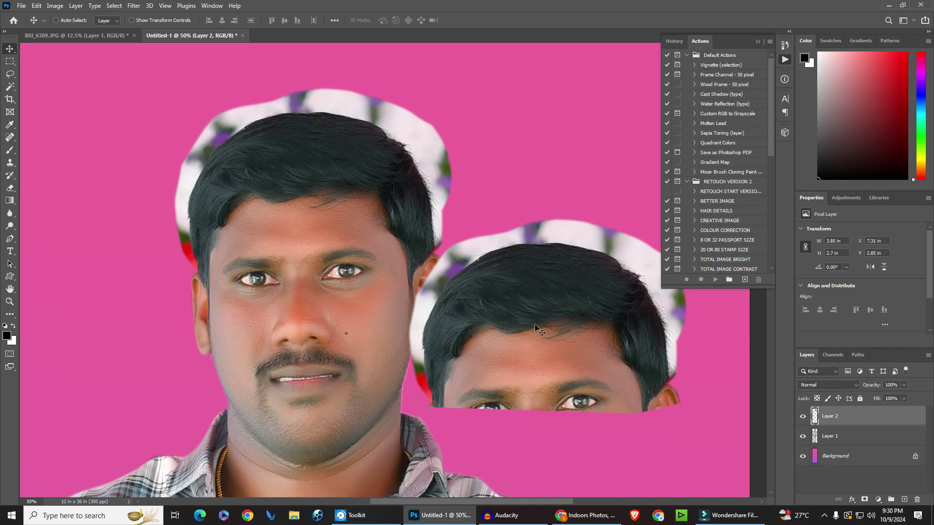
key("ctrl+z")
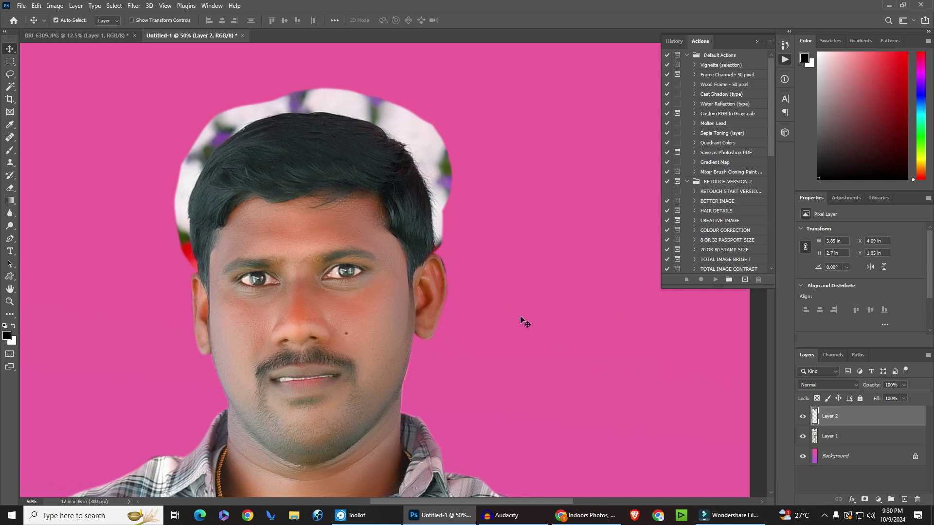
Step: Desaturate the hair strip layer and set its blend mode to Multiply
key("ctrl+shift+u")
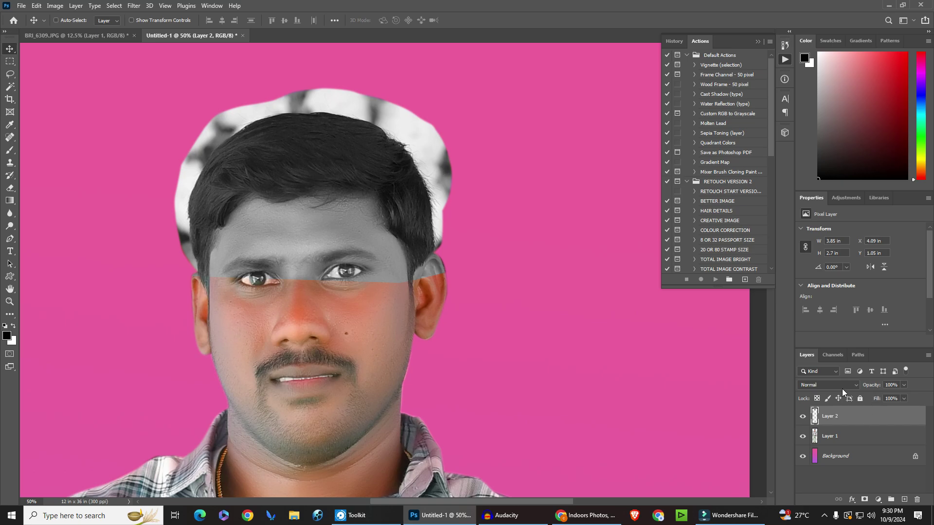
left_click(821, 386)
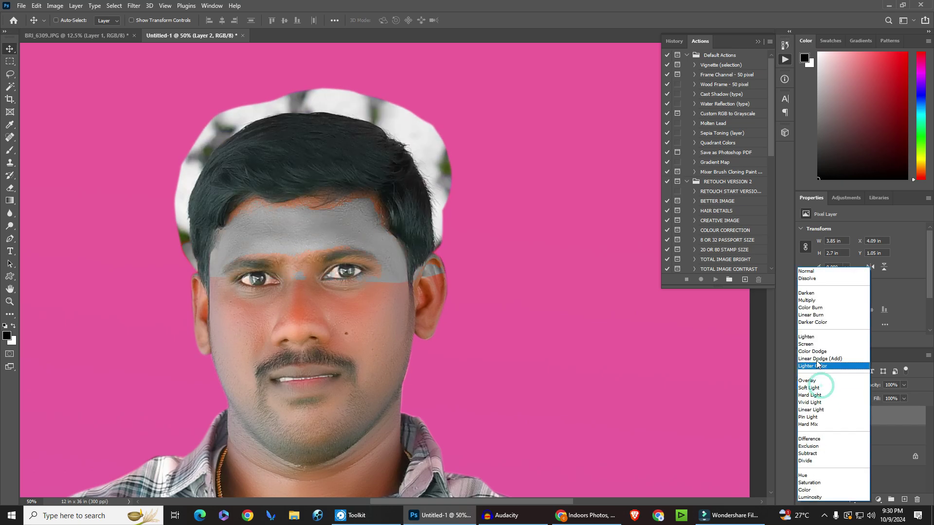
left_click(807, 301)
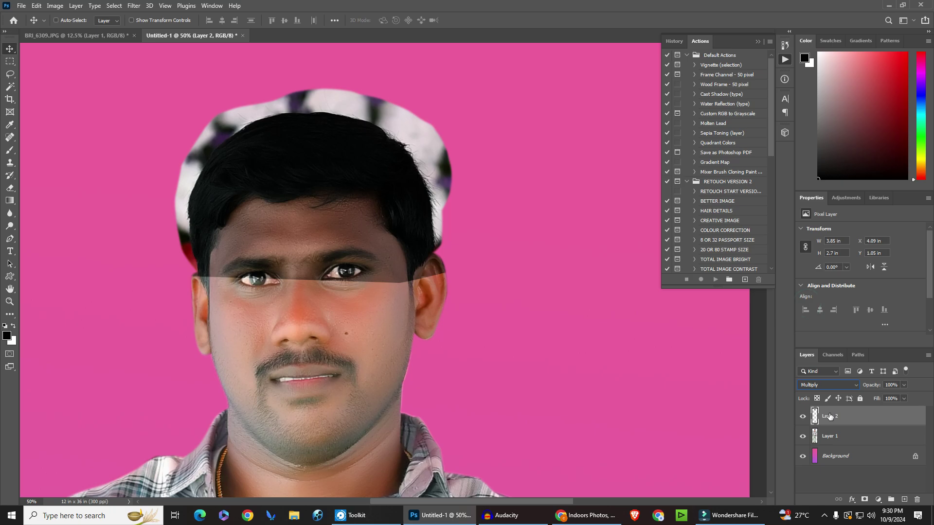
Step: Move Layer 2 below Layer 1 and toggle Layer 1's visibility to check it
left_click_drag(829, 416, 831, 437)
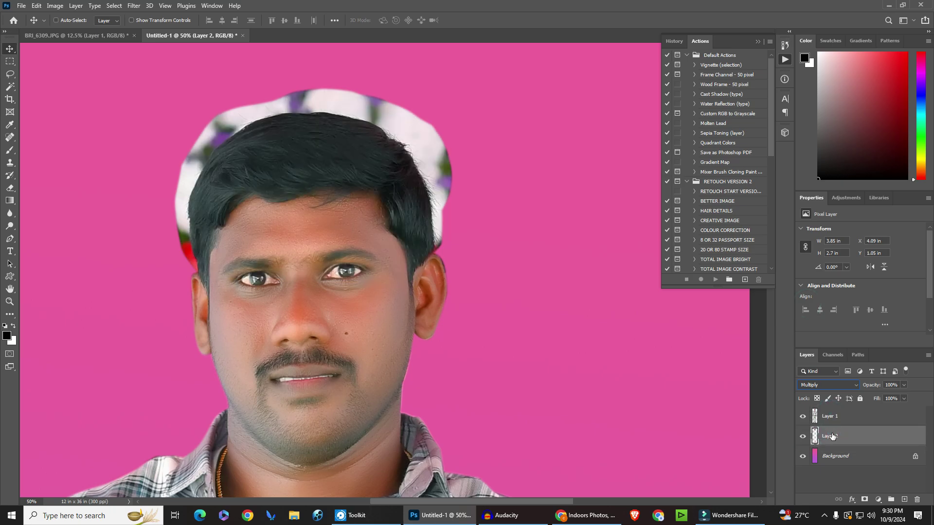
left_click(848, 422)
left_click(802, 416)
left_click(803, 417)
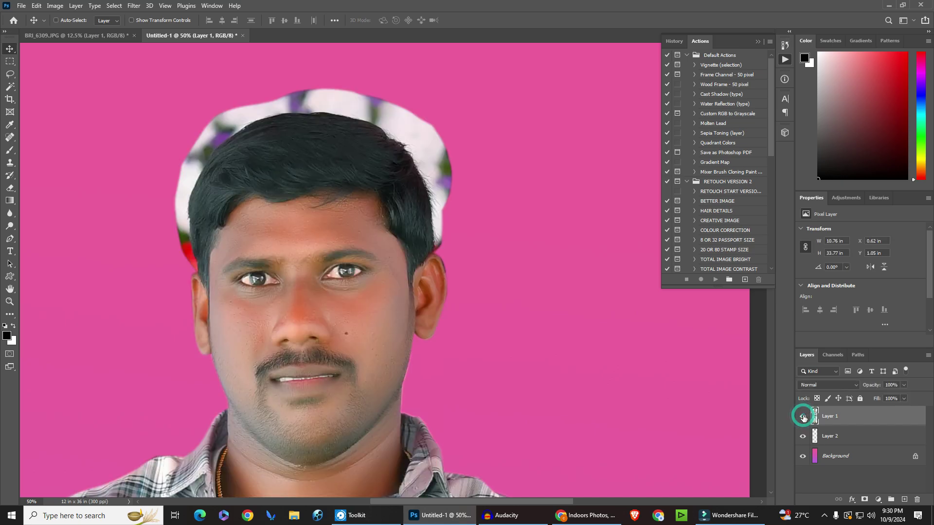
scroll(319, 339, "down", 3)
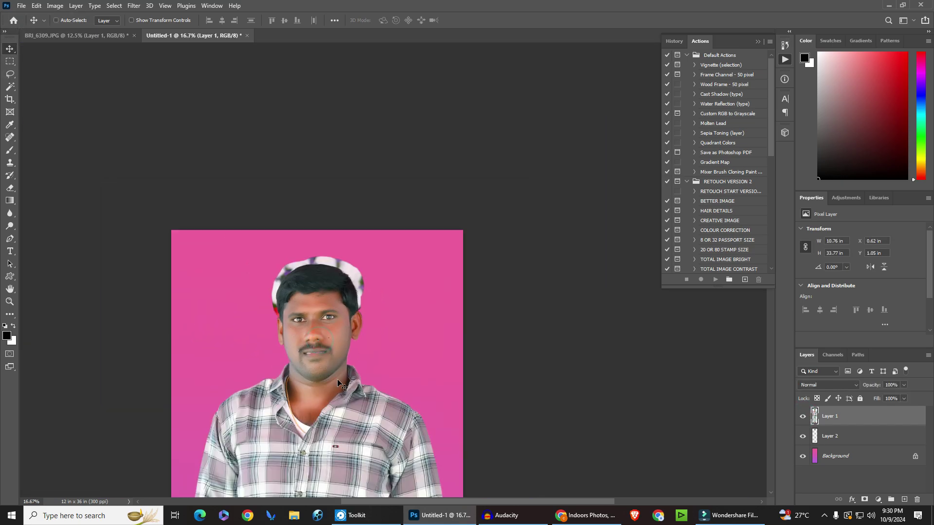
left_click(803, 417)
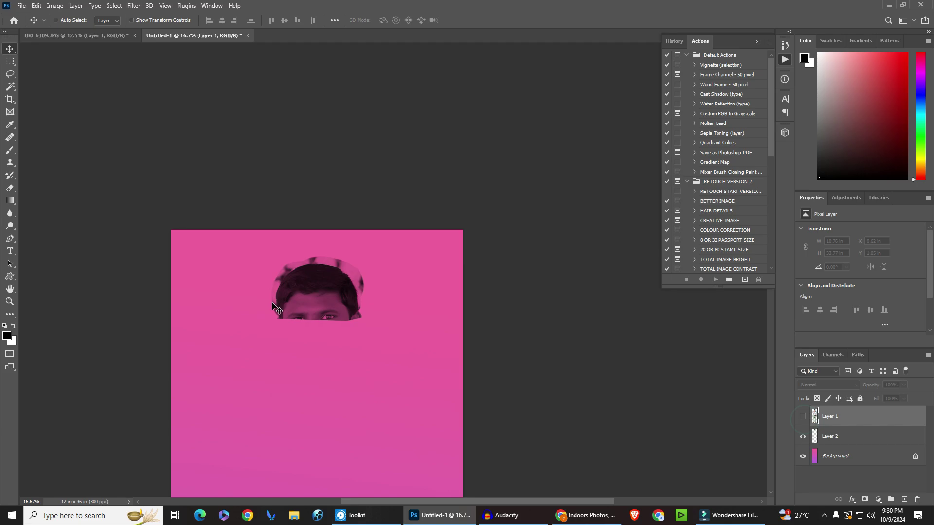
left_click(803, 417)
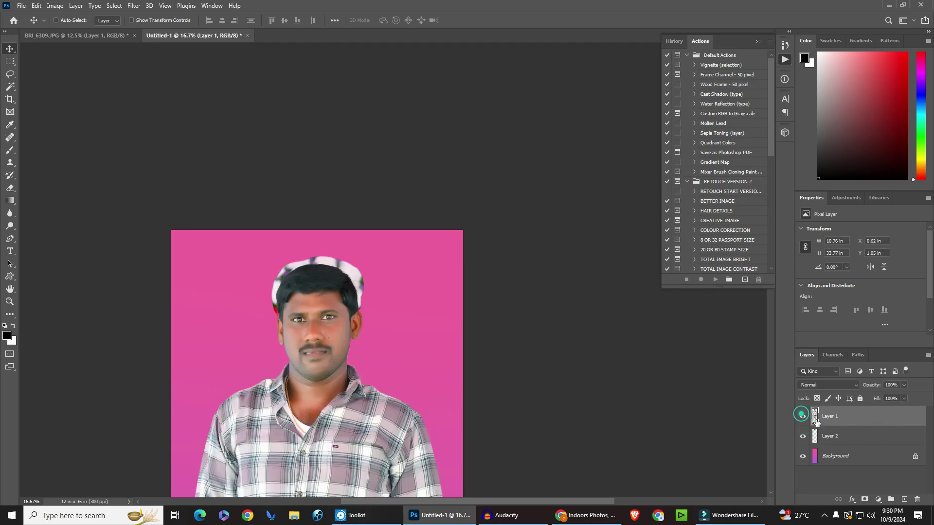
left_click(831, 436)
left_click(848, 421)
right_click(296, 322)
mouse_move(321, 321)
left_mouse_down()
mouse_move(441, 331)
mouse_move(316, 302)
left_mouse_up()
right_click(339, 300)
left_click(353, 313)
right_click(316, 301)
left_click(328, 305)
left_click(319, 313)
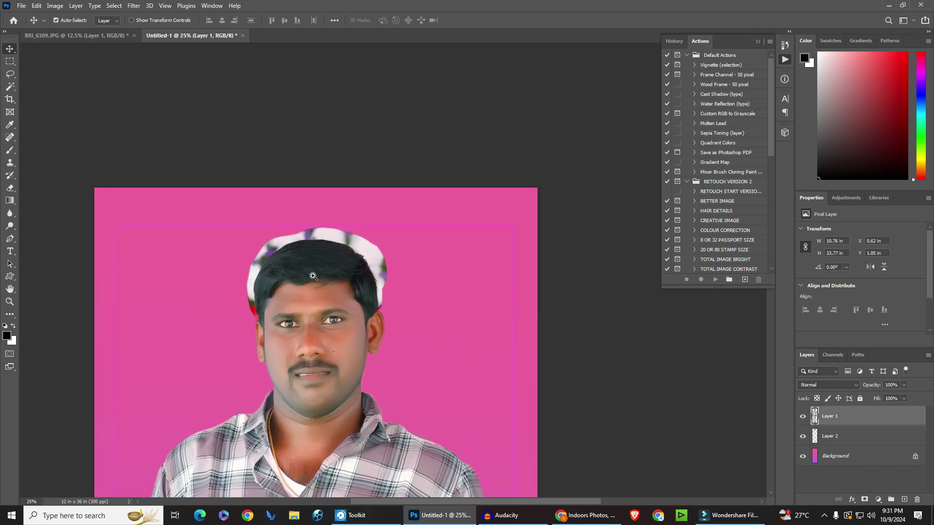
left_click(313, 292)
key("e")
Step: Erase the white patches above the hair and beside the ear with a 200, then 125 eraser
scroll(298, 224, "up", 1)
key("bracketleft")
key("bracketleft")
key("bracketleft")
key("bracketleft")
key("bracketleft")
key("bracketleft")
key("bracketright")
key("bracketright")
key("bracketright")
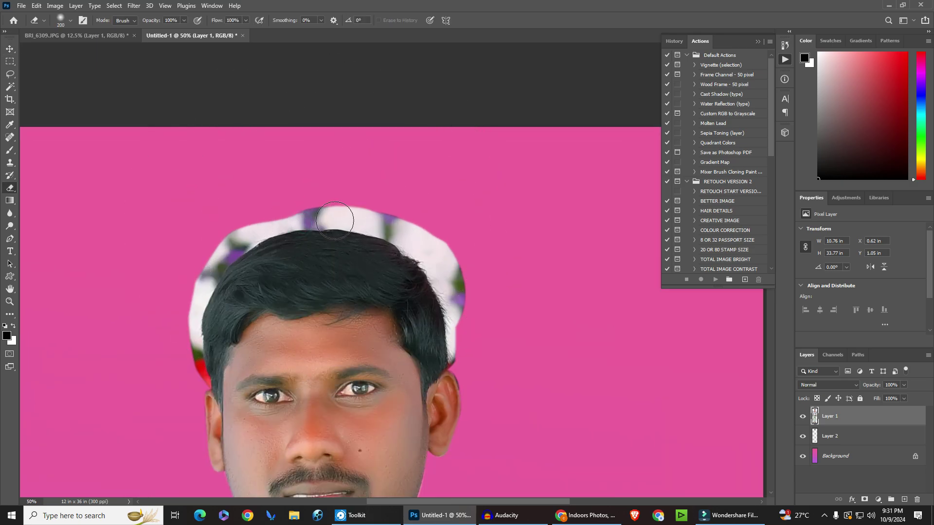
left_click_drag(332, 220, 449, 301)
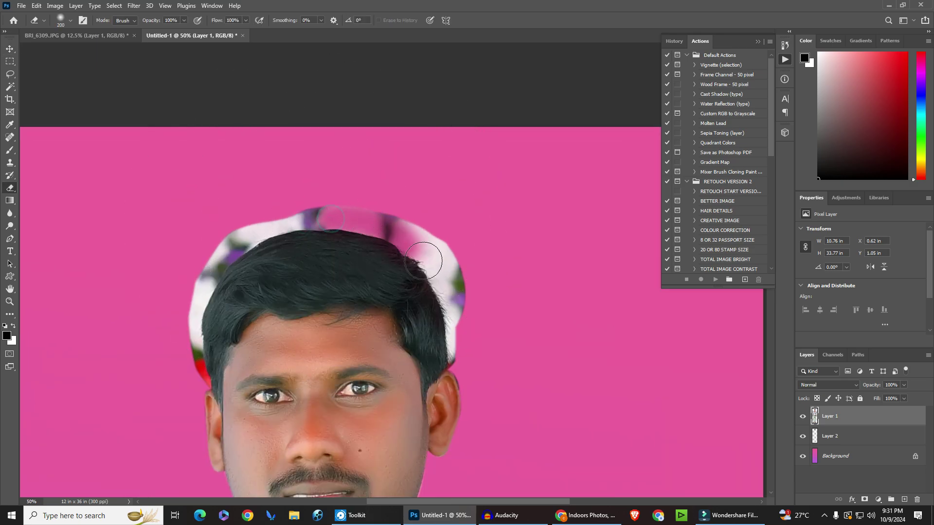
key("bracketleft")
key("bracketleft")
key("bracketleft")
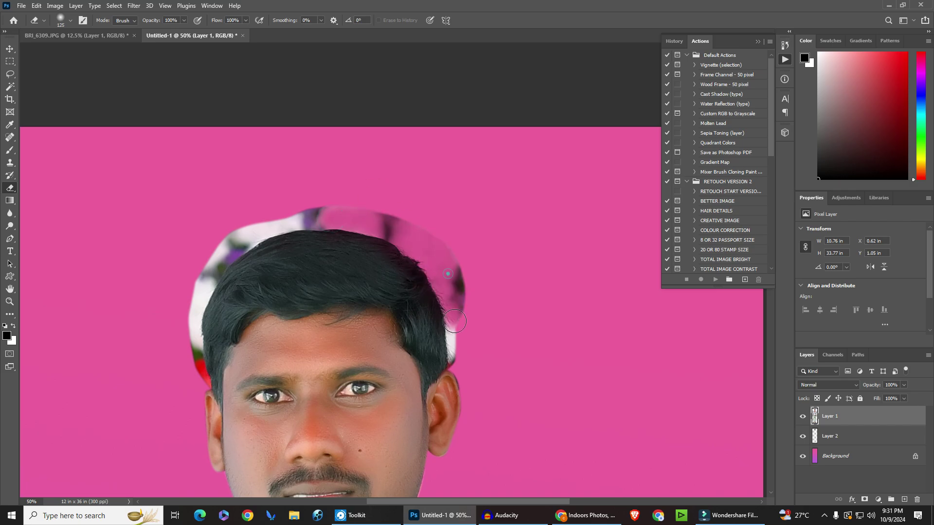
left_click_drag(452, 362, 456, 308)
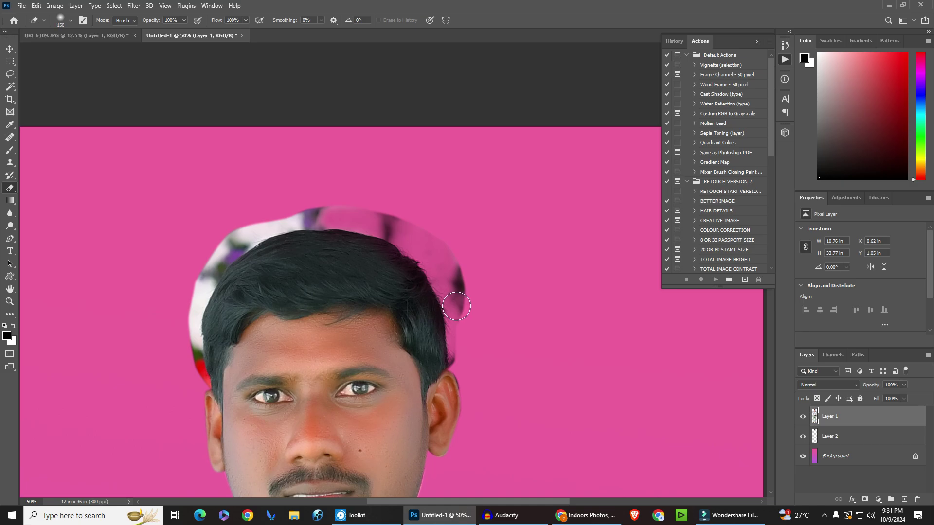
mouse_move(457, 307)
left_mouse_down()
mouse_move(201, 275)
mouse_move(189, 367)
left_mouse_up()
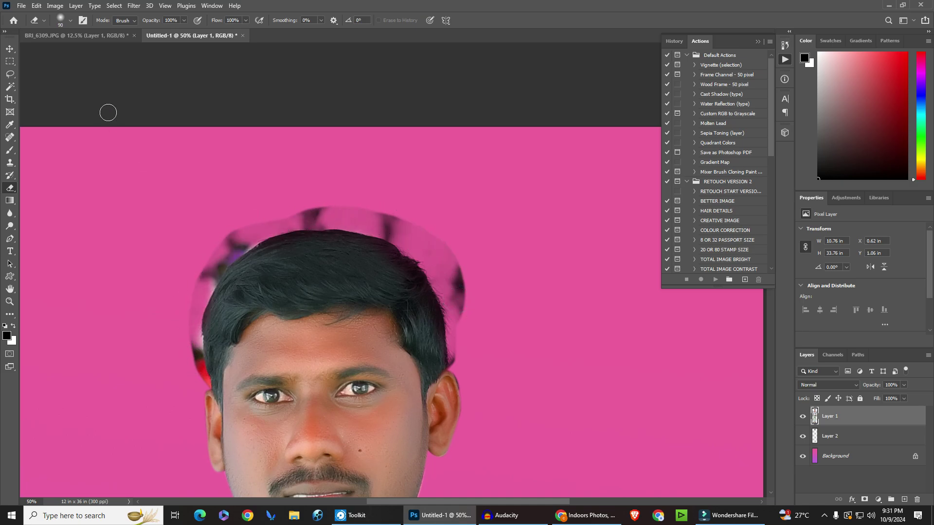
left_click(63, 19)
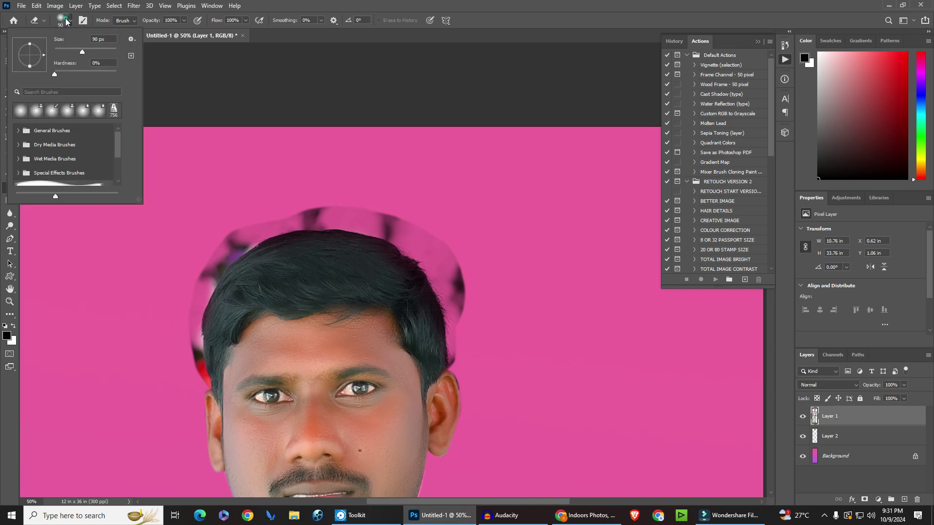
left_click(243, 311, "ctrl")
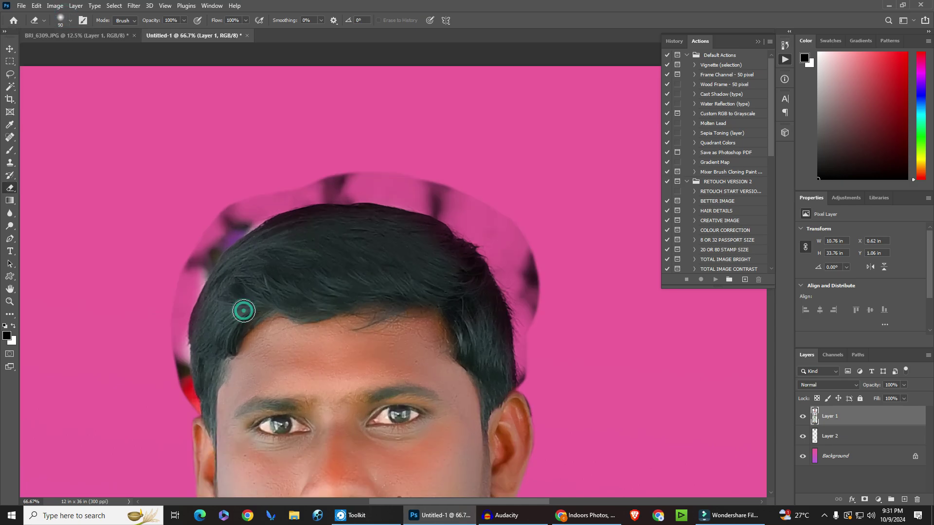
Step: Start a Pen outline at the lower left and trace up the hair's left side
key("p")
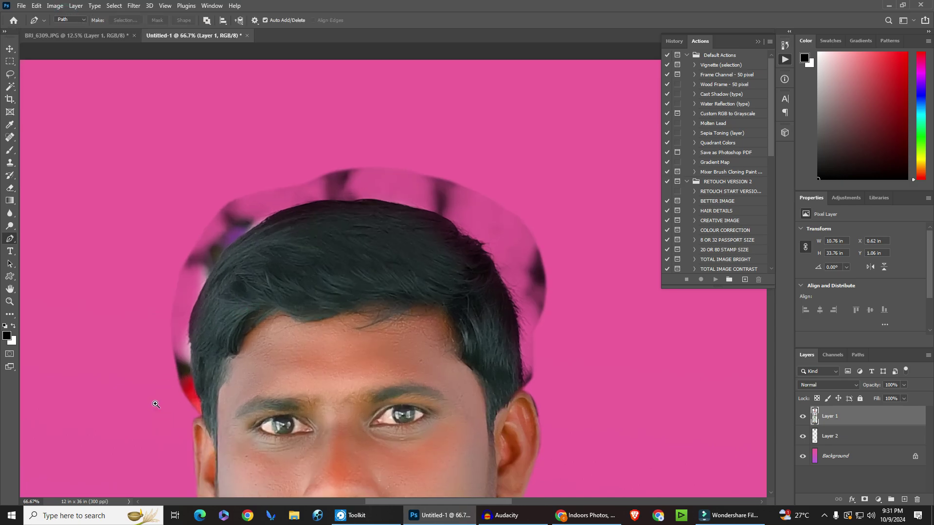
left_click(170, 412, "ctrl")
left_click(187, 422)
left_click(209, 423)
left_click(224, 419)
left_click(219, 380)
left_click(213, 349)
left_click(210, 318)
left_click_drag(209, 287, 211, 280)
left_click(215, 257)
left_click_drag(236, 215, 244, 201)
Step: Continue the Pen outline across the top of the hair
left_click(297, 153)
left_click(336, 130)
left_click(397, 116)
left_click(425, 111)
left_click(479, 109)
left_click(539, 114)
left_click(558, 128)
left_click(573, 135)
left_click(607, 156)
Step: Trace down the hair's right side and convert the outline into a selection
left_click_drag(608, 190, 264, 175)
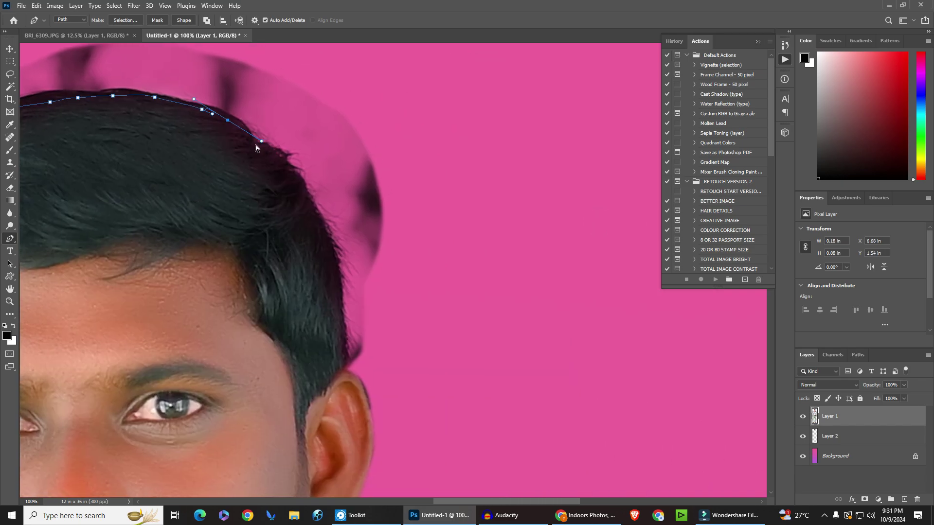
left_click(263, 150)
left_click(286, 168)
left_click(310, 230)
left_click(331, 290)
left_click_drag(341, 335, 348, 369)
left_click(343, 356)
scroll(441, 332, "down", 3)
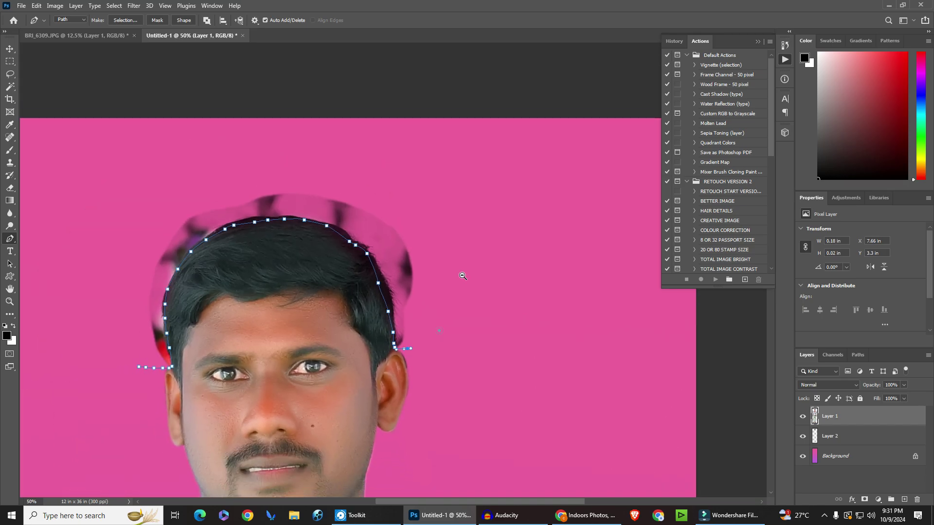
key("ctrl+Return")
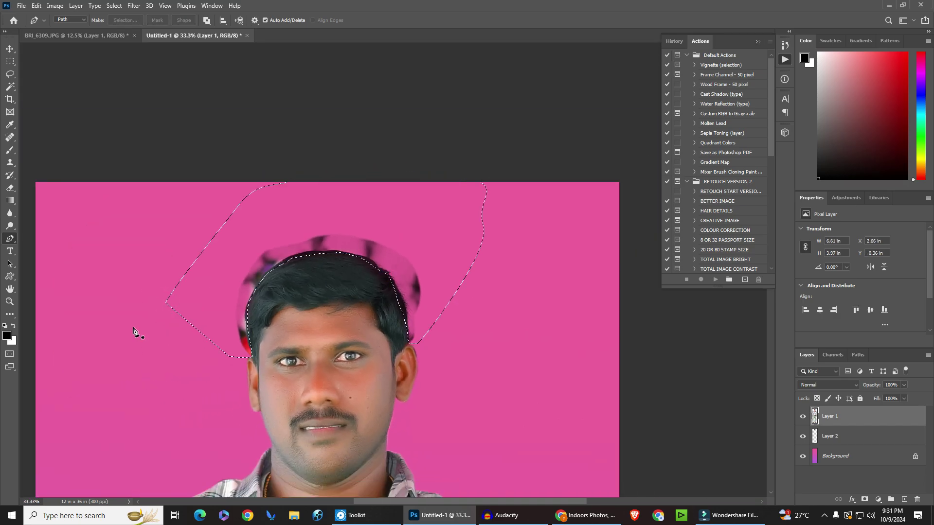
key("ctrl+d")
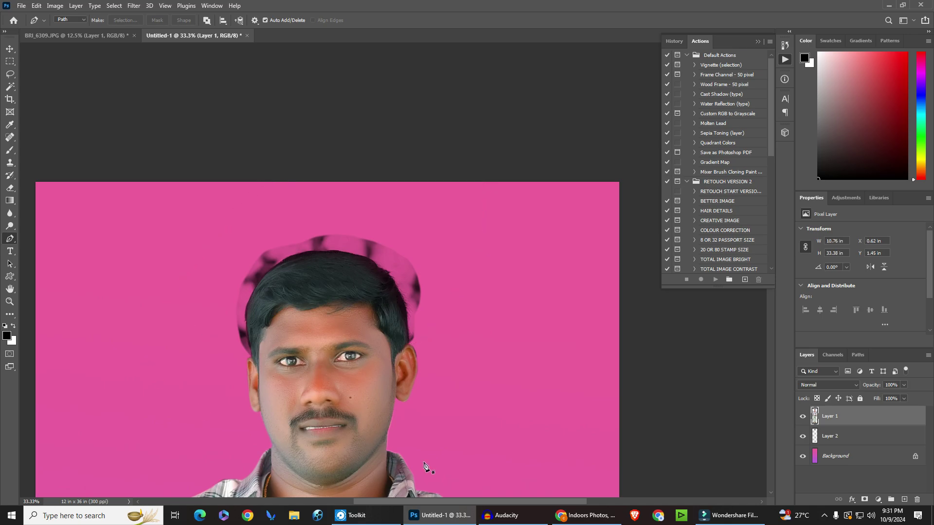
key("v")
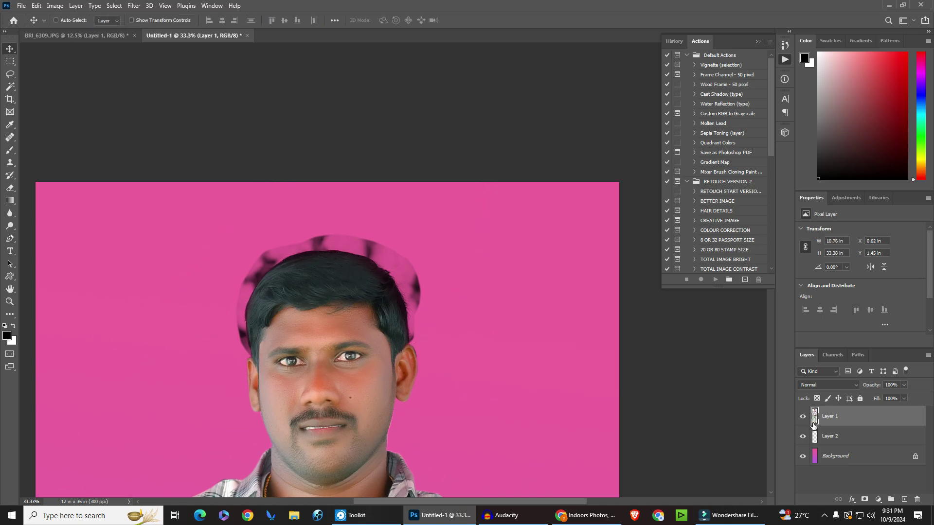
Step: Apply Curves to Layer 2, setting the white point by sampling the halo near the hair
left_click(835, 438)
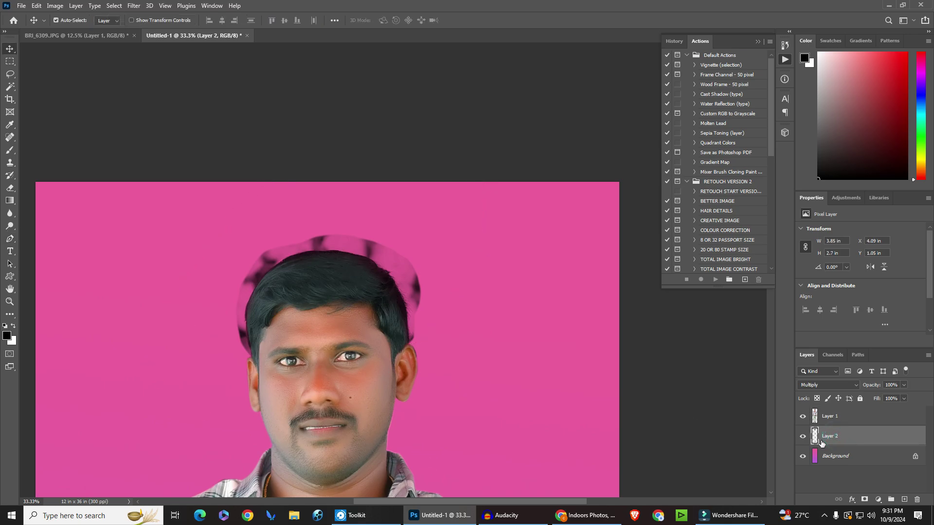
key("ctrl+m")
left_click(709, 281)
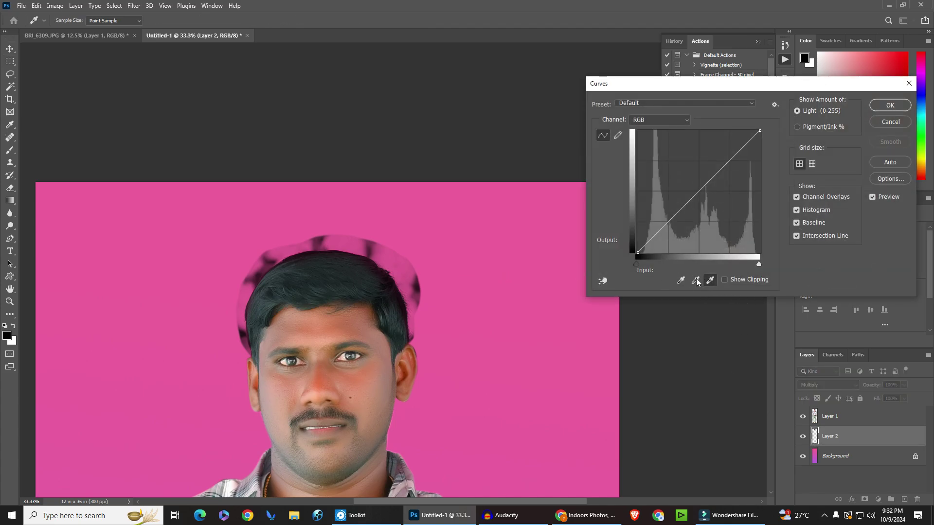
left_click(405, 273)
left_click(365, 245)
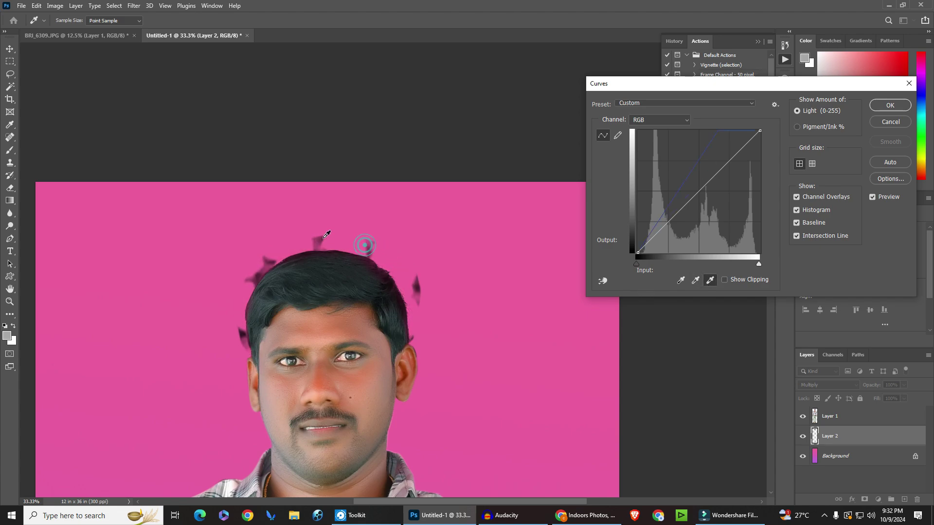
left_click(280, 246)
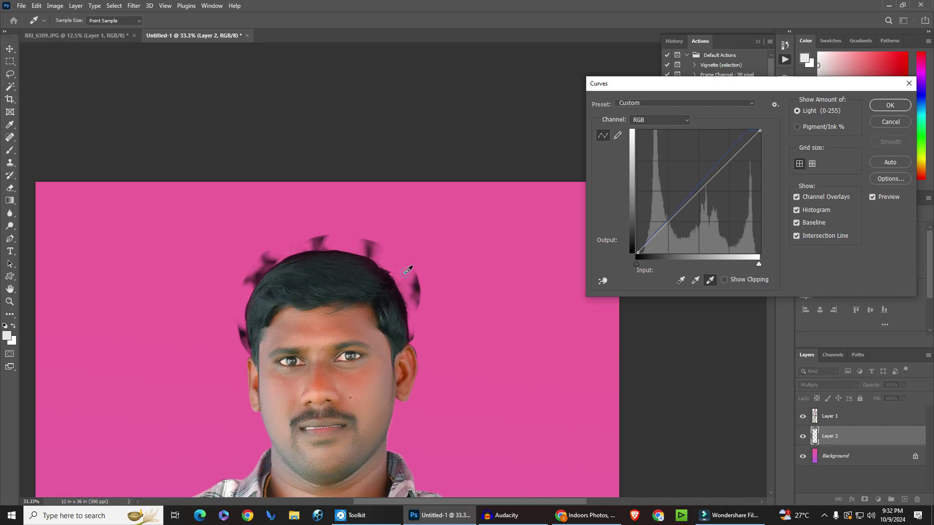
left_click(890, 105)
Step: Erase the stray dark wisps above and right of the head, undoing one stroke
key("e")
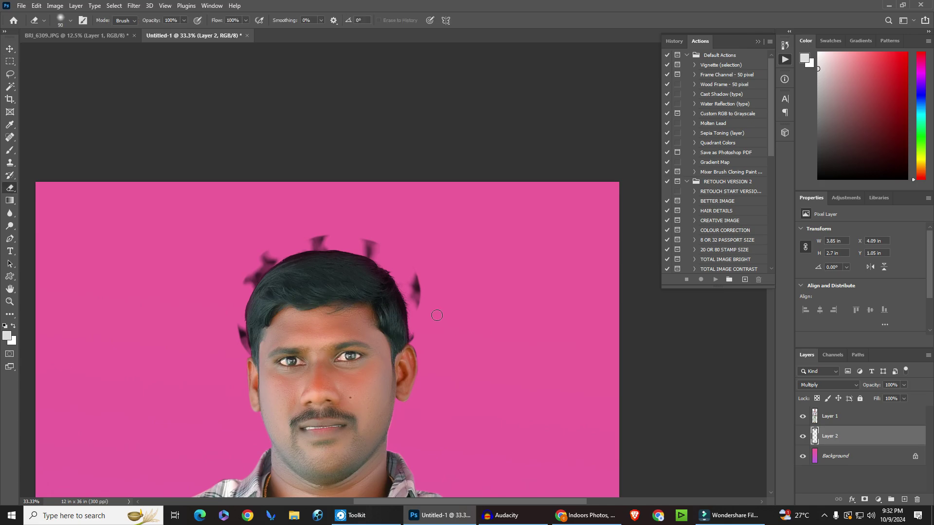
key("bracketright")
key("bracketright")
key("bracketright")
left_click_drag(427, 266, 427, 309)
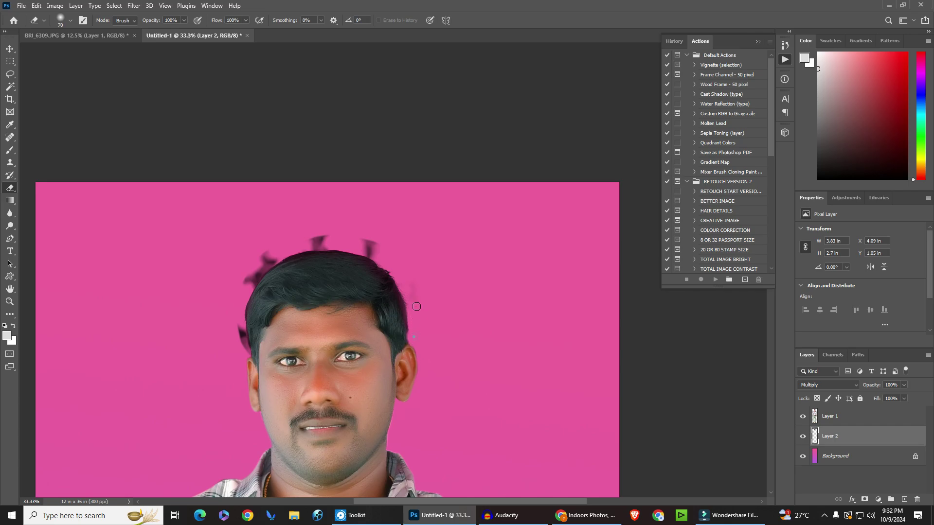
key("bracketright")
key("bracketright")
key("bracketright")
left_click_drag(368, 241, 387, 253)
left_click(372, 286, "ctrl")
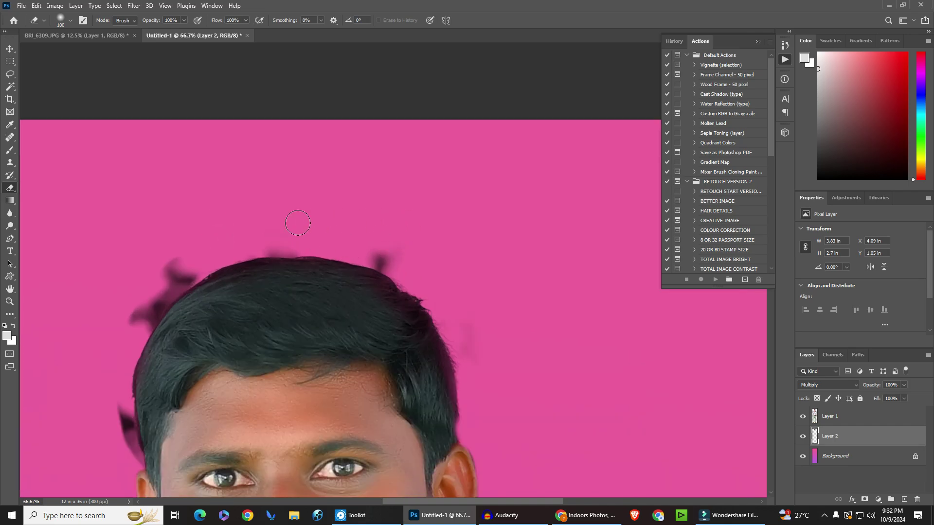
left_click_drag(374, 253, 387, 267)
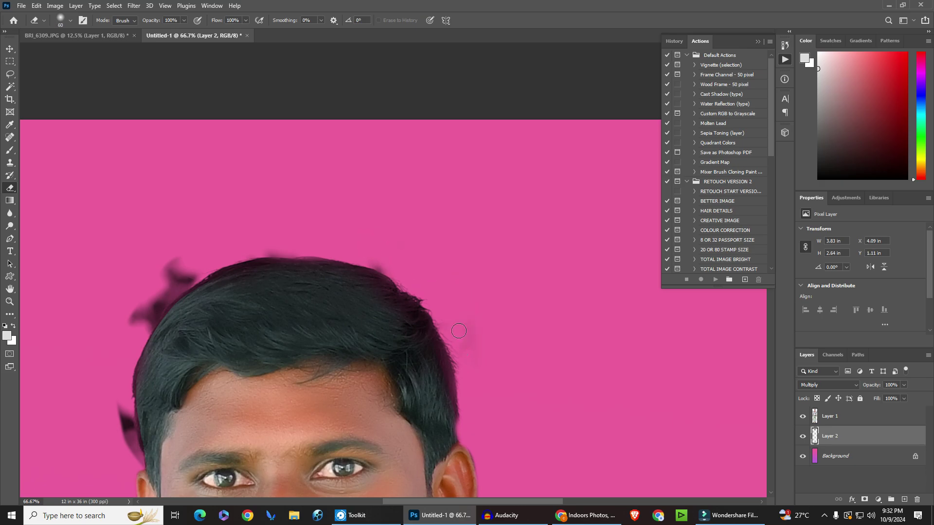
left_click_drag(440, 335, 406, 299)
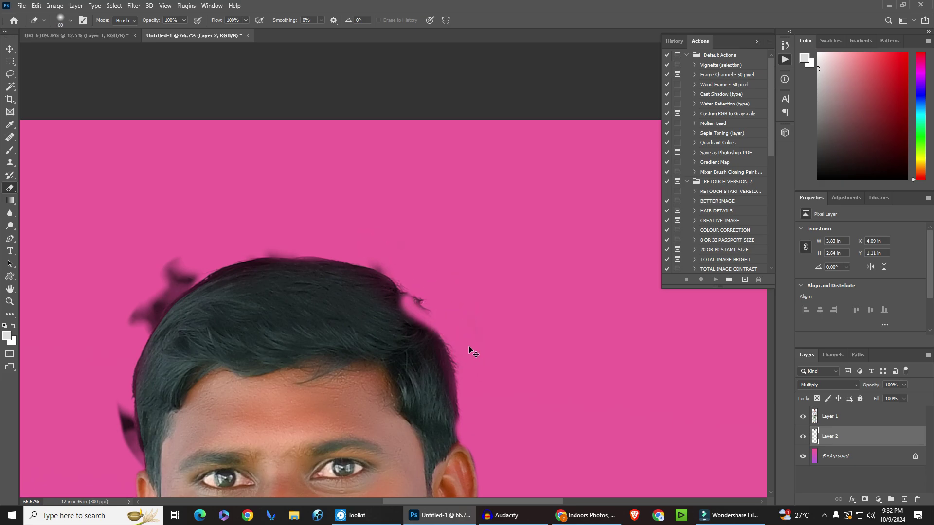
key("ctrl+z")
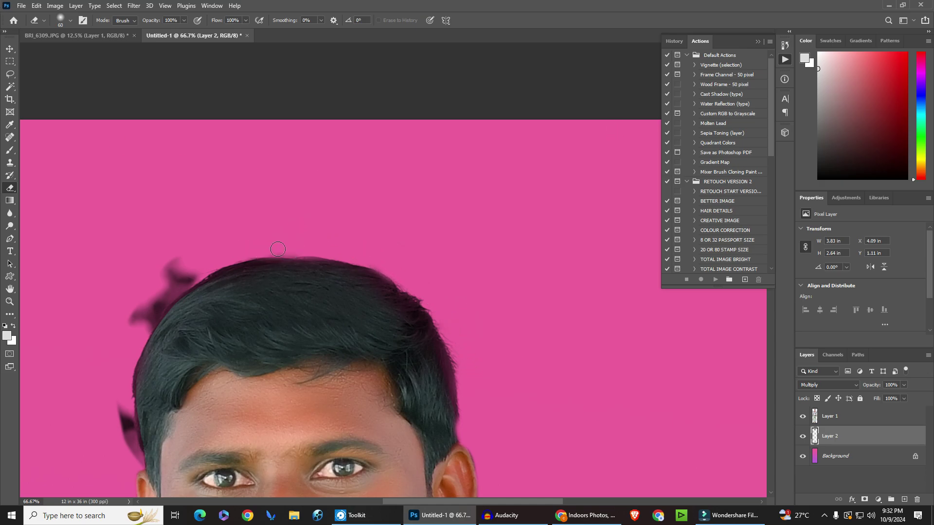
Step: Erase the dark smudges and pink fringe along the hair's left side and top
left_click_drag(202, 242, 173, 268)
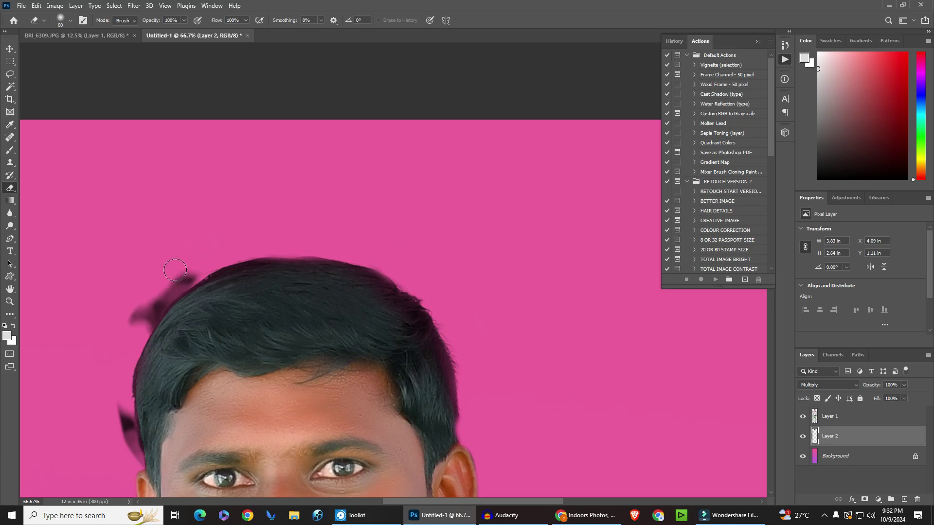
key("bracketright")
mouse_move(156, 299)
left_mouse_down()
mouse_move(119, 319)
mouse_move(133, 344)
left_mouse_up()
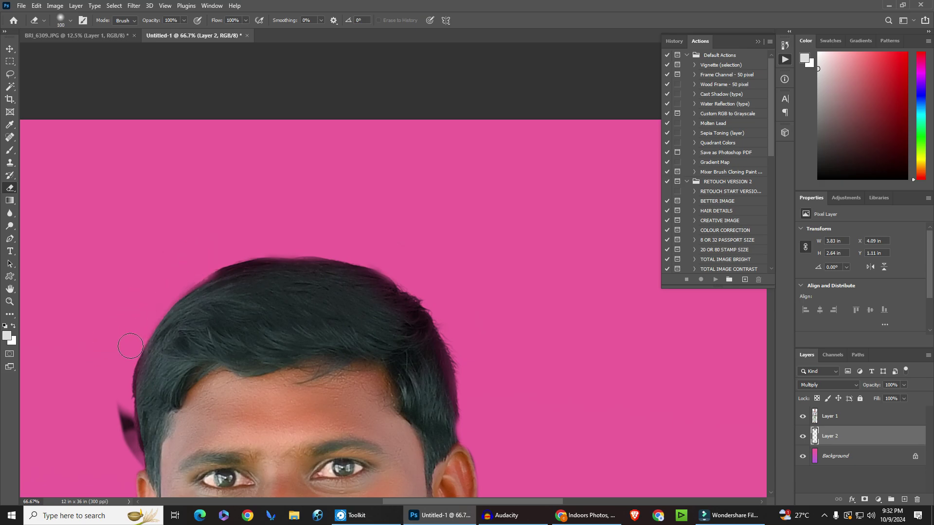
left_click_drag(111, 398, 129, 461)
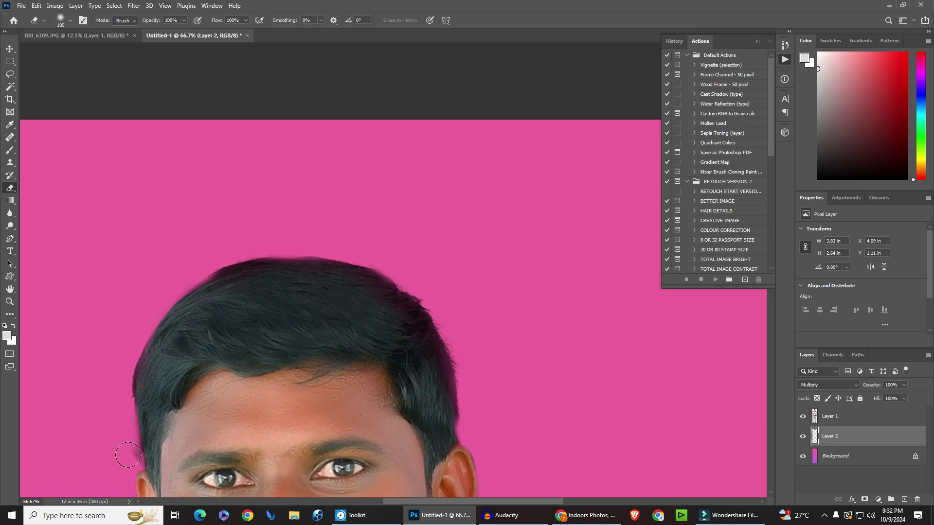
left_click_drag(126, 451, 125, 457)
left_click_drag(241, 242, 246, 236)
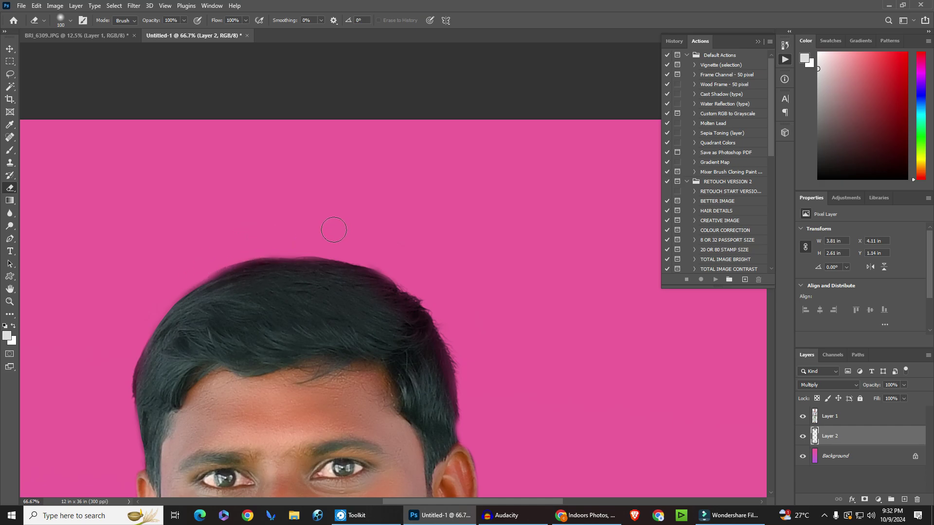
Step: Draw a trial Pen path along the hair's right edge, then delete it
key("p")
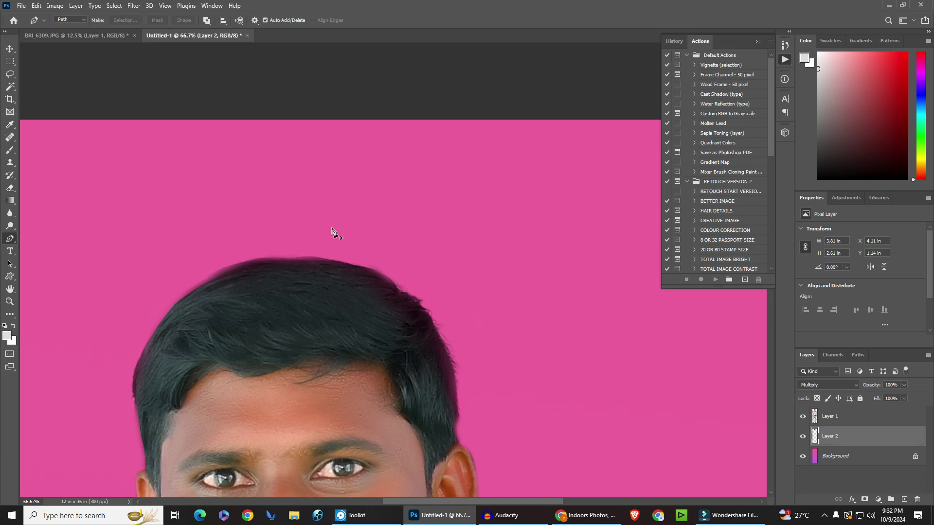
left_click(407, 249)
left_click(441, 265)
left_click(454, 282)
left_click(484, 328)
left_click(493, 347)
key("ctrl+z")
key("Delete")
key("Delete")
left_click(484, 341, "ctrl+alt")
Step: Zoom out in full-screen view to show the whole figure, then restore the workspace
key("v")
key("f")
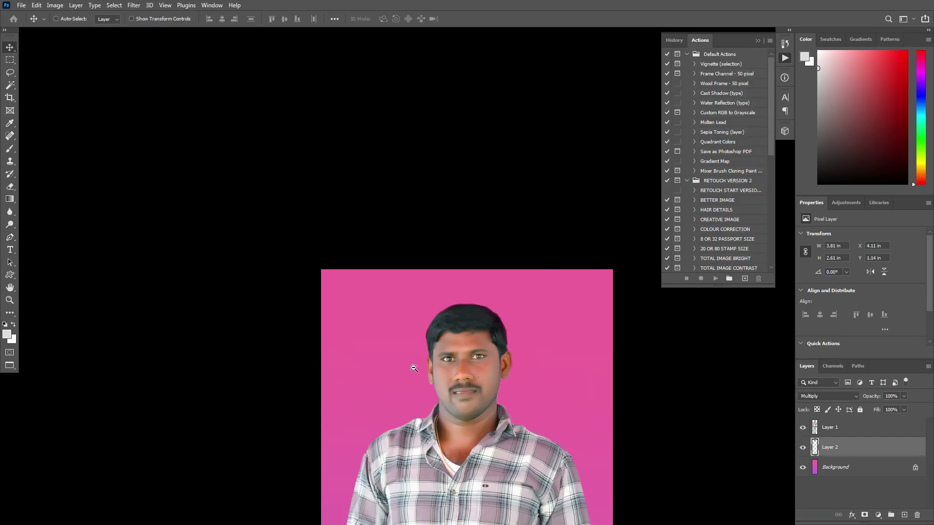
left_click(414, 368, "alt")
key("f")
key("ctrl+plus")
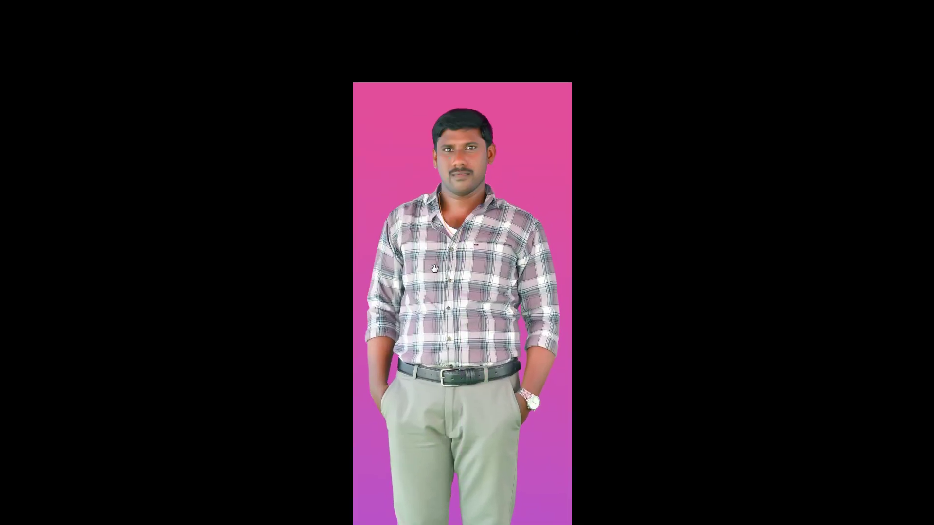
key("ctrl+minus")
key("ctrl+minus")
key("f")
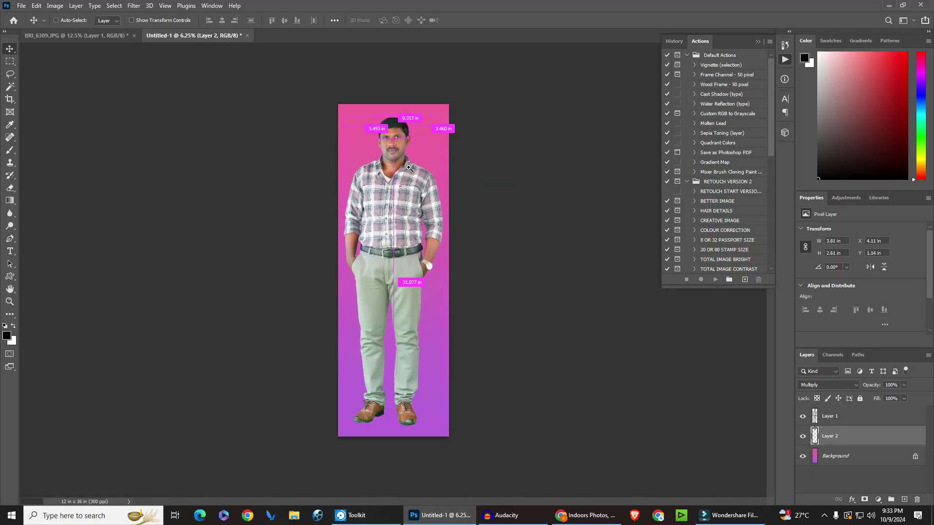
left_click(409, 168, "ctrl")
left_click(400, 237, "alt")
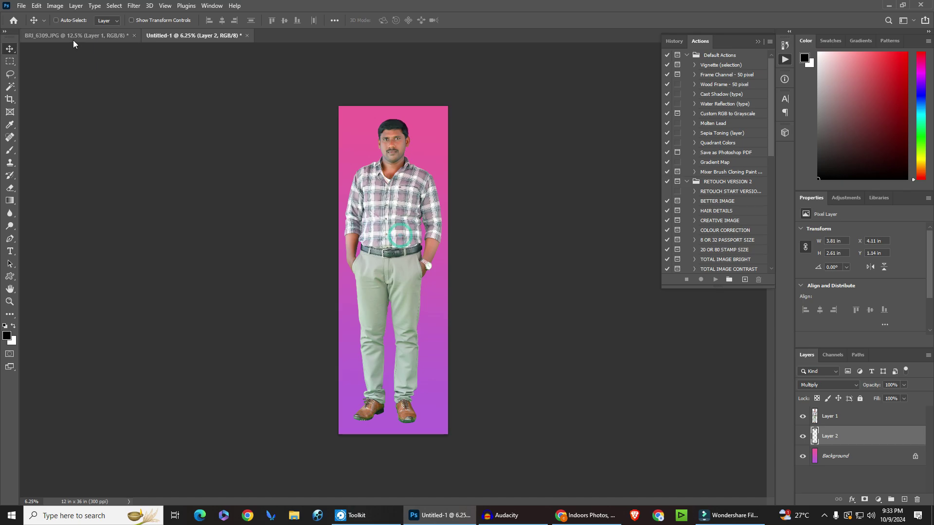
Step: Check the BRI_6309.JPG photo, return to Untitled-1, then switch to the Pexels results
left_click(73, 35)
left_click(177, 37)
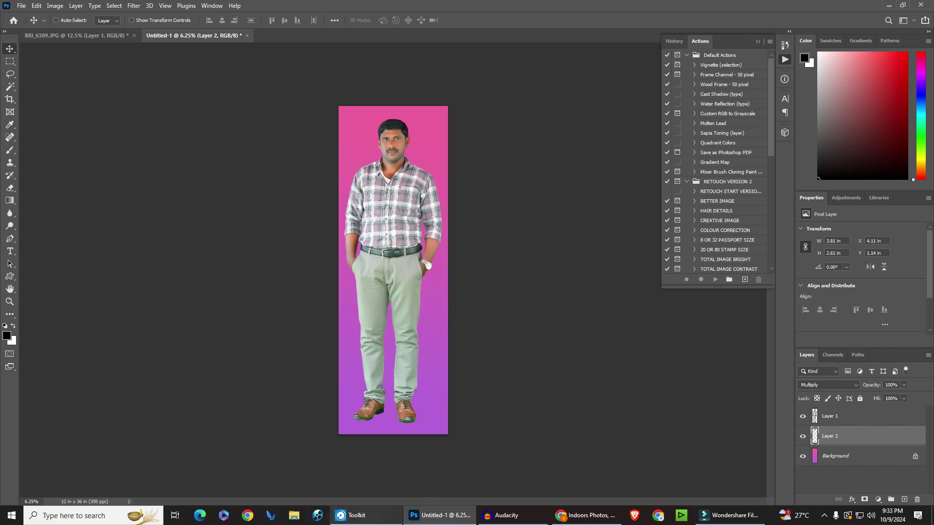
left_click(586, 515)
Step: Browse the indoor background results and open the hospital hallway image's source page
scroll(336, 258, "down", 5)
scroll(369, 341, "down", 3)
scroll(377, 354, "down", 3)
scroll(494, 340, "down", 5)
scroll(477, 343, "down", 5)
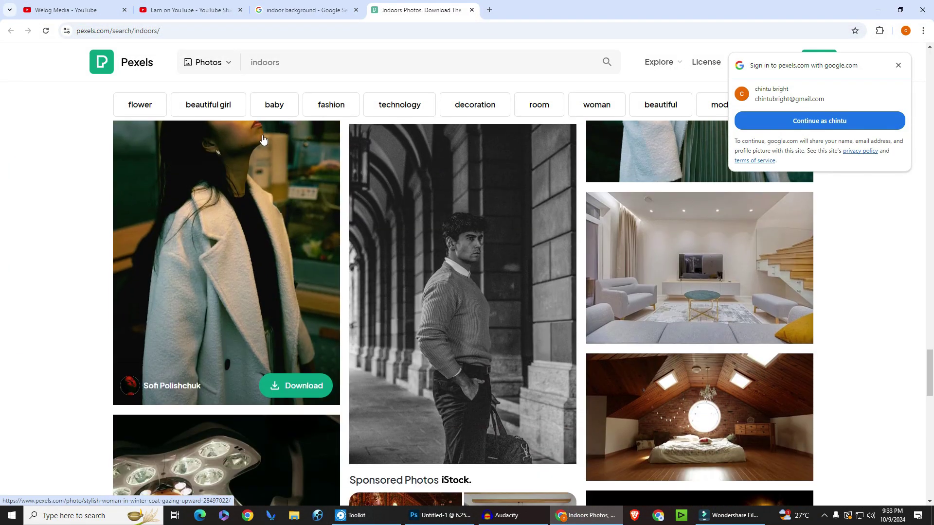
left_click(302, 10)
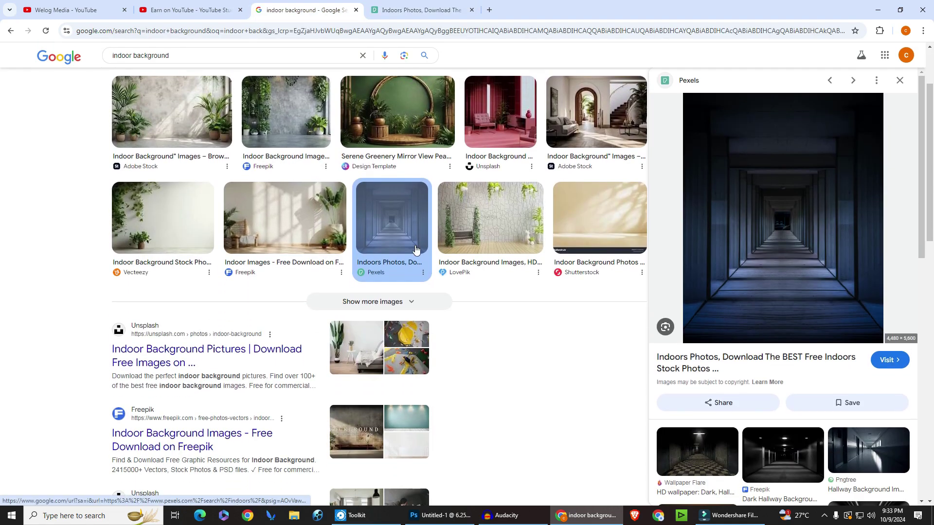
scroll(414, 249, "up", 2)
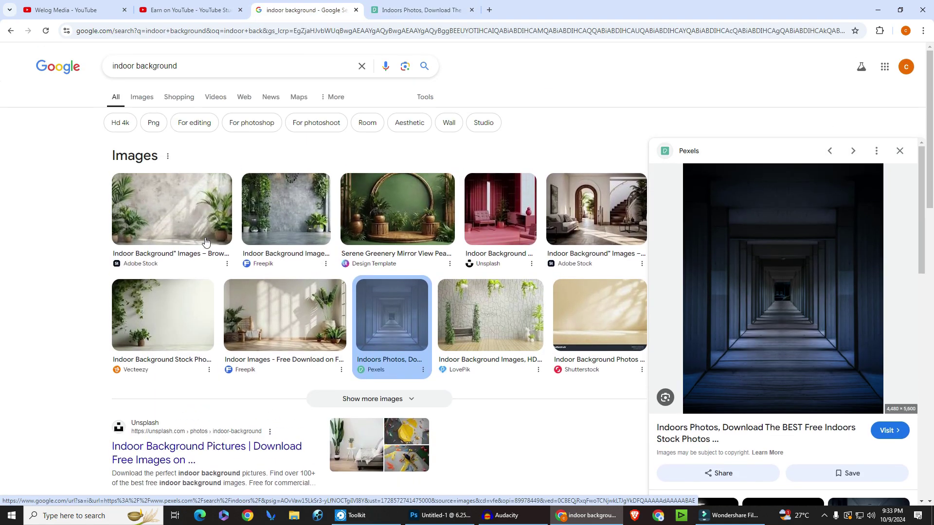
scroll(610, 306, "down", 2)
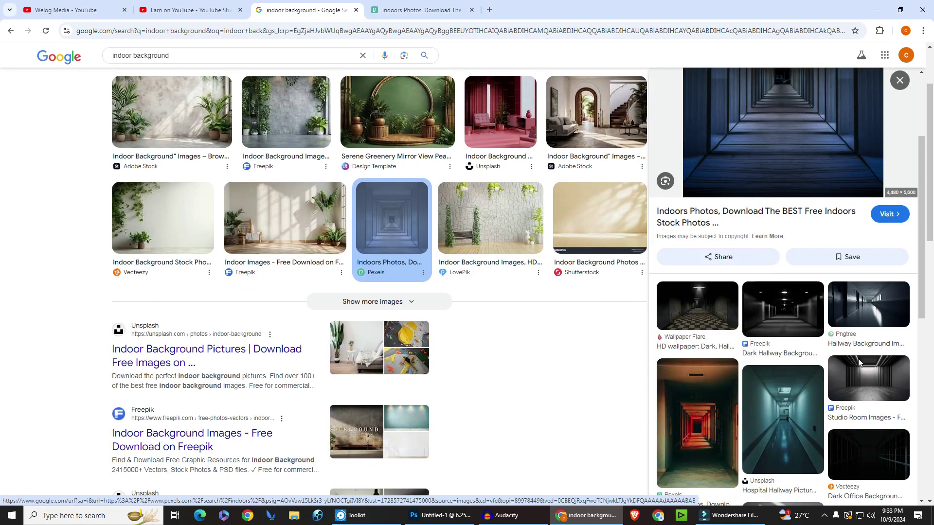
left_click(780, 413)
left_click(825, 249)
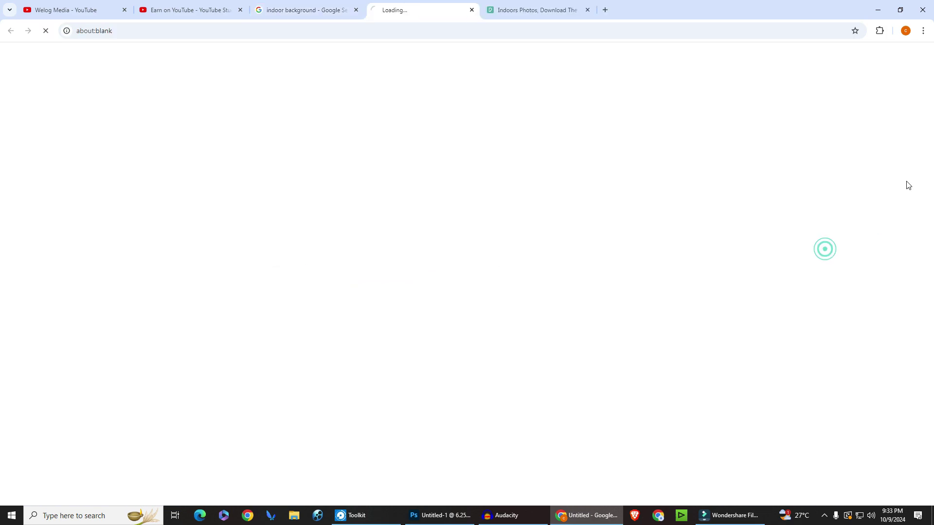
Step: Open the arched hallway photo on Unsplash and download it free
scroll(448, 410, "down", 5)
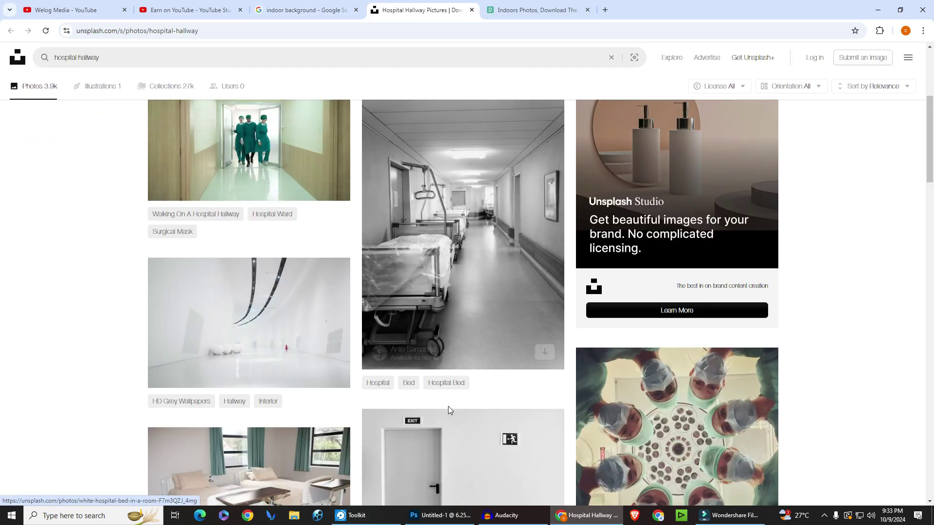
scroll(448, 410, "down", 5)
scroll(447, 410, "down", 4)
scroll(267, 318, "down", 4)
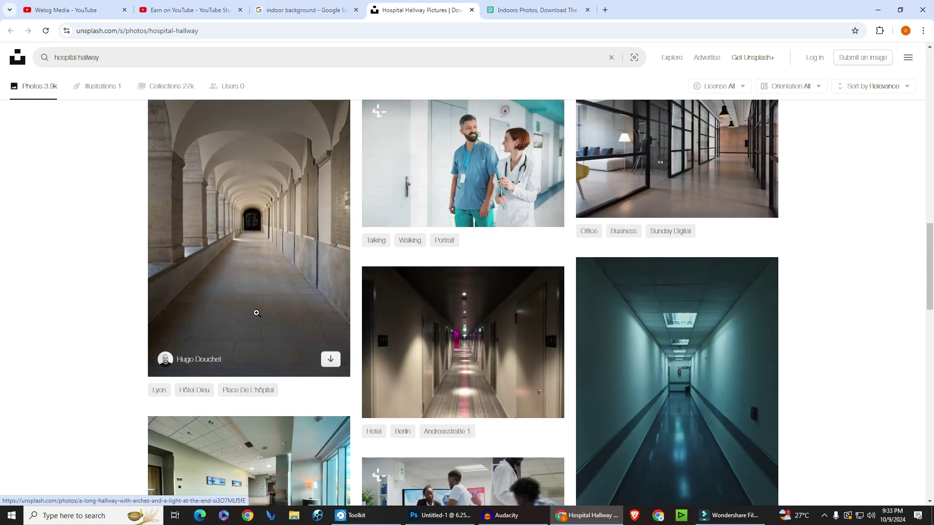
left_click(223, 298)
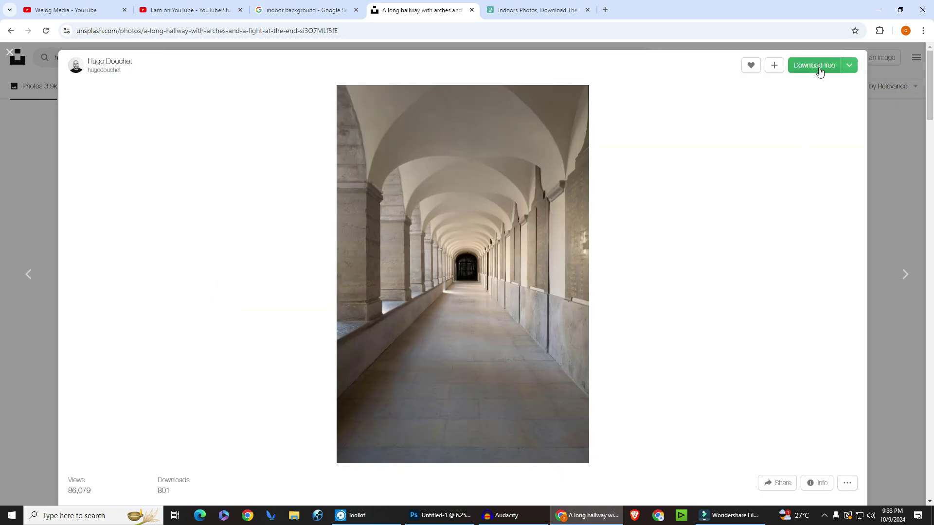
left_click(819, 71)
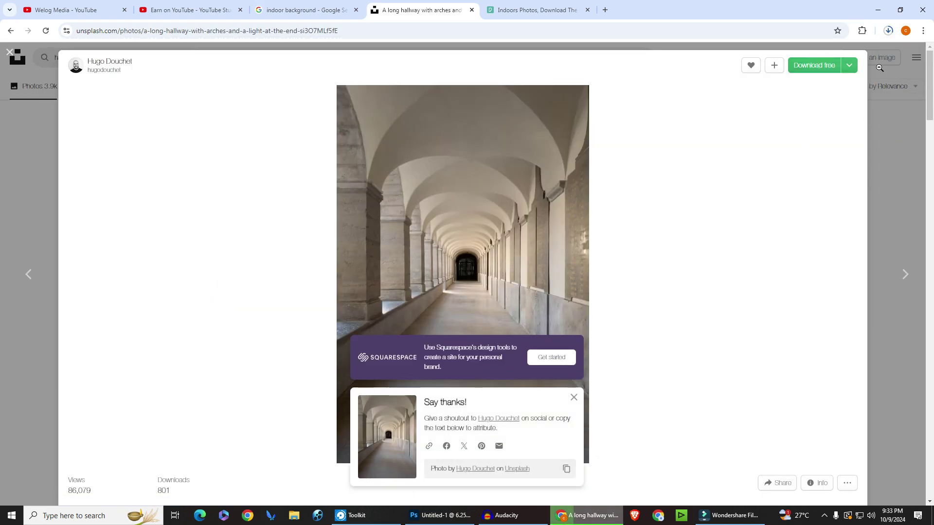
Step: Drag the downloaded hallway JPG onto the canvas, enlarge it to fill, and move it below Layer 2
mouse_move(834, 52)
left_mouse_down()
mouse_move(599, 426)
mouse_move(331, 198)
left_mouse_up()
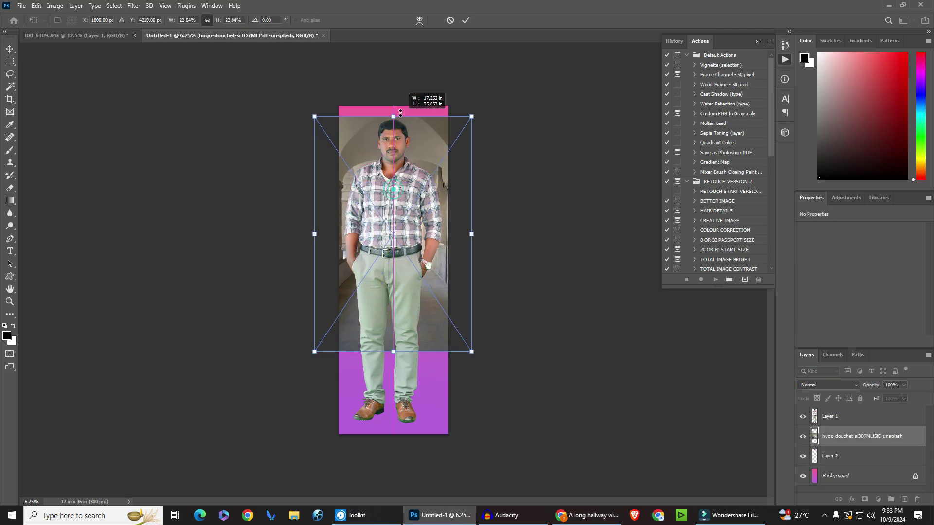
left_click_drag(393, 352, 393, 432)
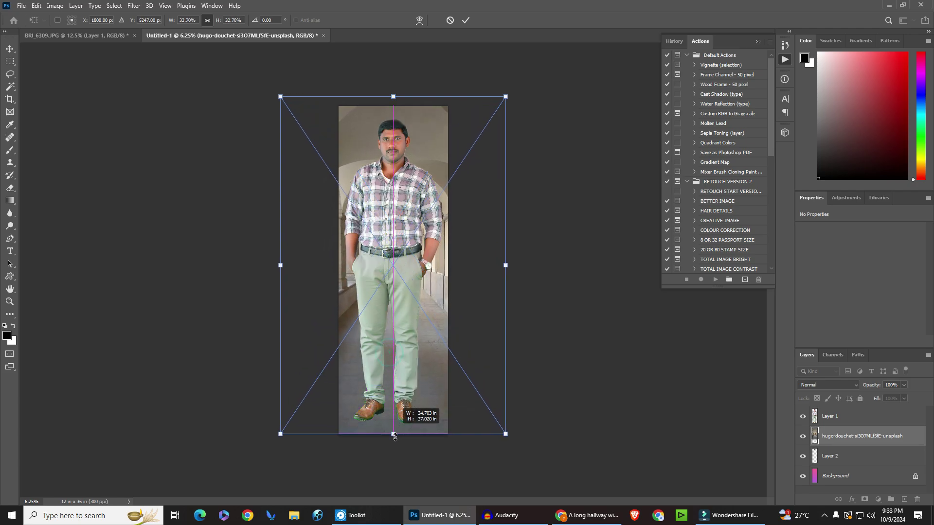
key("Return")
left_click_drag(837, 443, 841, 476)
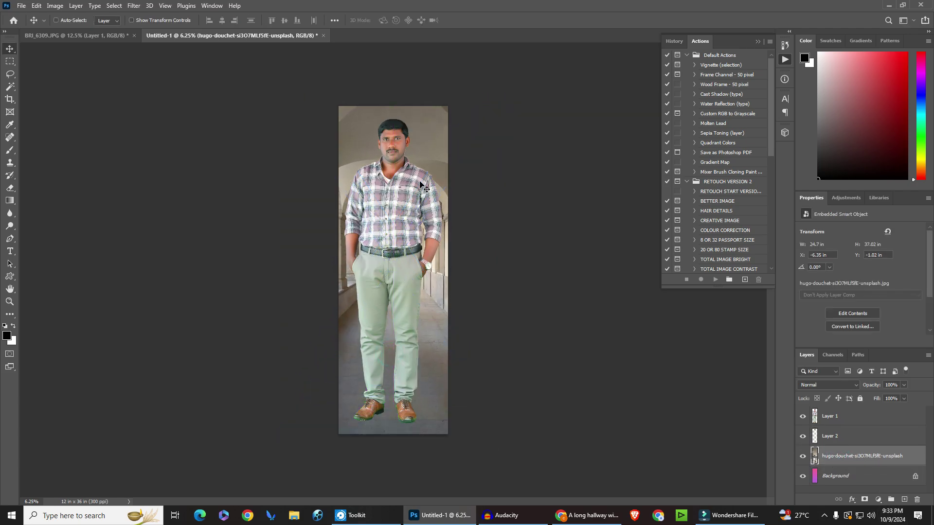
Step: Apply a Gaussian Blur with a slightly lowered radius to the hallway photo, then select Layer 1
left_click(133, 6)
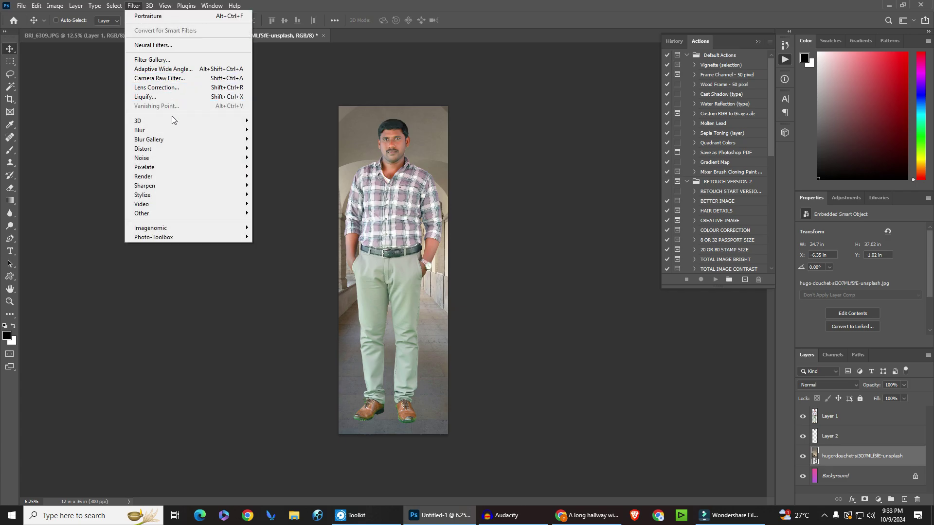
mouse_move(188, 129)
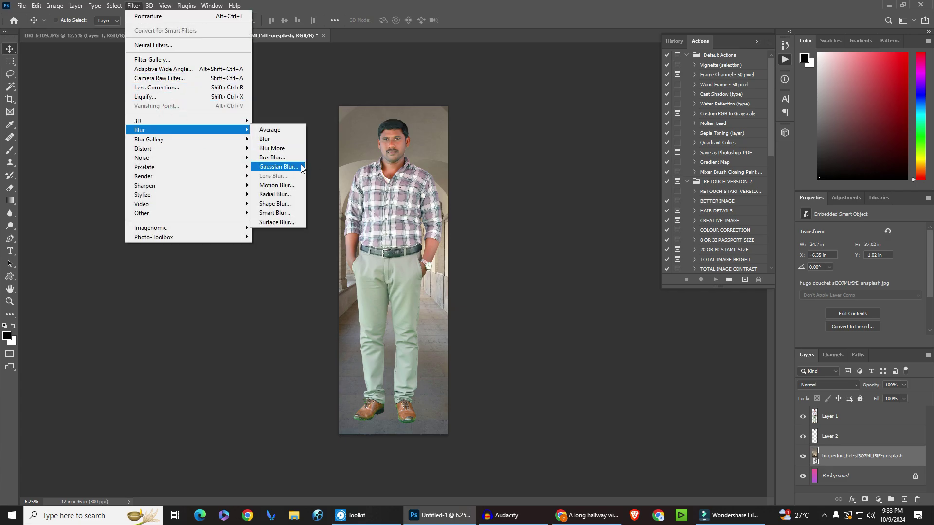
left_click(301, 168)
left_click(627, 257)
left_click_drag(617, 254, 605, 250)
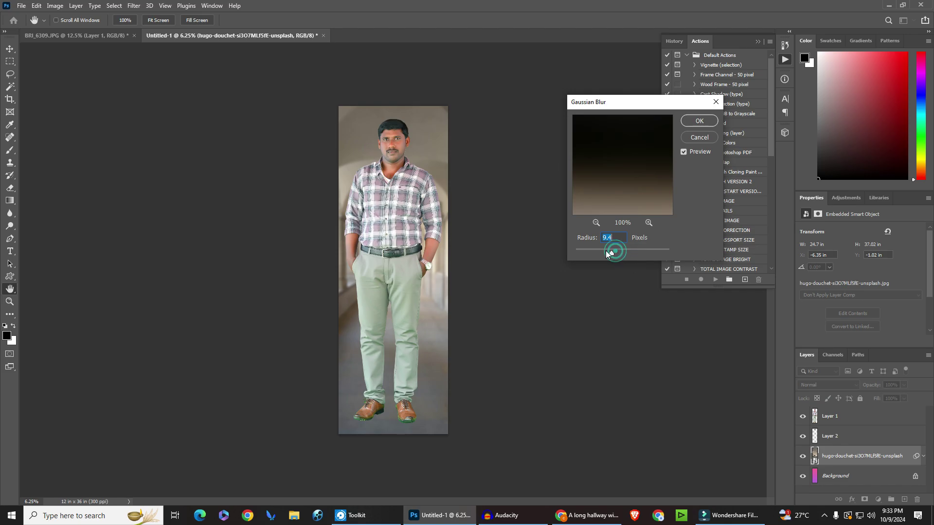
key("Return")
right_click(402, 198)
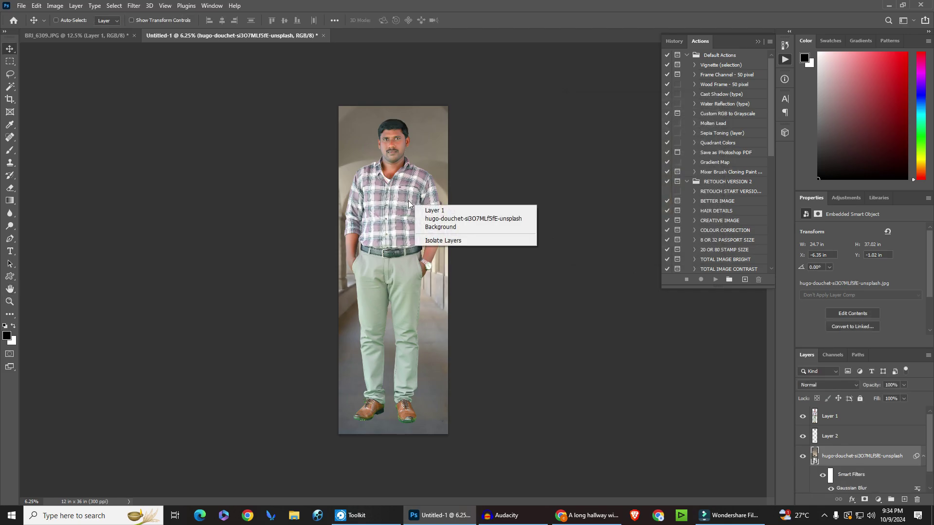
left_click(431, 210)
Step: Scale Layer 1 down, then undo the resize
key("ctrl+t")
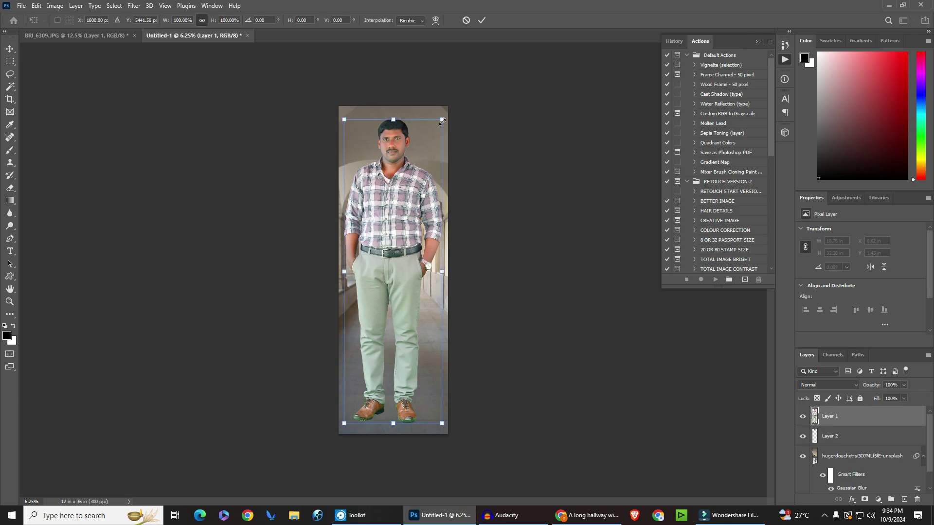
left_click_drag(442, 120, 432, 142)
key("Return")
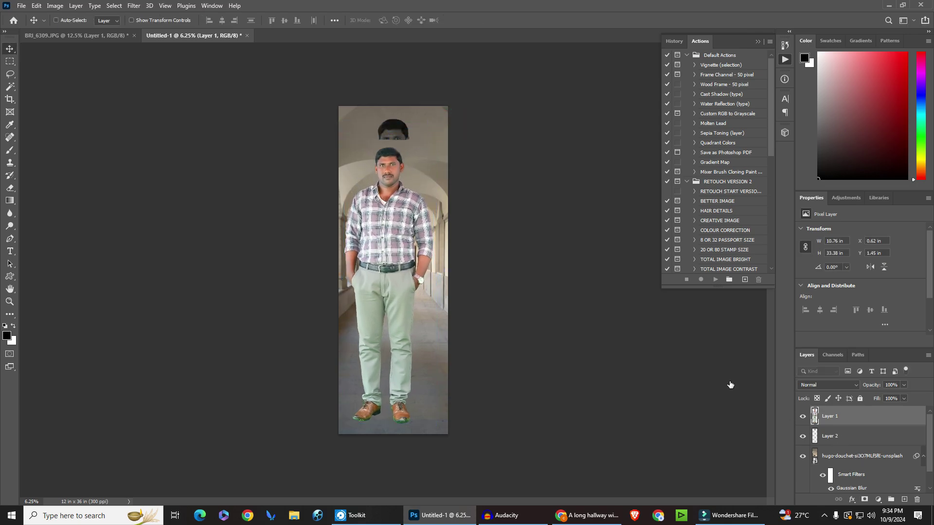
key("ctrl+z")
key("ctrl")
right_click(396, 226)
key("Escape")
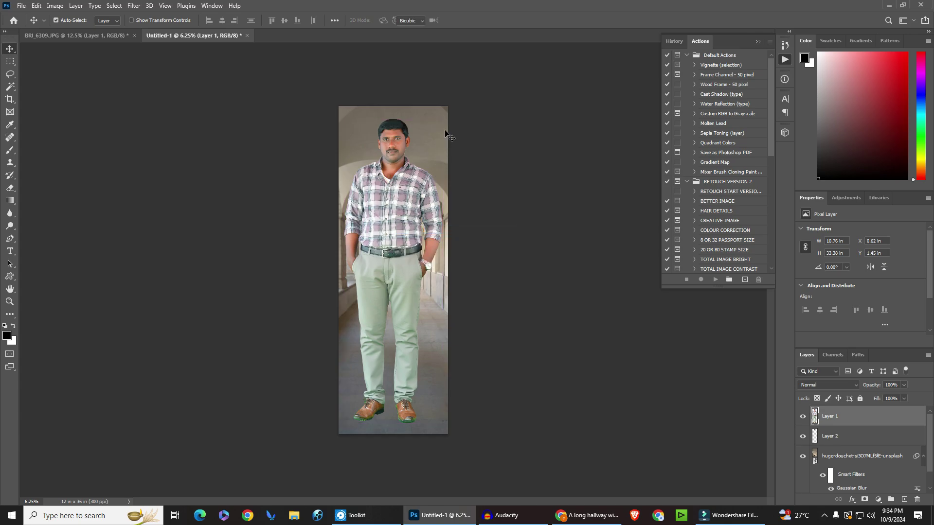
Step: Try shrinking the figure to about 80%, cancel it, and add Layer 2 to the selection
key("ctrl+t")
left_click_drag(447, 107, 426, 142)
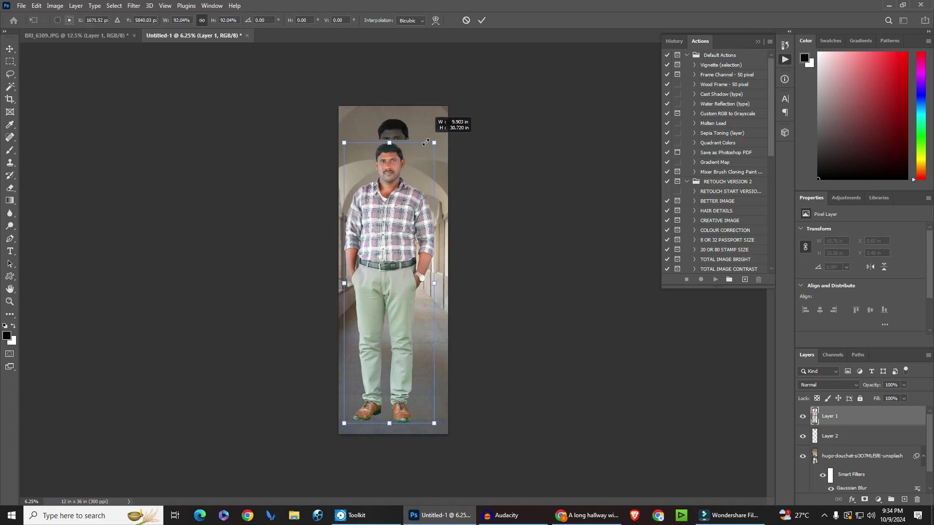
left_click_drag(426, 143, 422, 181)
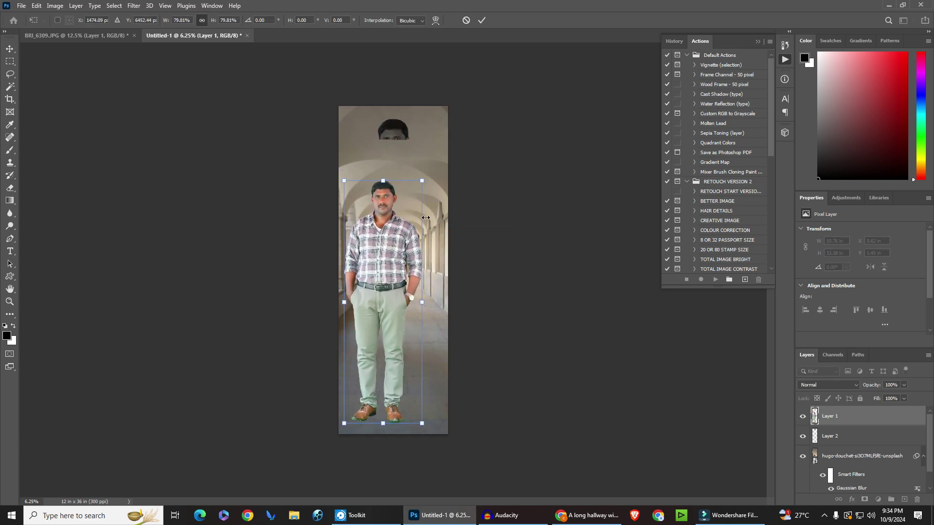
key("Escape")
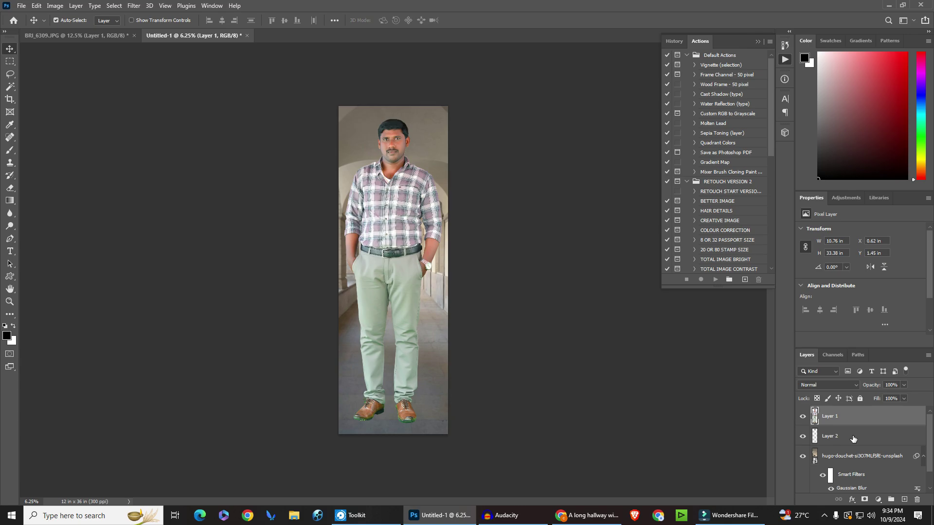
left_click(854, 439, "ctrl")
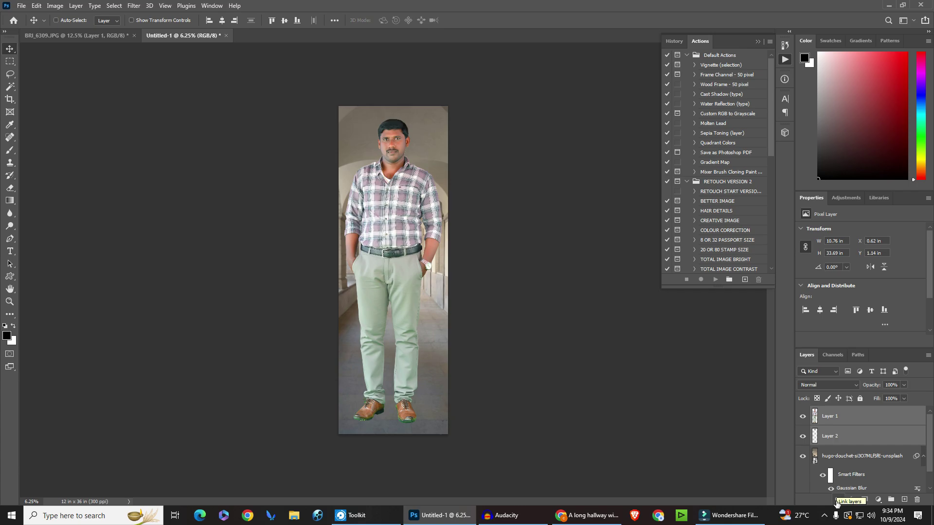
Step: Link Layer 1 and Layer 2 and shrink the man's figure to about 92%
left_click(836, 501)
mouse_move(380, 238)
left_mouse_down()
mouse_move(356, 255)
mouse_move(387, 239)
left_mouse_up()
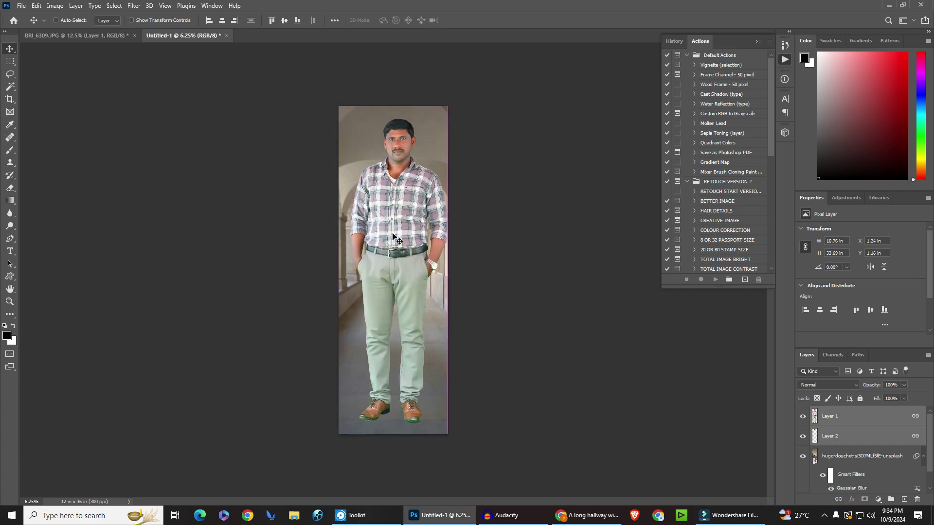
key("ctrl+t")
left_click_drag(447, 116, 440, 140)
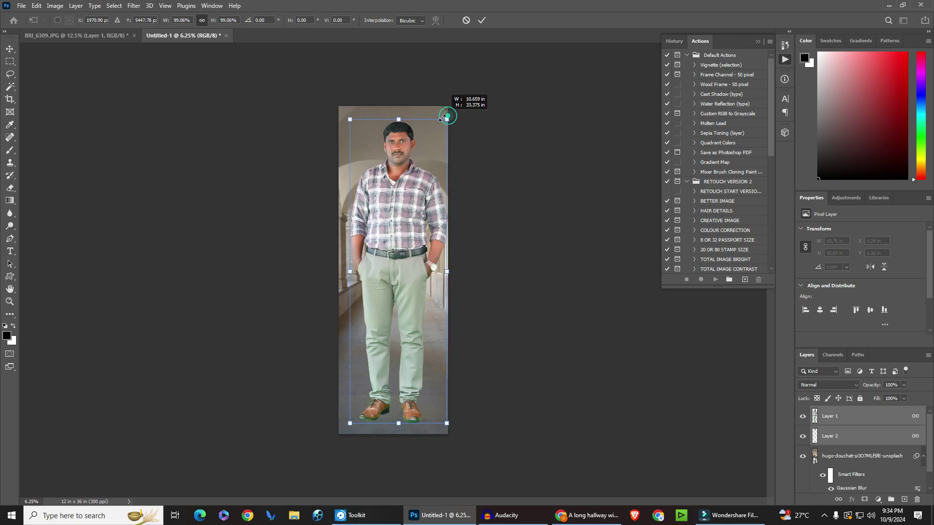
Step: Resize the figure to about 95%, centre it on the hallway, commit, and preview full screen
left_click_drag(422, 183, 420, 178)
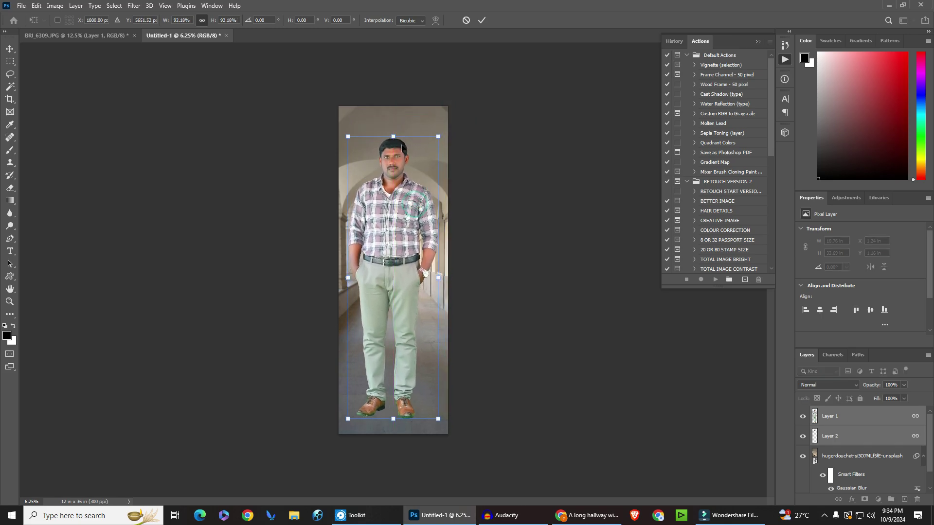
left_click_drag(395, 136, 395, 126)
left_click_drag(388, 198, 389, 195)
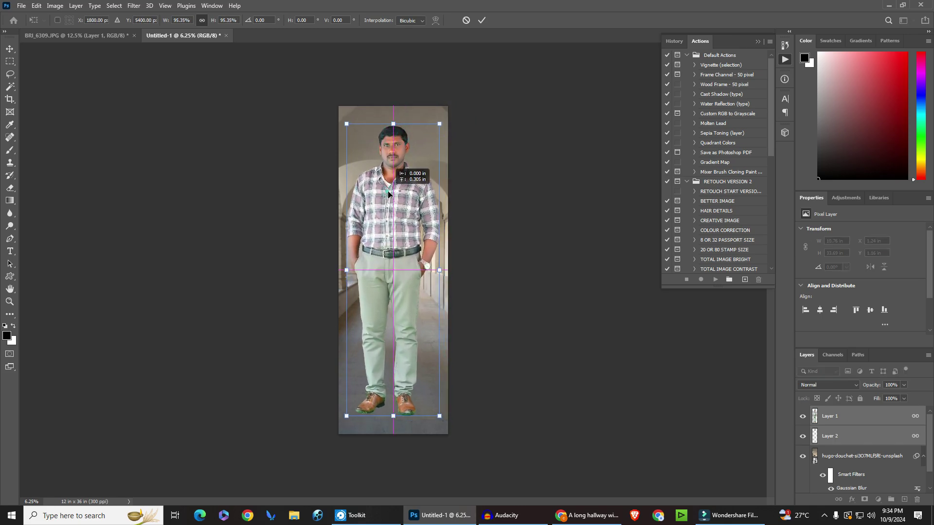
key("Return")
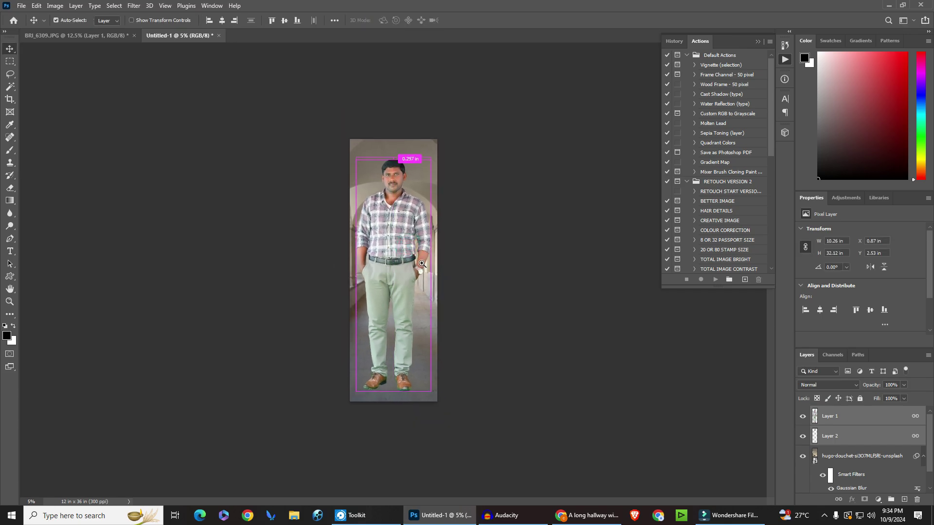
key("f")
key("f")
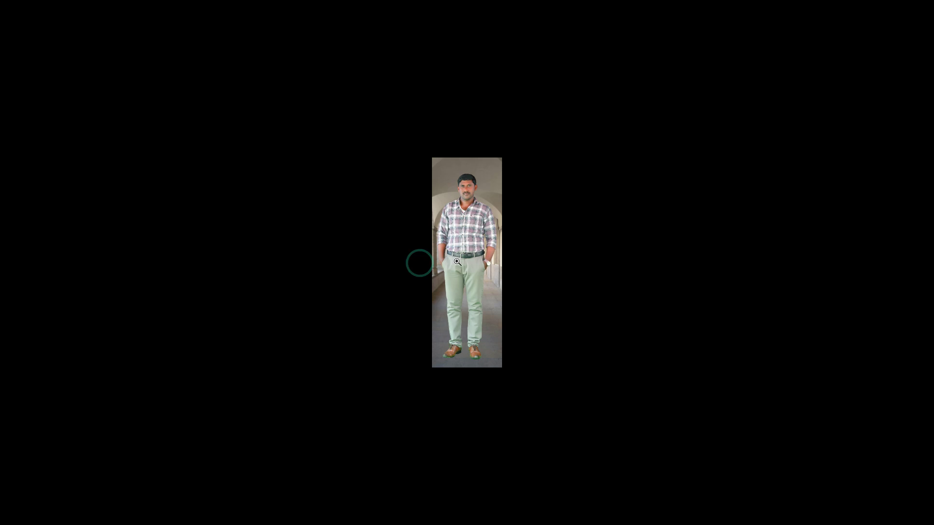
key("f")
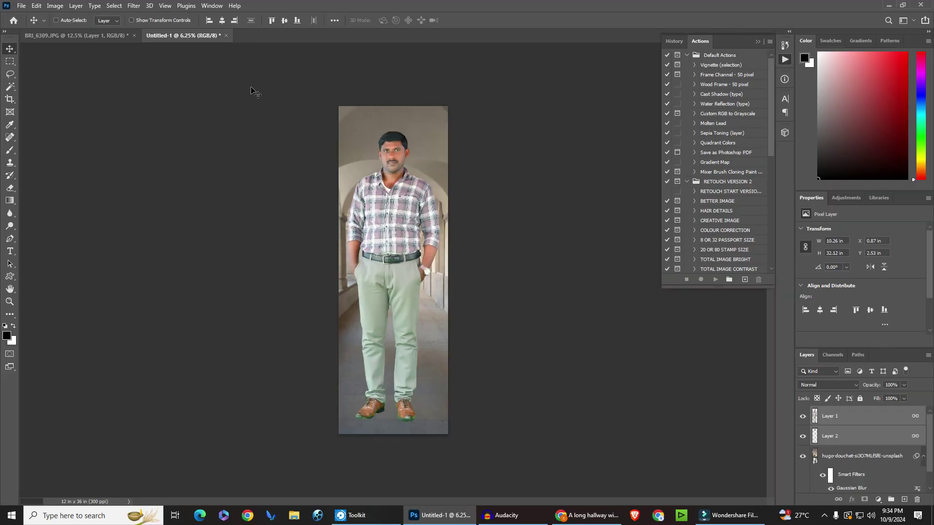